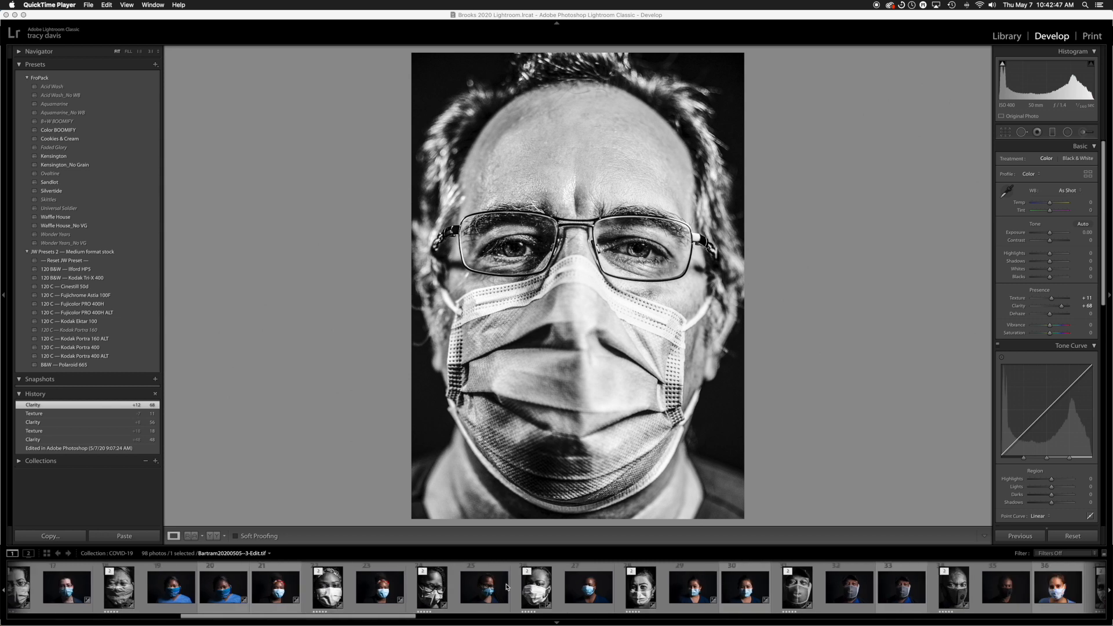
scroll(506, 587, "right", 10)
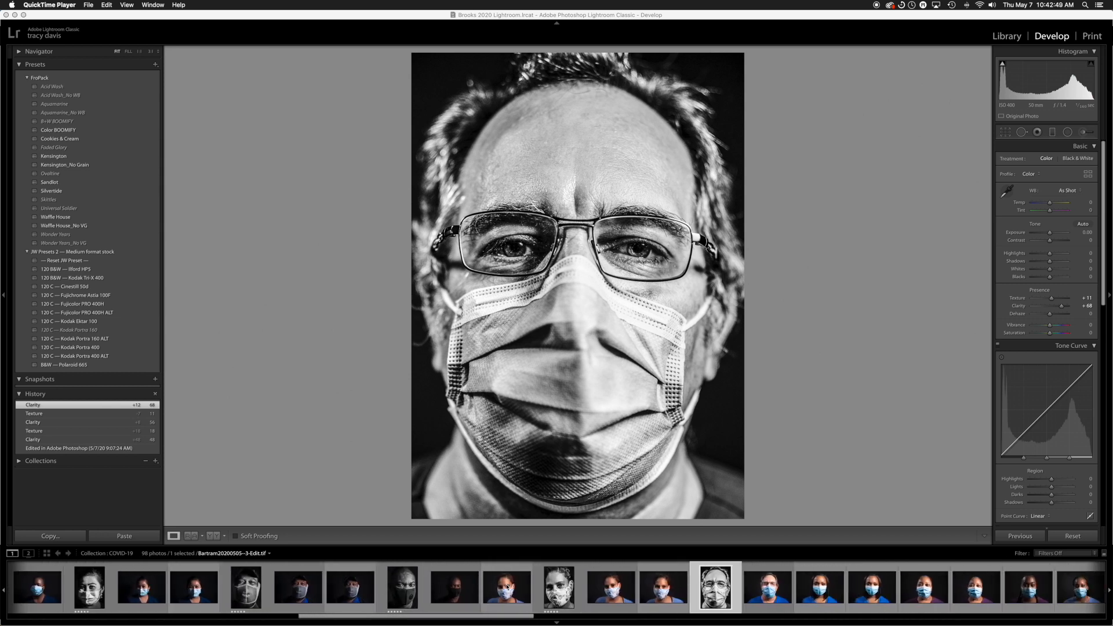
left_click(484, 582)
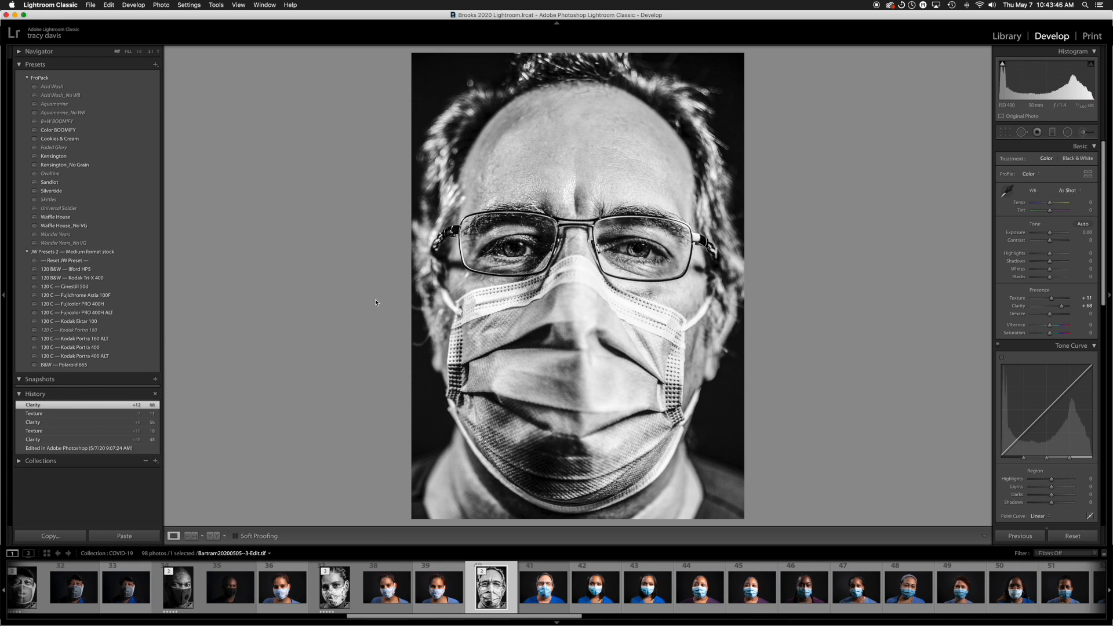
mouse_move(448, 618)
left_mouse_down()
mouse_move(465, 618)
mouse_move(443, 619)
left_mouse_up()
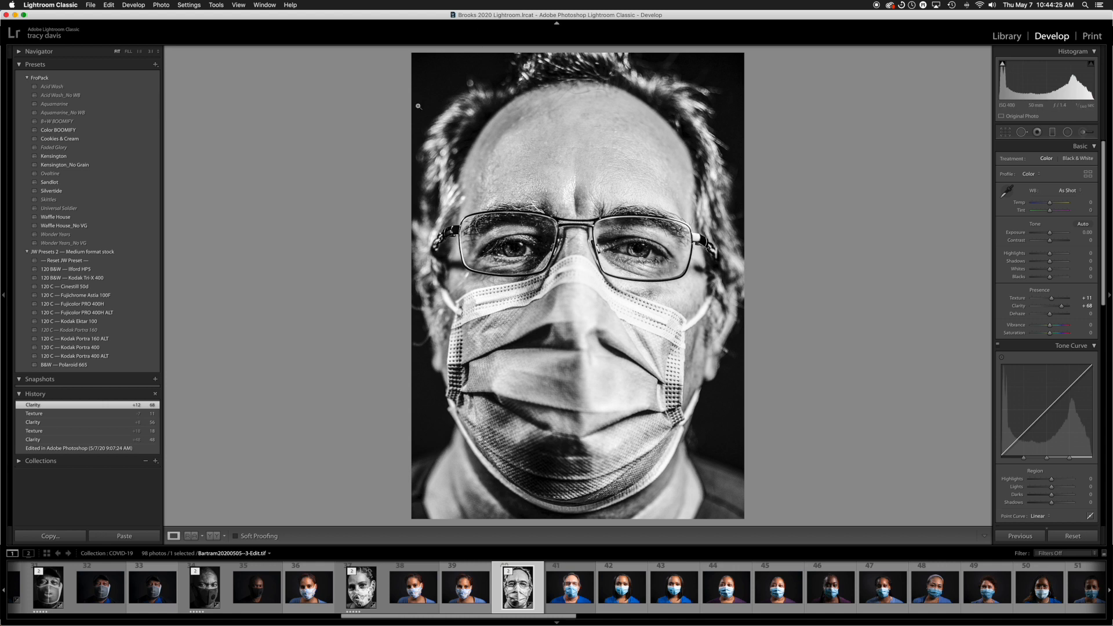
left_click(1006, 36)
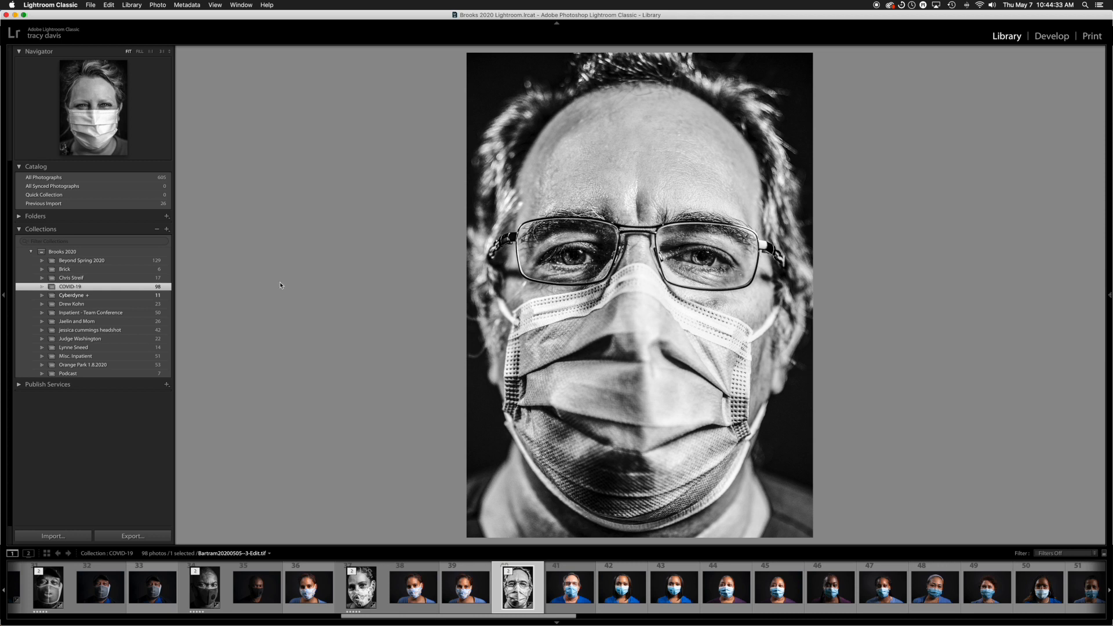
left_click(1051, 36)
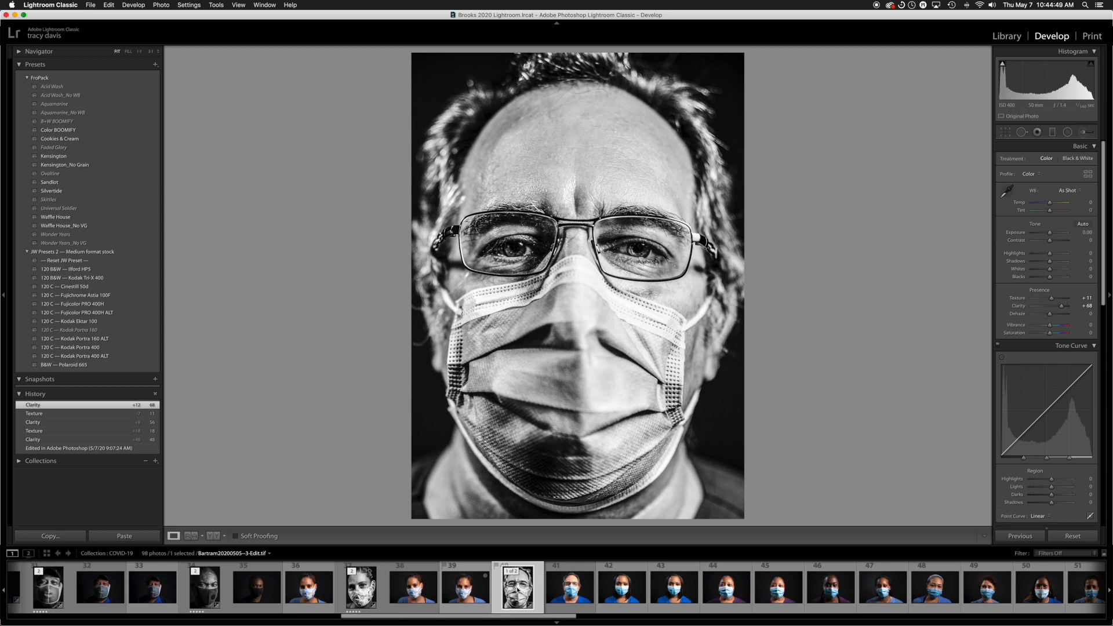
Give the edited black-and-white portrait of the masked man in glasses a rating of 5 stars.
key("5")
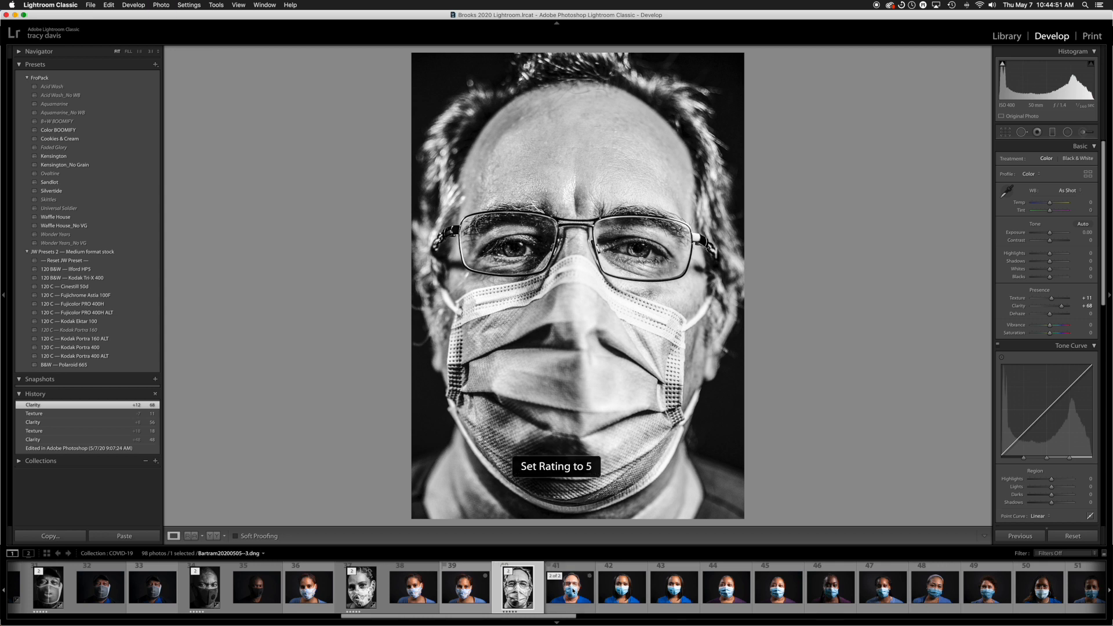
Open the color DNG original of the masked man in glasses in Photoshop for editing.
left_click(553, 589)
key("Left")
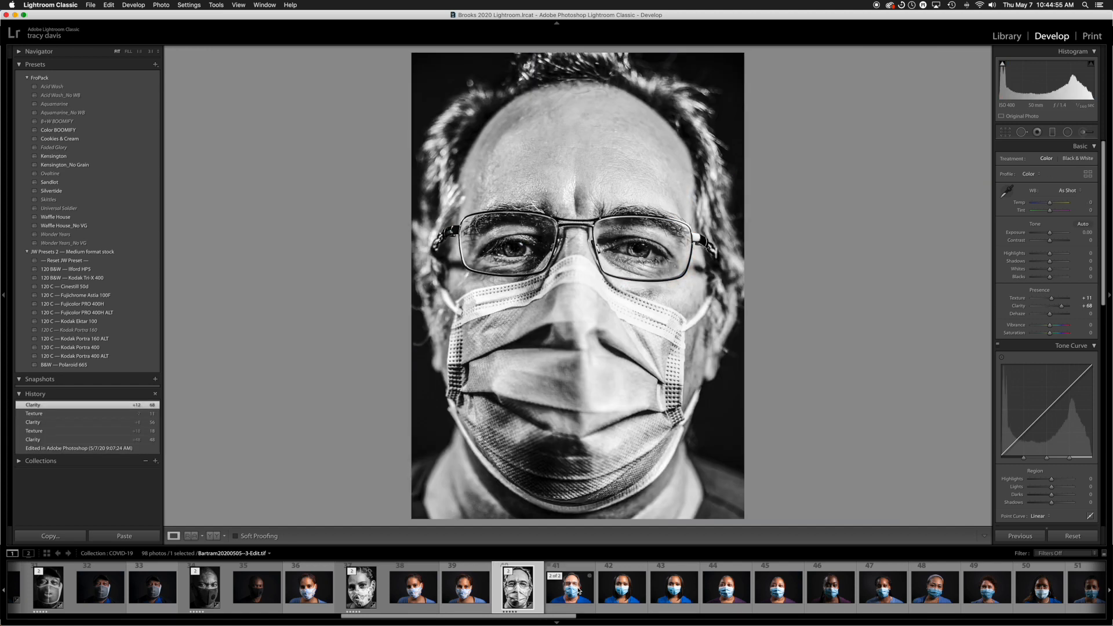
left_click(579, 590)
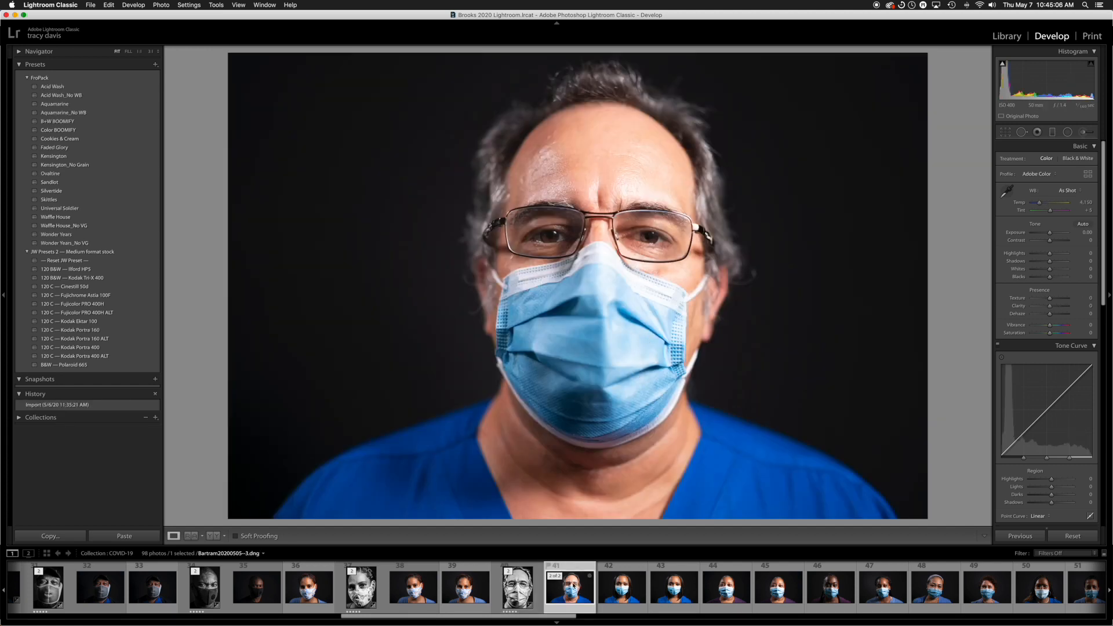
right_click(573, 589)
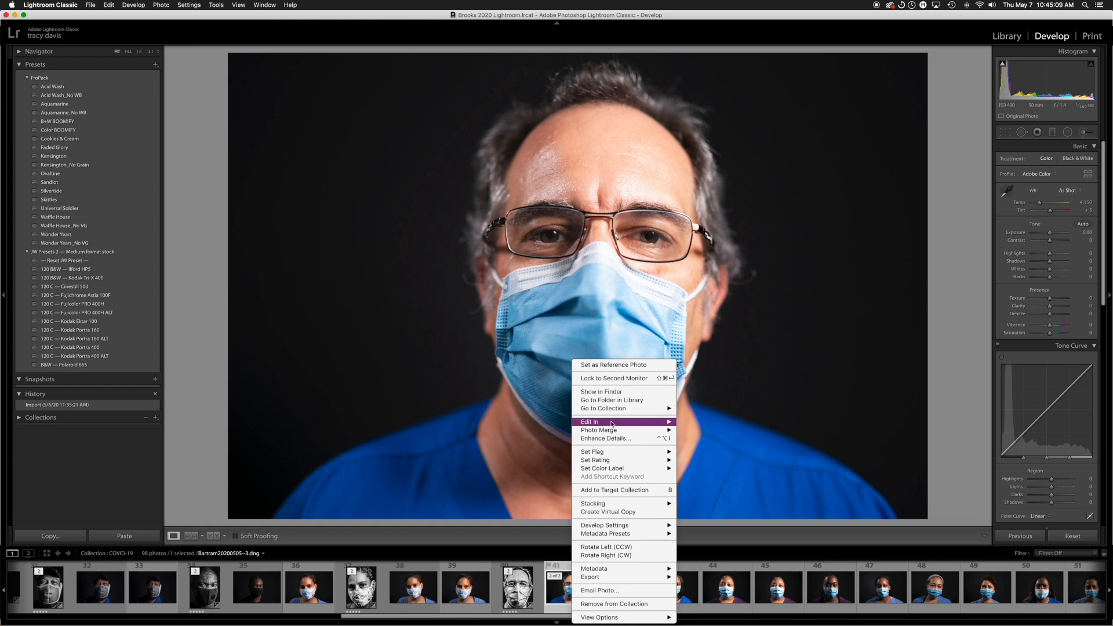
mouse_move(612, 424)
left_click(719, 421)
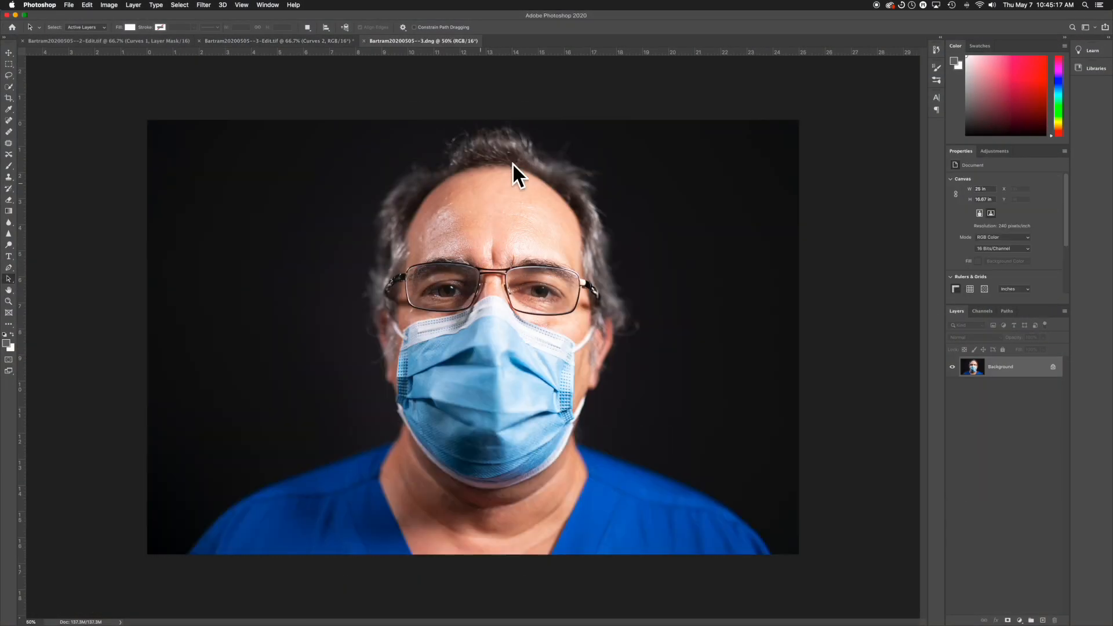
After checking the finished black-and-white edit as a reference, crop the color portrait at a 5:7 ratio tightly around the masked face.
left_click(264, 41)
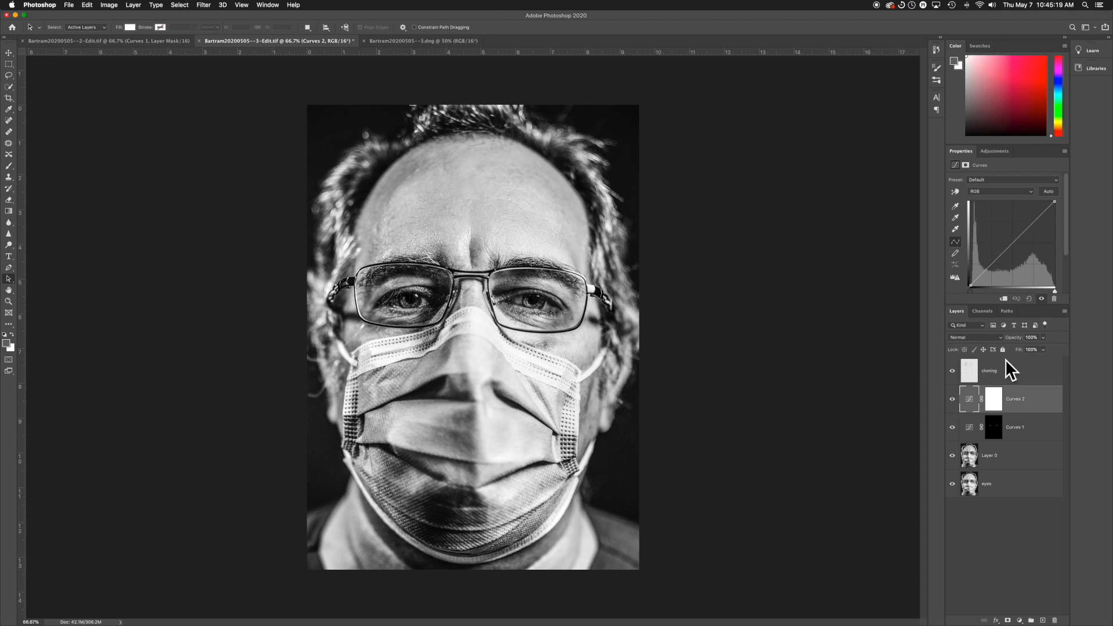
left_click(404, 41)
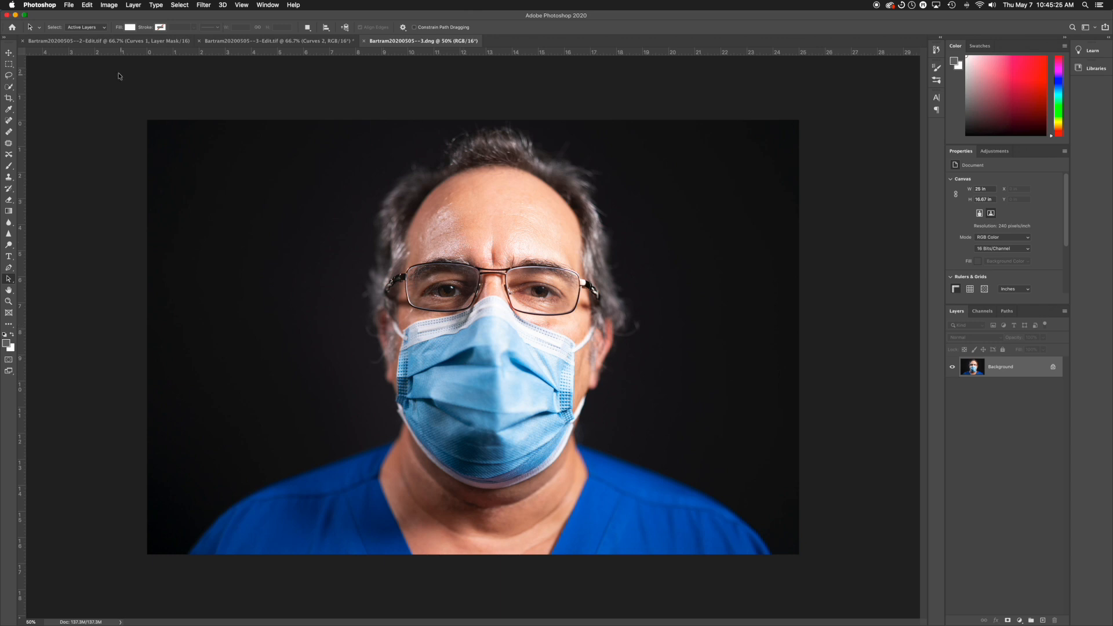
key("c")
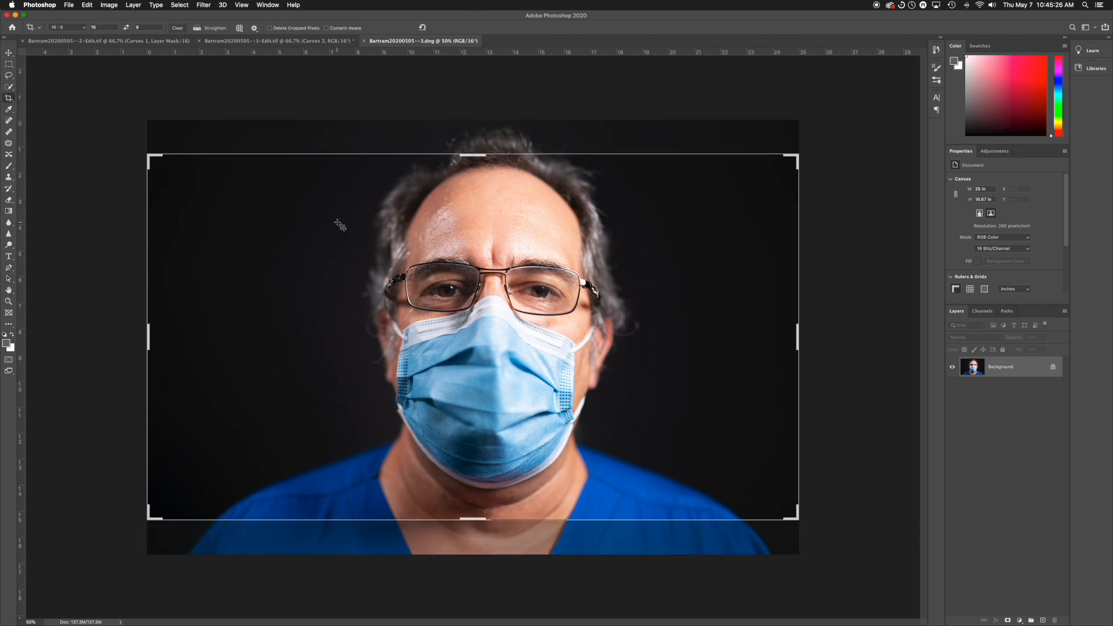
left_click(84, 28)
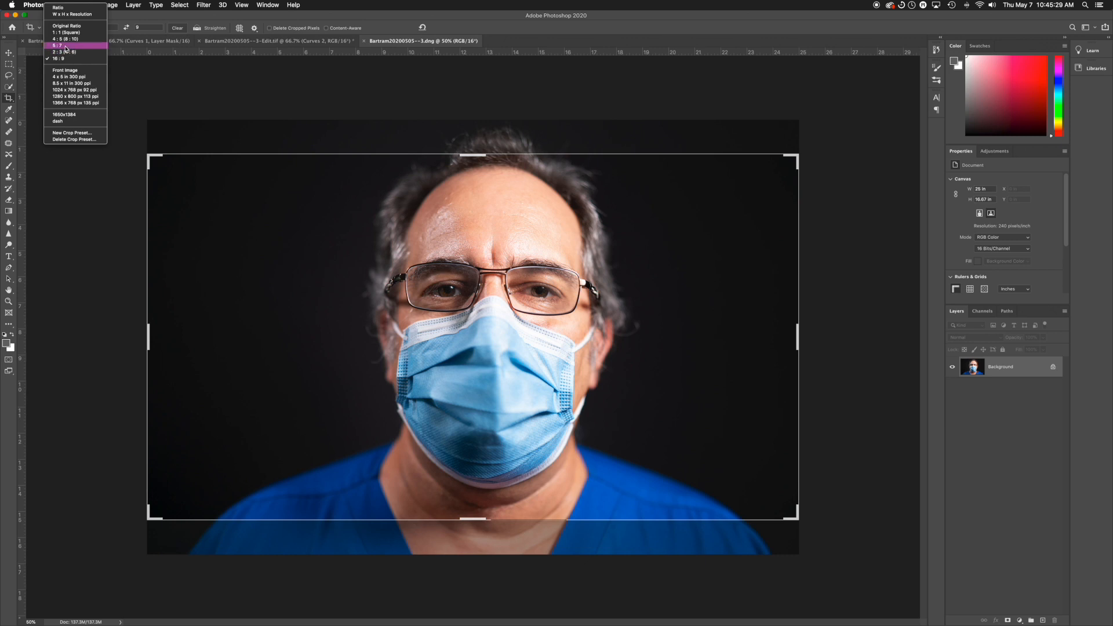
left_click(66, 47)
left_click_drag(492, 237, 473, 314)
left_click_drag(471, 552, 479, 471)
left_click_drag(489, 399, 497, 376)
left_click_drag(471, 505, 471, 515)
left_click_drag(474, 438, 478, 439)
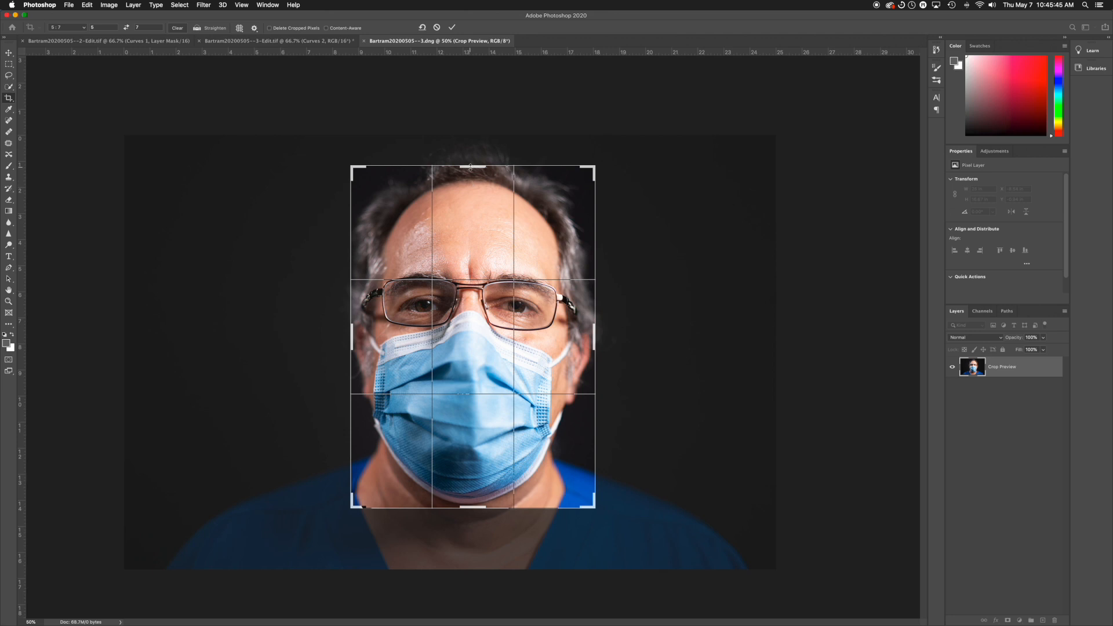
mouse_move(470, 165)
left_mouse_down()
mouse_move(470, 147)
mouse_move(469, 173)
mouse_move(471, 164)
left_mouse_up()
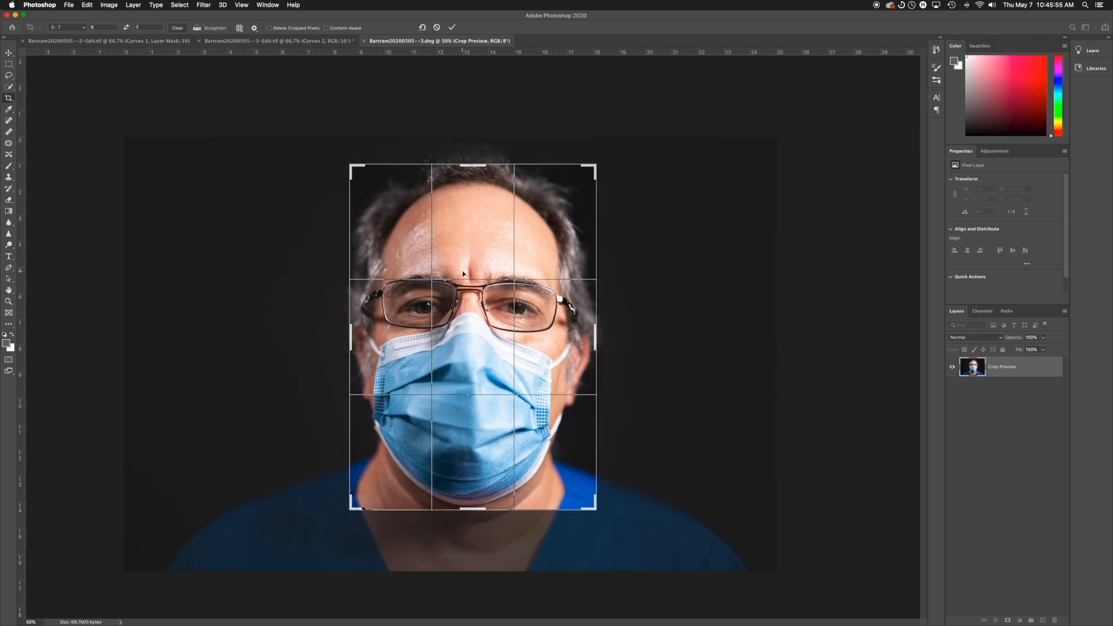
left_click_drag(469, 359, 459, 346)
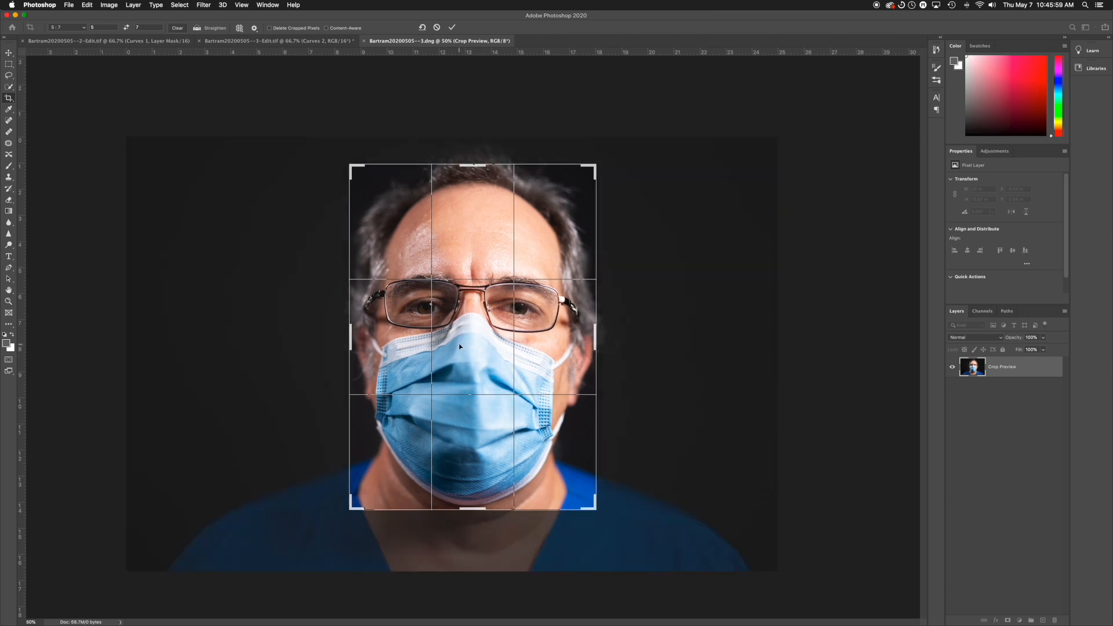
key("Return")
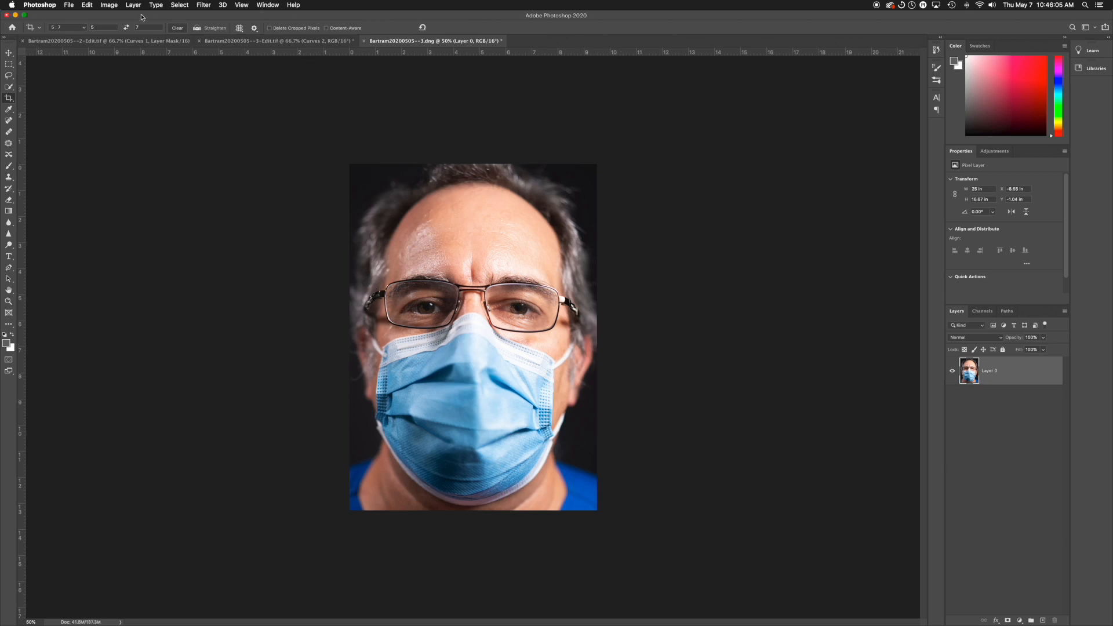
Apply the user preset "mask" to the cropped portrait in the Camera Raw filter and review its Basic and Tone Curve settings.
left_click(241, 4)
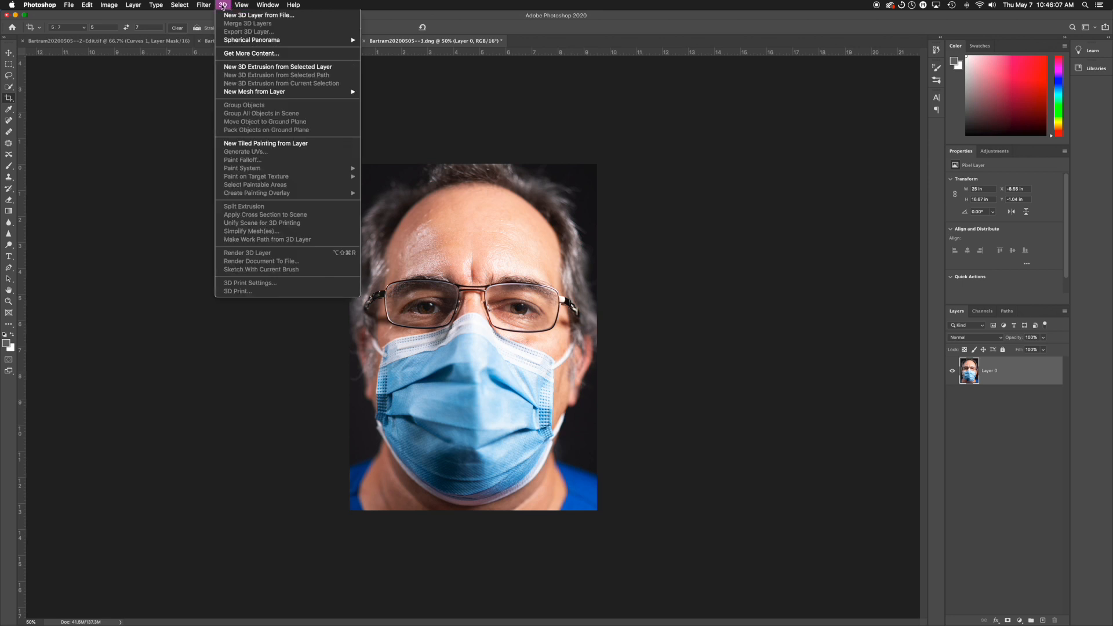
left_click(454, 228)
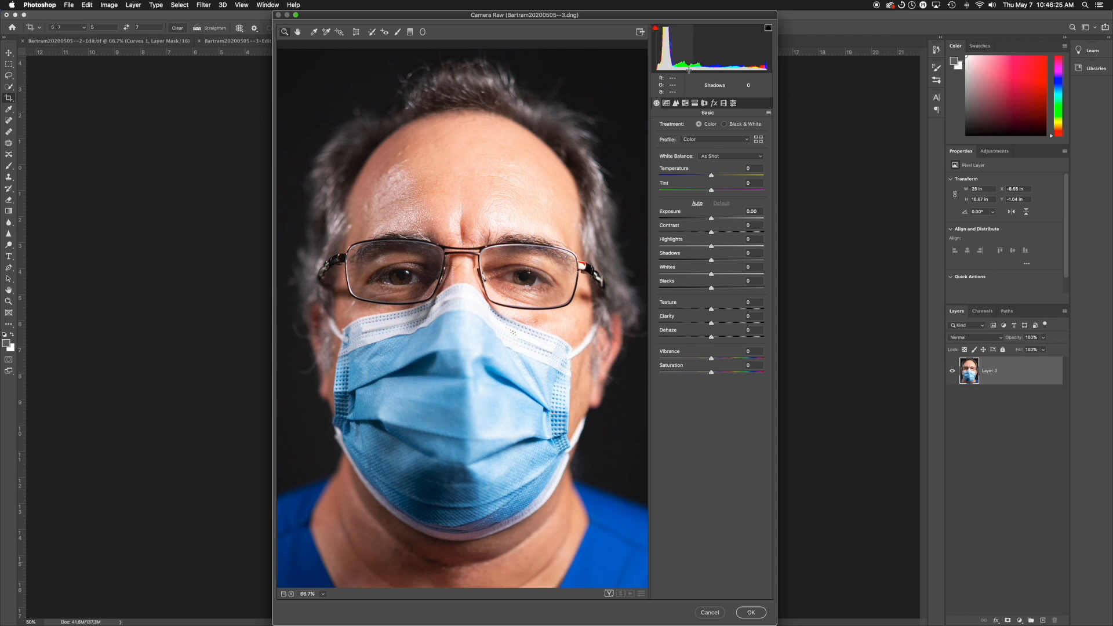
left_click(733, 104)
left_click(675, 274)
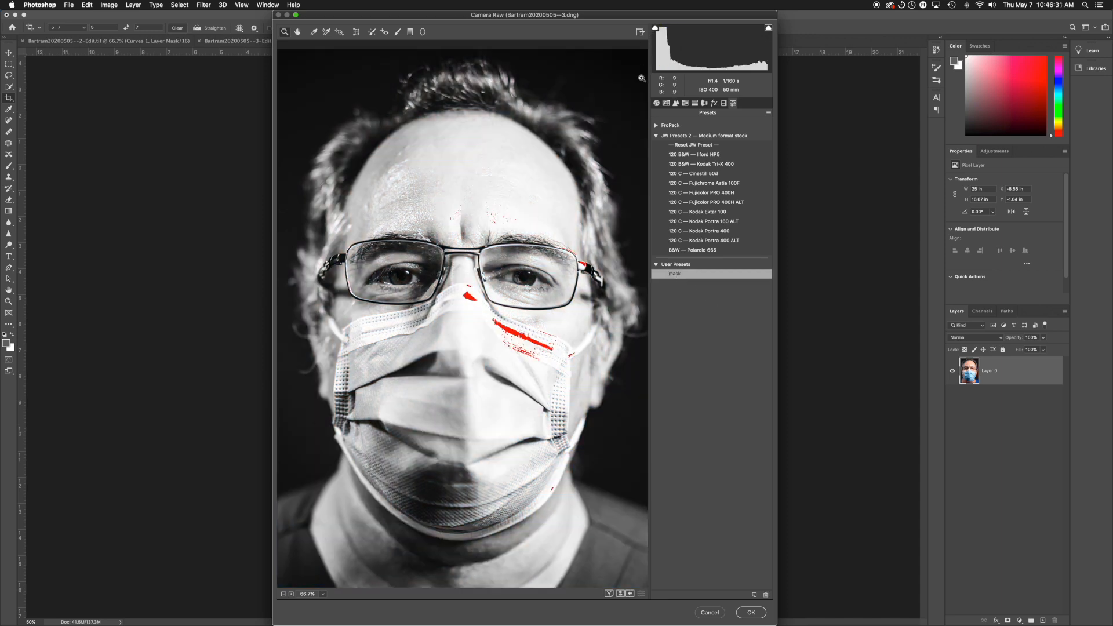
left_click(655, 103)
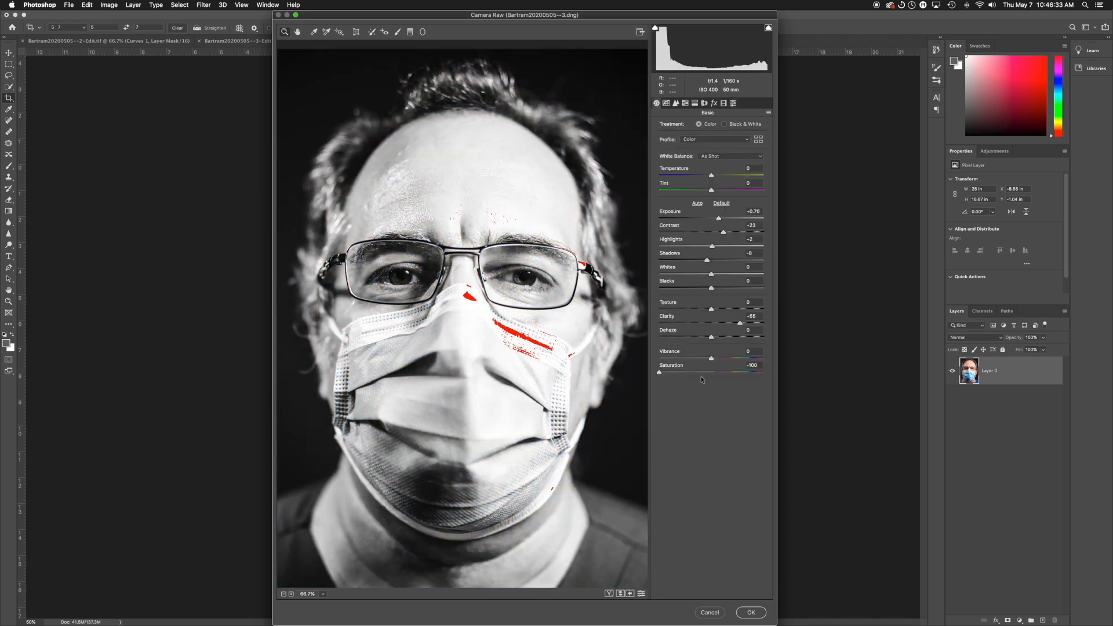
left_click(733, 104)
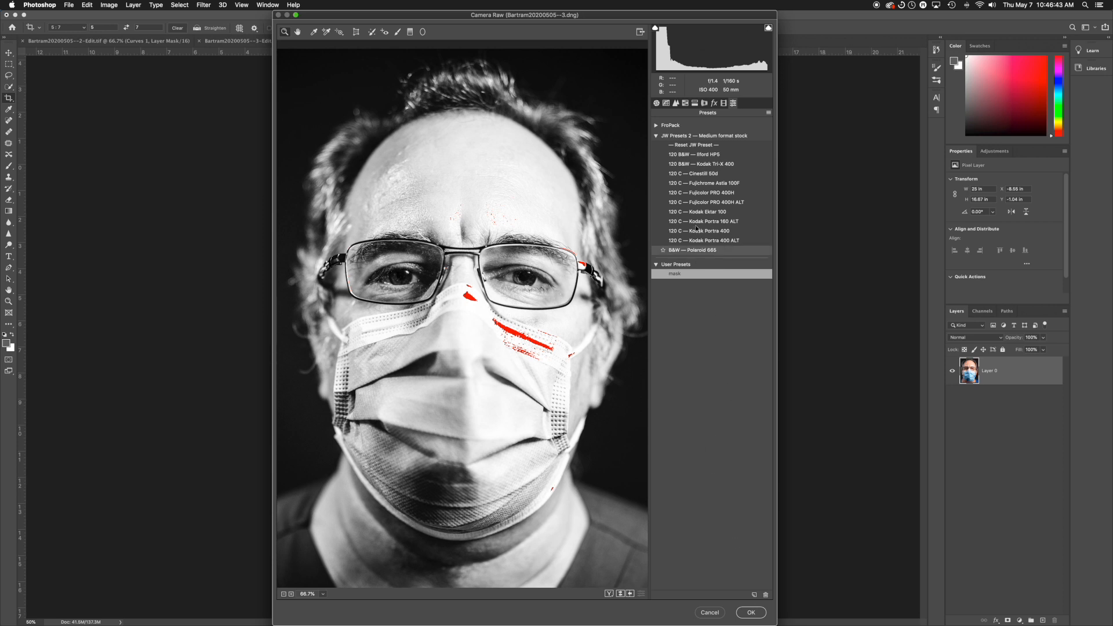
left_click(657, 104)
left_click(665, 104)
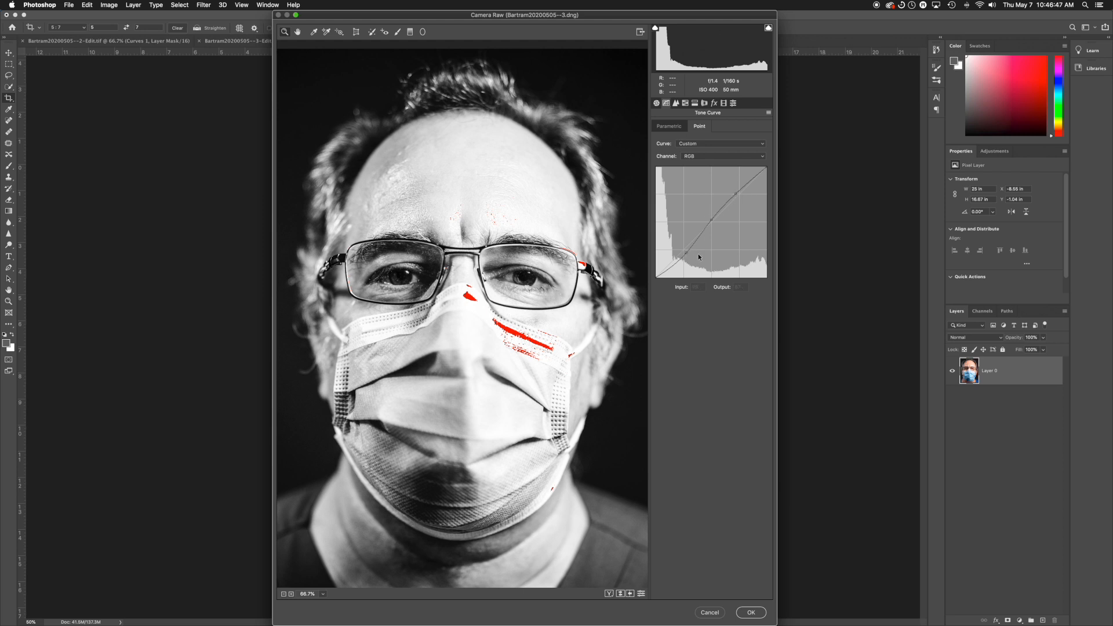
Make the post-crop vignetting amount slightly more negative in the Camera Raw effects.
left_click(723, 103)
left_click(714, 104)
left_click_drag(711, 219, 699, 220)
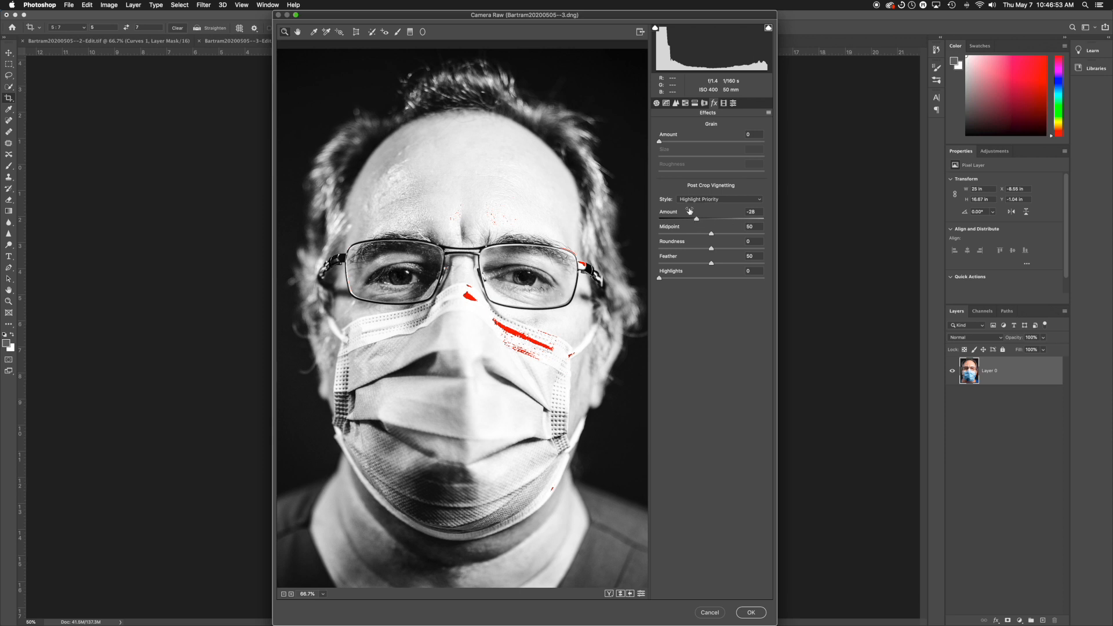
left_click(697, 219)
left_click_drag(696, 219, 691, 220)
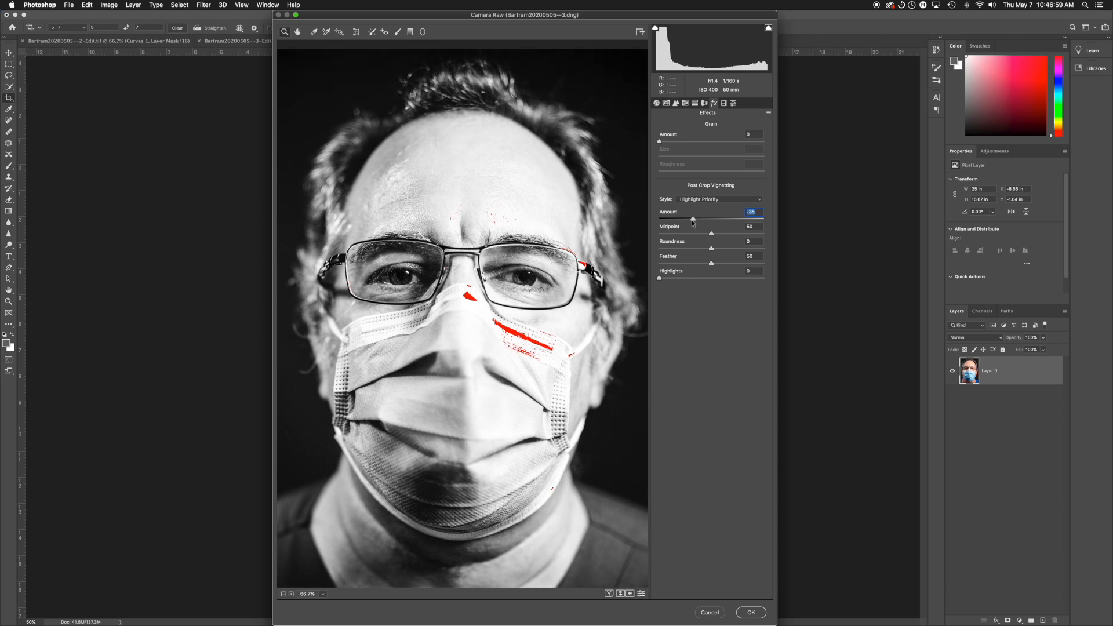
Lower the portrait's exposure to +0.10 in the Basic adjustments.
left_click(655, 103)
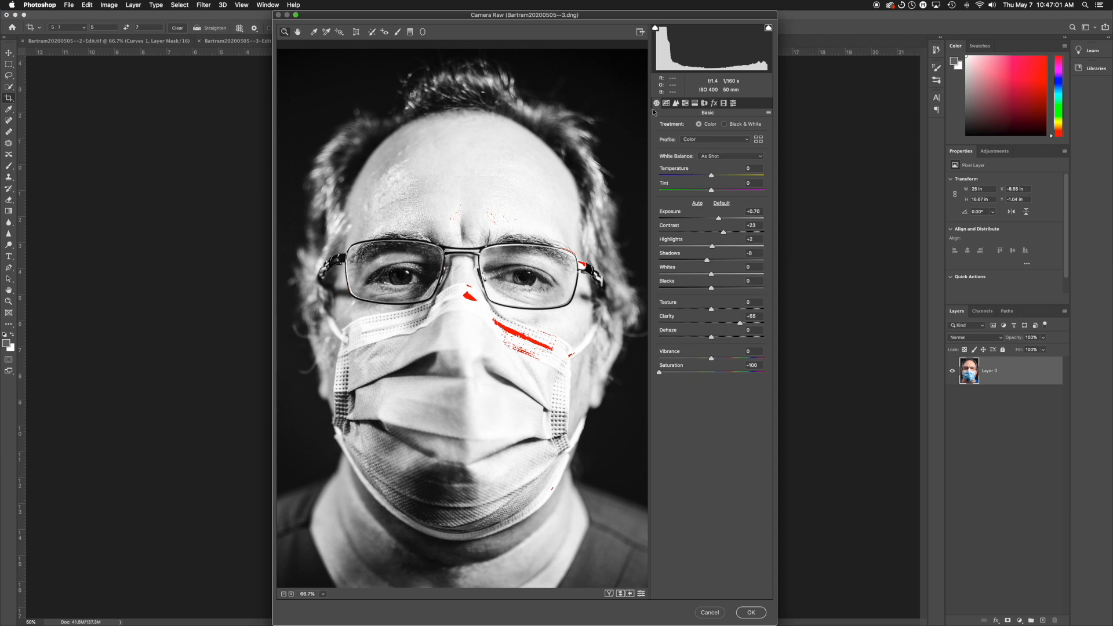
left_click_drag(719, 218, 714, 224)
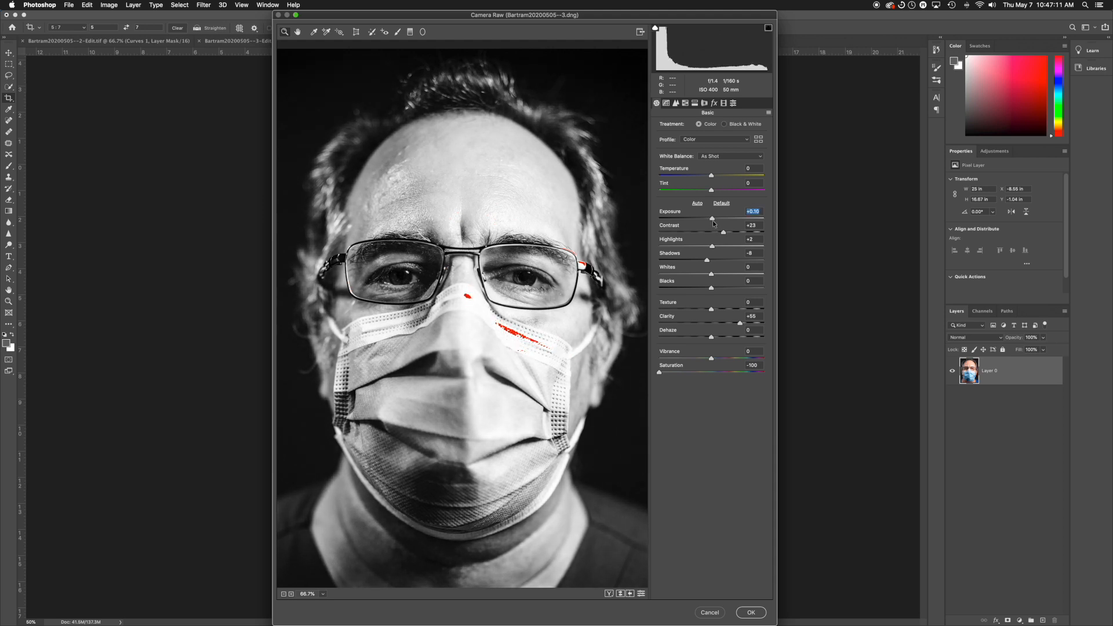
left_click_drag(711, 222, 714, 221)
Reduce highlights to -4 while checking the highlight clipping on the mask, keeping shadows at -8.
left_click_drag(713, 247, 712, 248)
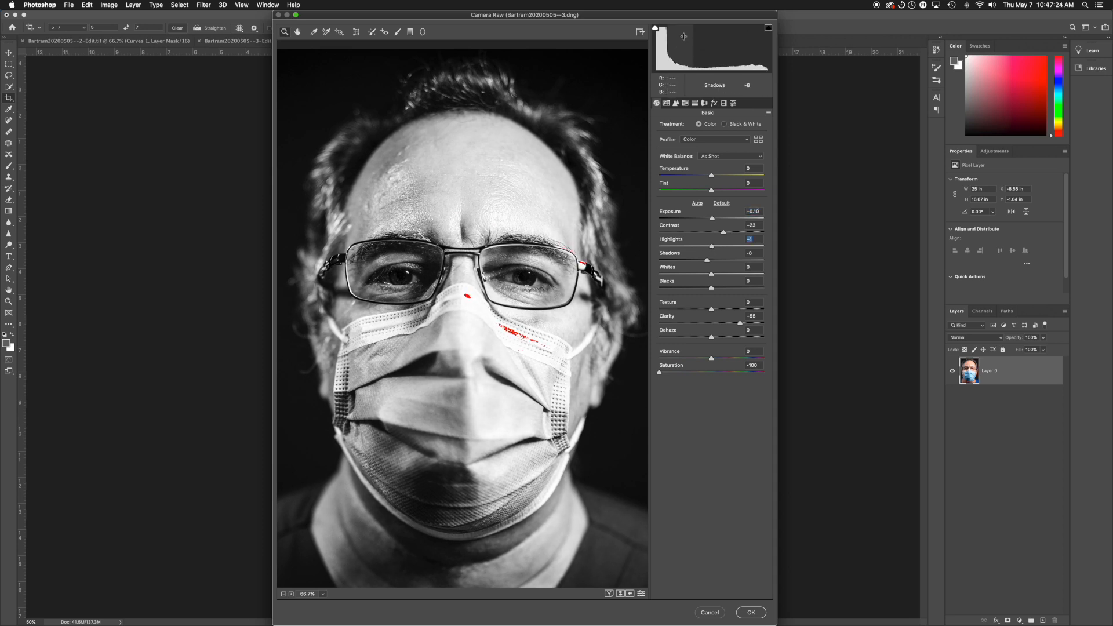
left_click(769, 29)
left_click(769, 29)
left_click(707, 259)
mouse_move(708, 258)
left_mouse_down()
mouse_move(682, 256)
mouse_move(737, 256)
mouse_move(710, 258)
left_mouse_up()
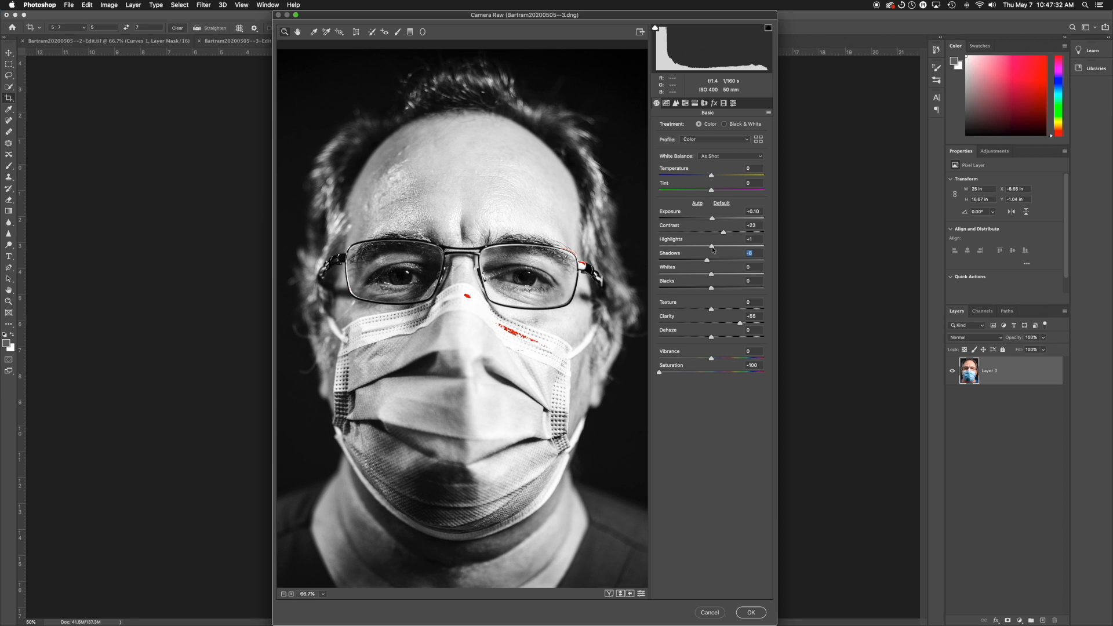
left_click_drag(713, 249, 710, 249)
left_click(710, 249)
Raise clarity to +77 and texture to +20 to bring out detail in the skin and mask.
mouse_move(739, 323)
left_mouse_down()
mouse_move(673, 325)
mouse_move(751, 326)
left_mouse_up()
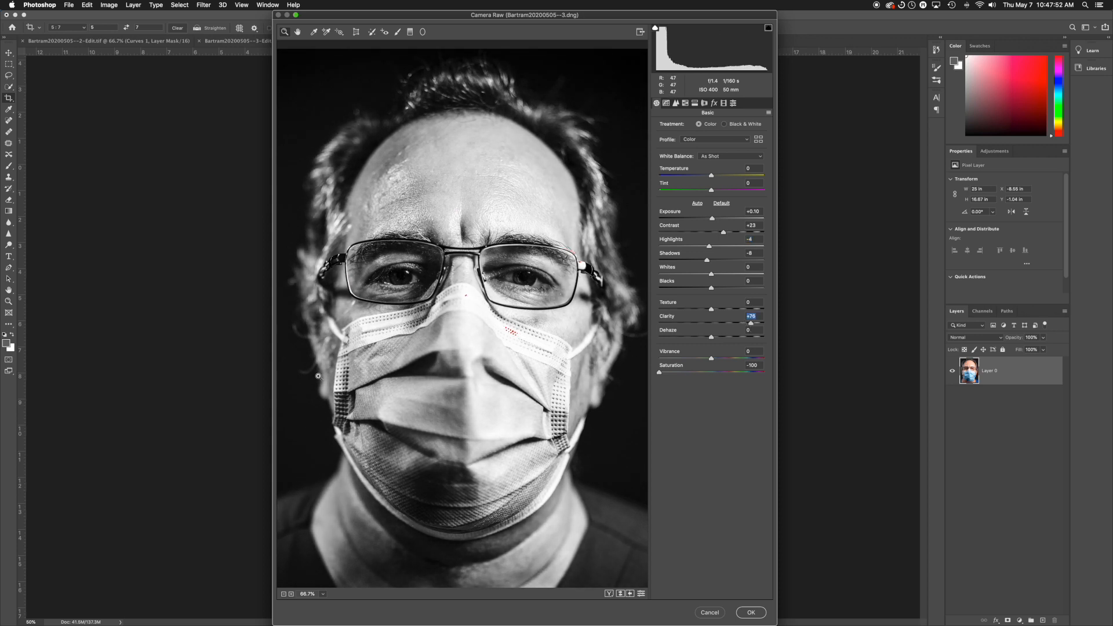
mouse_move(711, 310)
left_mouse_down()
mouse_move(762, 311)
mouse_move(724, 313)
left_mouse_up()
left_click_drag(752, 326, 755, 326)
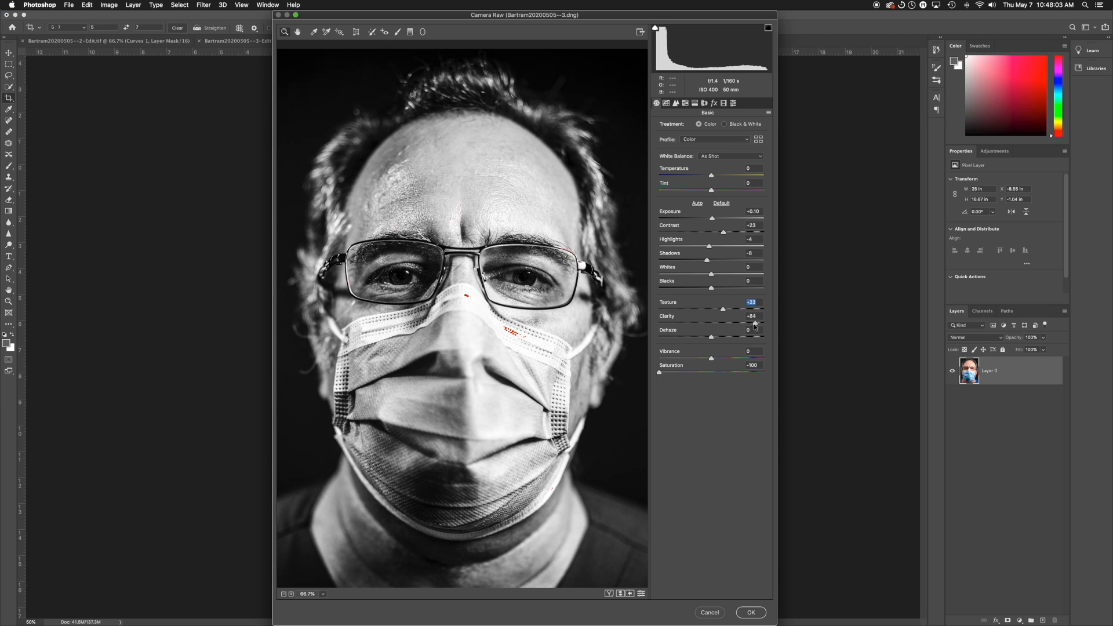
left_click_drag(754, 327, 751, 325)
left_click(721, 309)
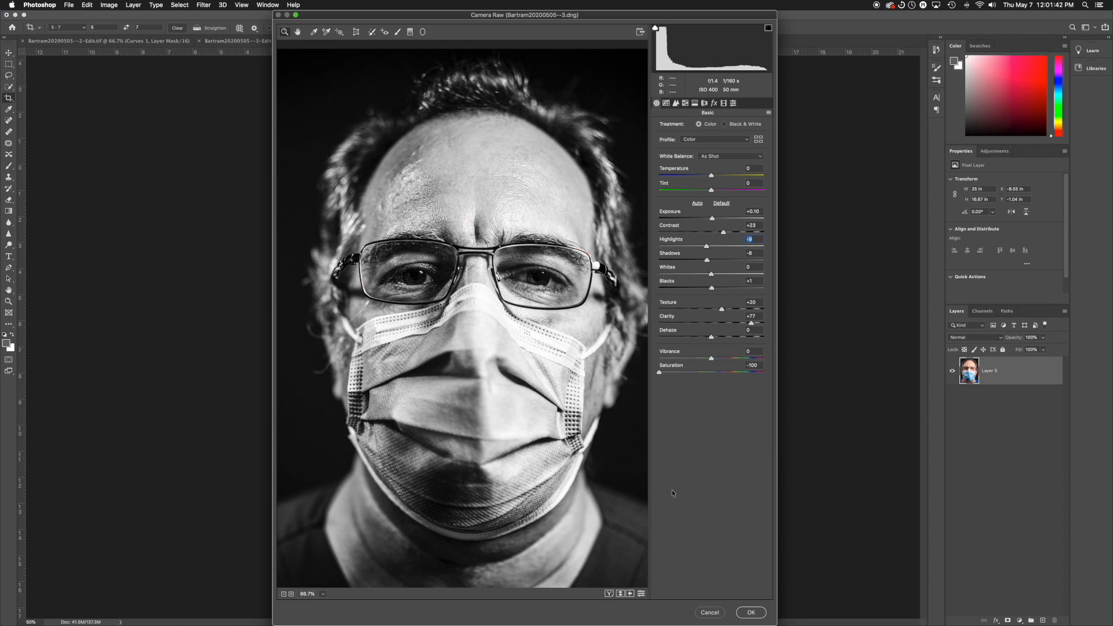
Apply the Camera Raw adjustments and enlarge the portrait to 100% to examine the eyes and mask.
left_click(752, 613)
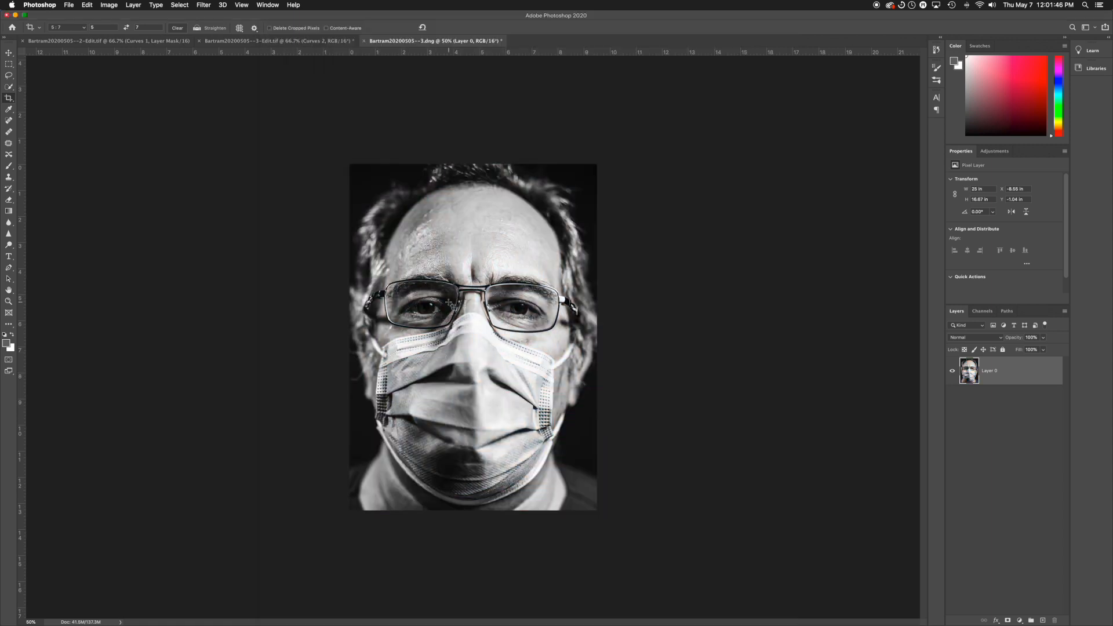
key("super+equal")
key("super+equal")
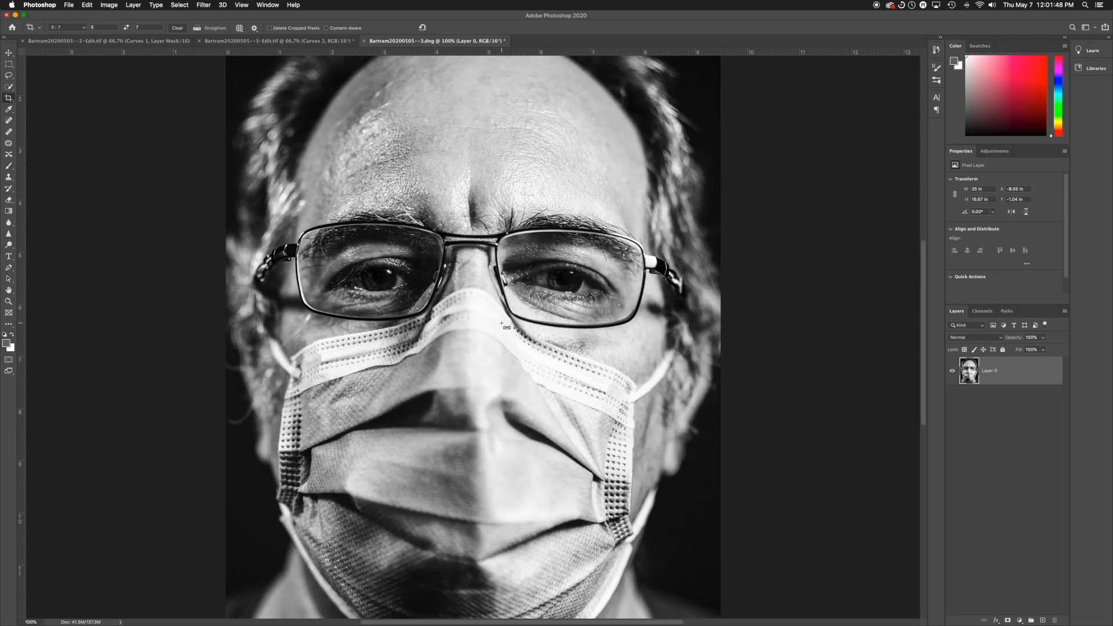
Compare the new portrait at 66.7% with the previously finished version of the same photo.
key("super+minus")
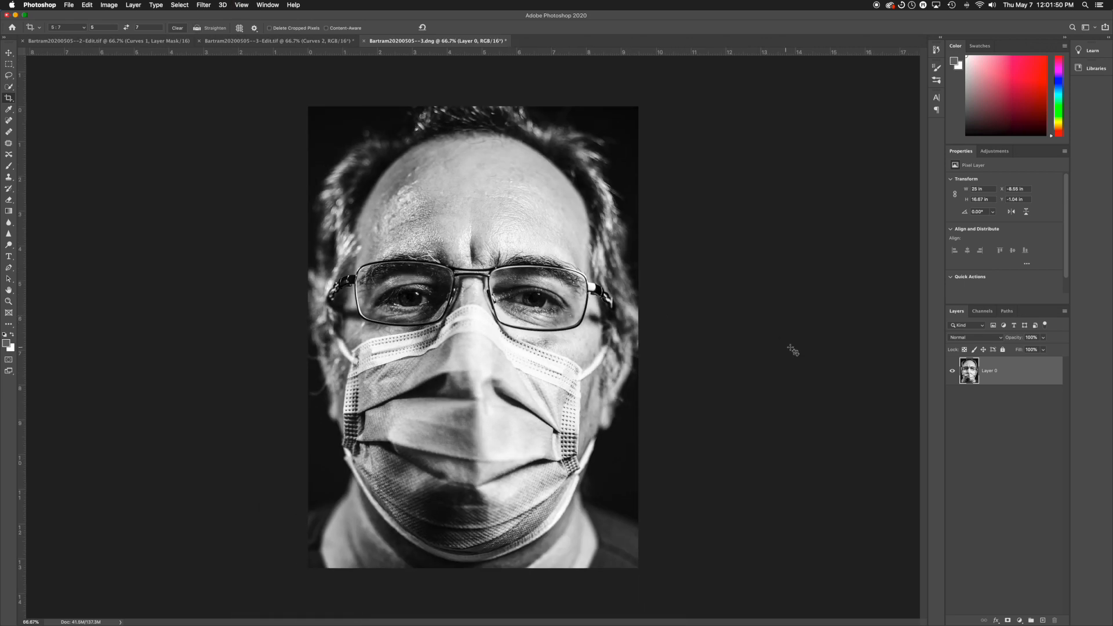
left_click(264, 41)
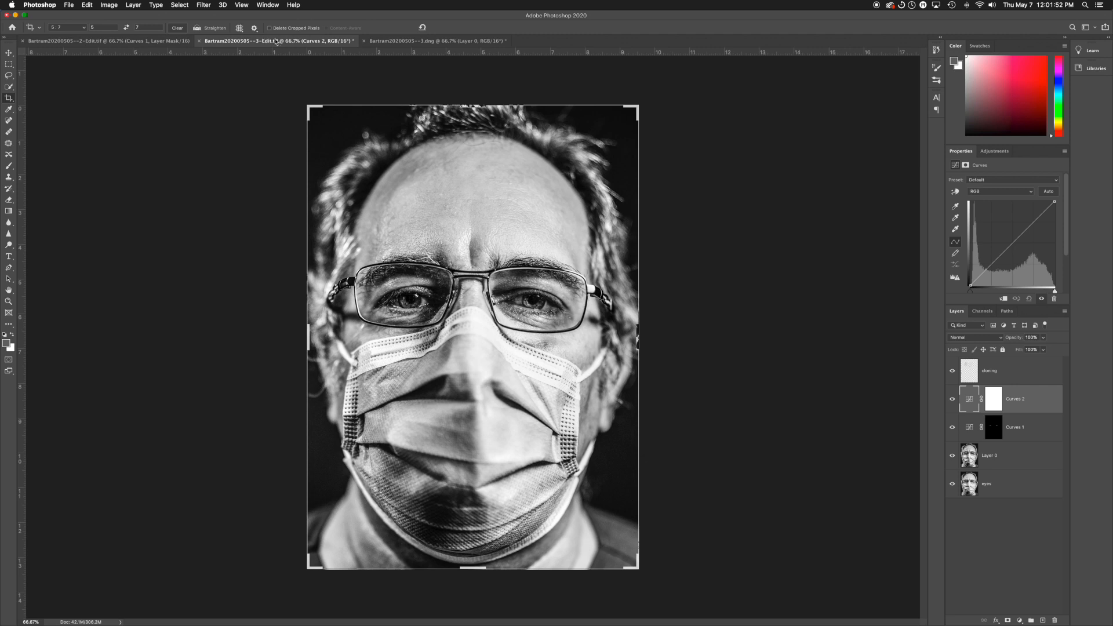
left_click(397, 41)
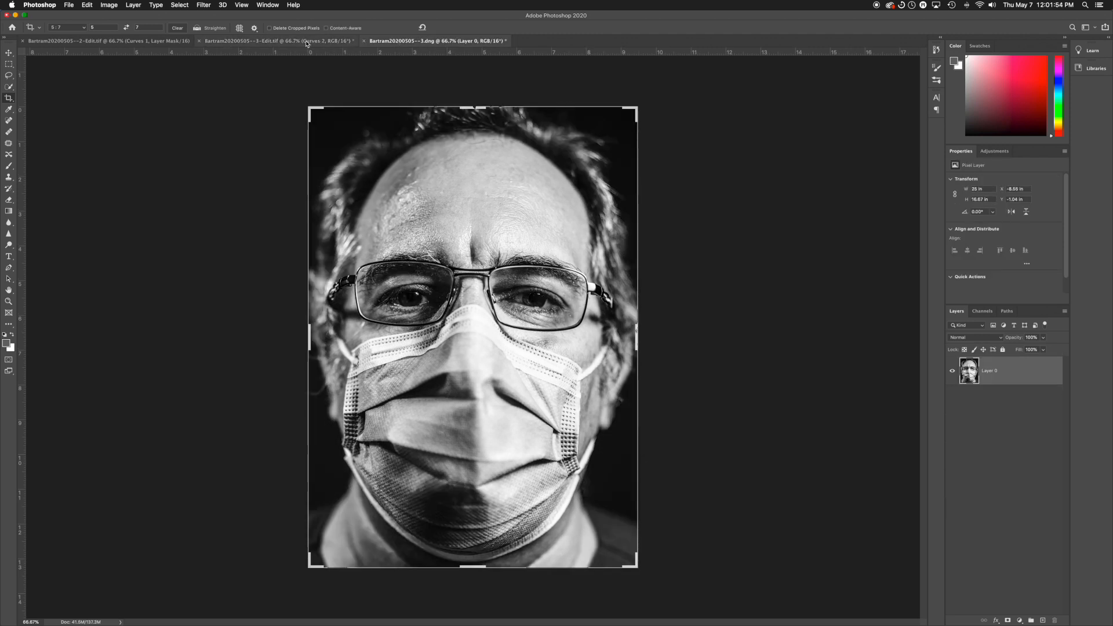
key("ctrl+shift+Tab")
left_click(416, 41)
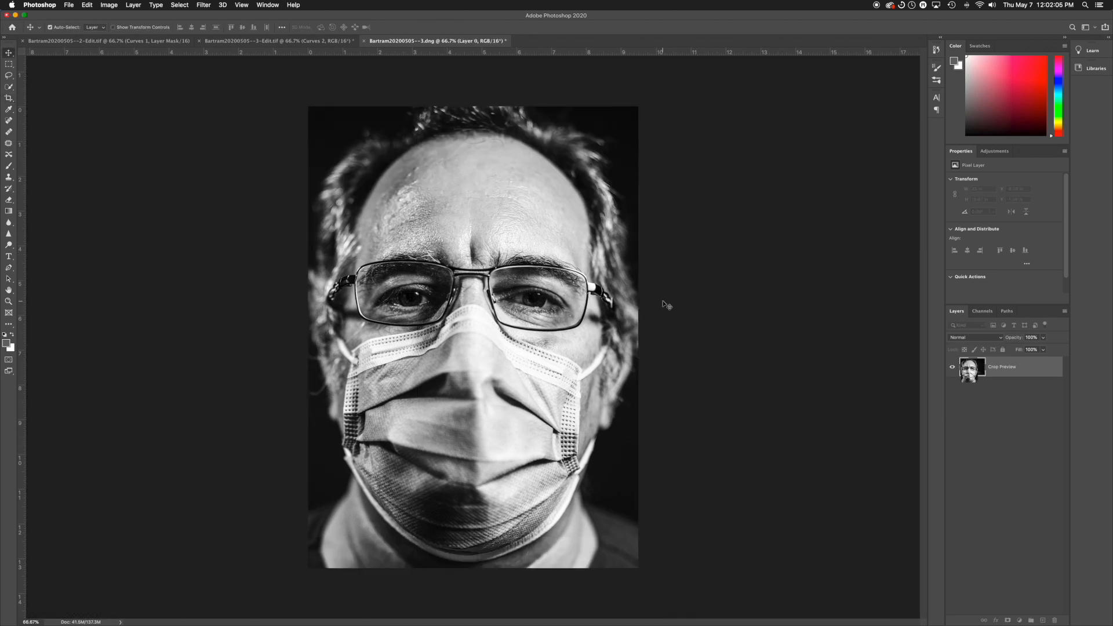
Add a new layer above the portrait and name it "cloning".
left_click(1040, 619)
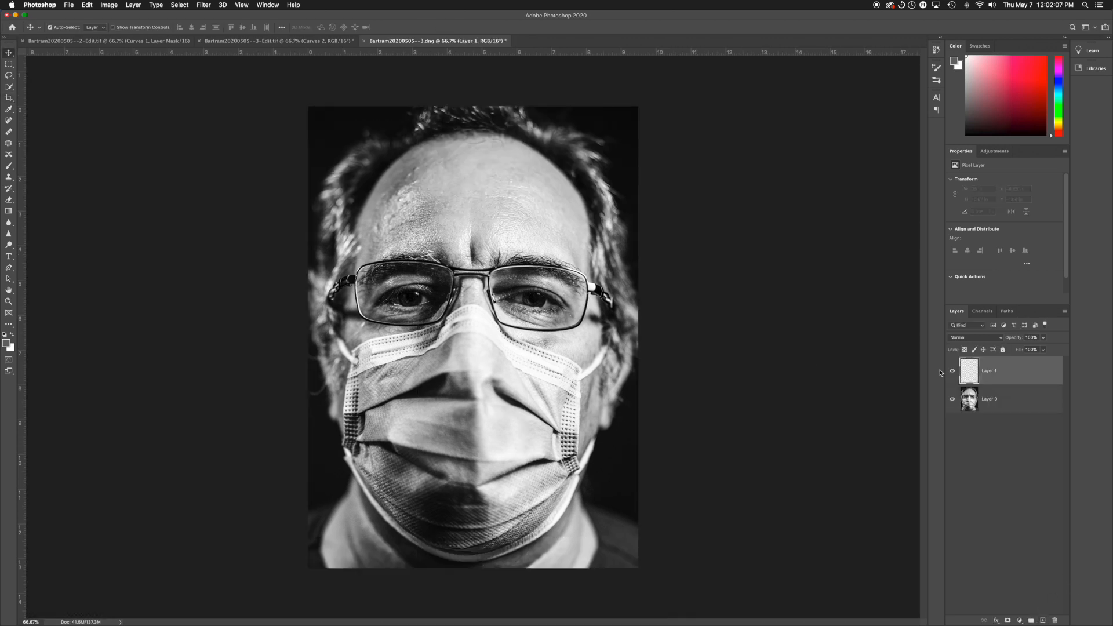
double_click(995, 372)
type("cloning")
key("Return")
Set up the Clone Stamp to sample Current & Below with a 150 px brush, 26% hardness and 31% opacity.
left_click(9, 177)
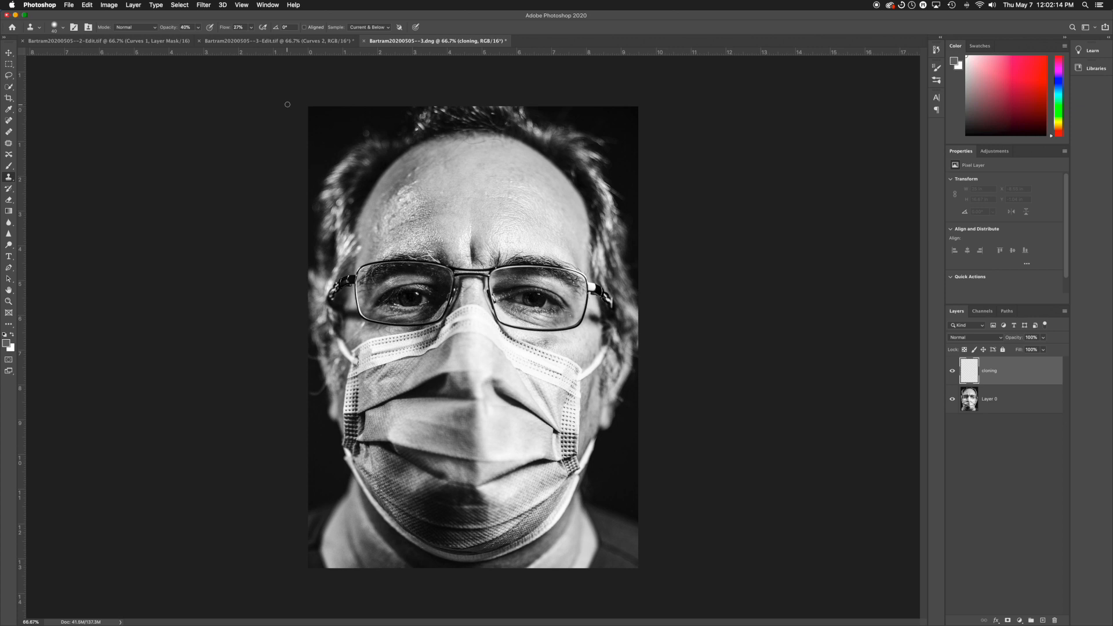
left_click(388, 28)
left_click(361, 27)
key("bracketright")
key("bracketright")
left_click(198, 27)
left_click(63, 28)
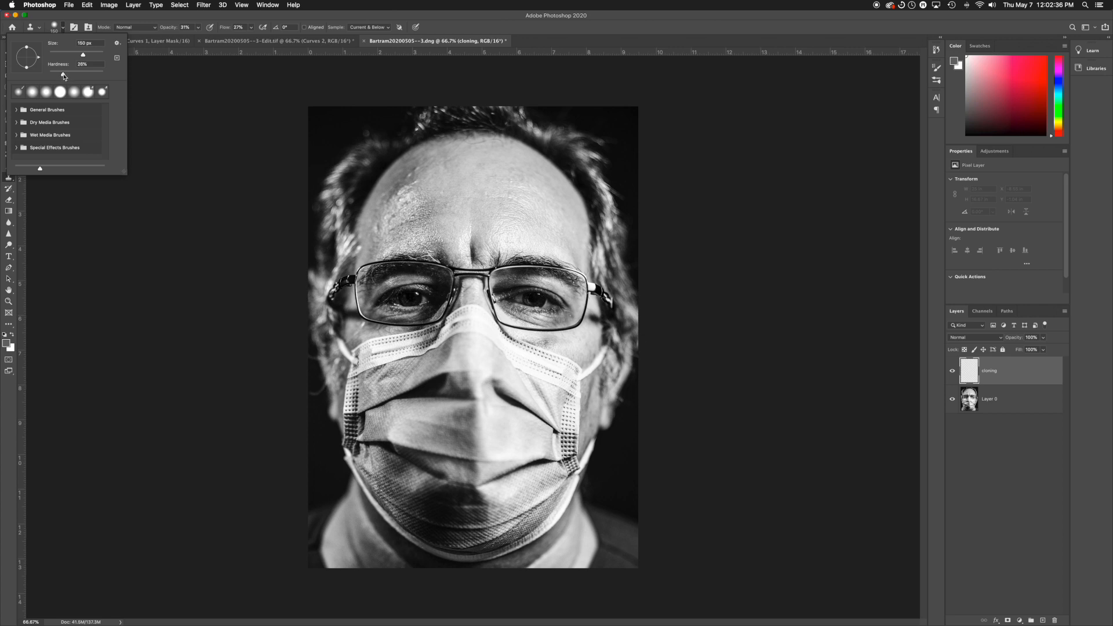
left_click(116, 18)
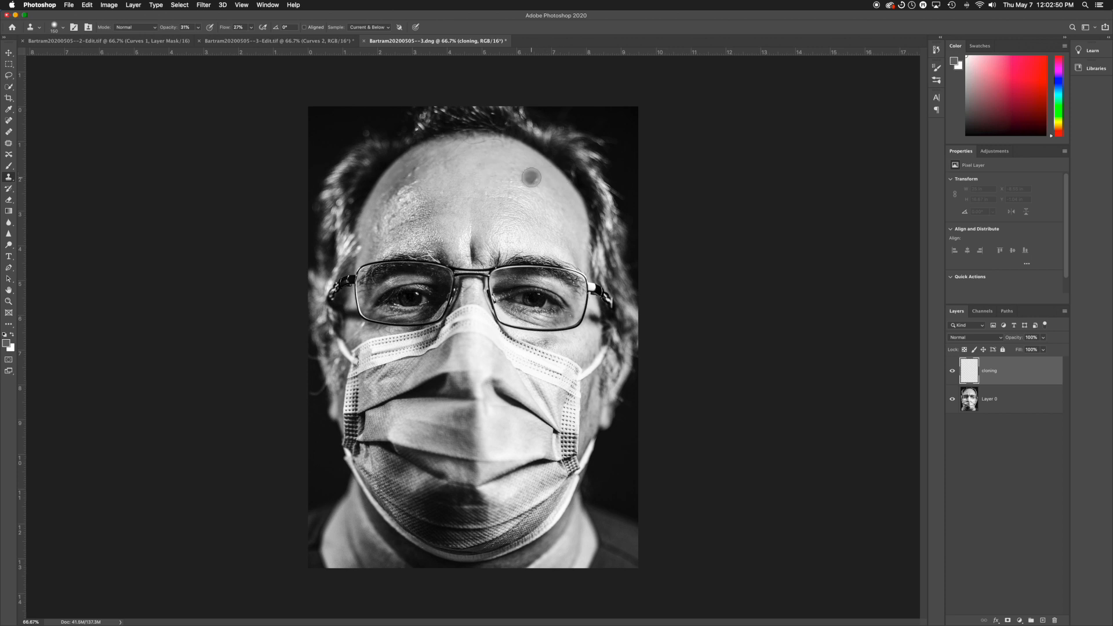
Try Clone Stamp strokes on the forehead with the Aligned option switched off and on, and undo them.
mouse_move(522, 185)
left_mouse_down()
mouse_move(502, 157)
mouse_move(539, 200)
mouse_move(516, 198)
mouse_move(512, 176)
left_mouse_up()
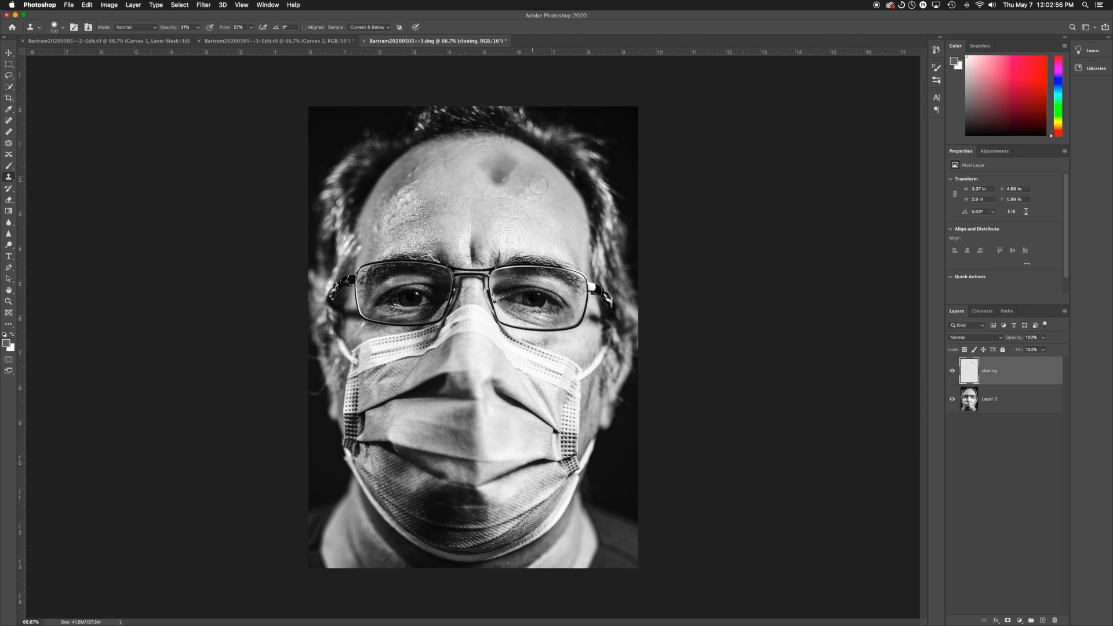
key("super+z")
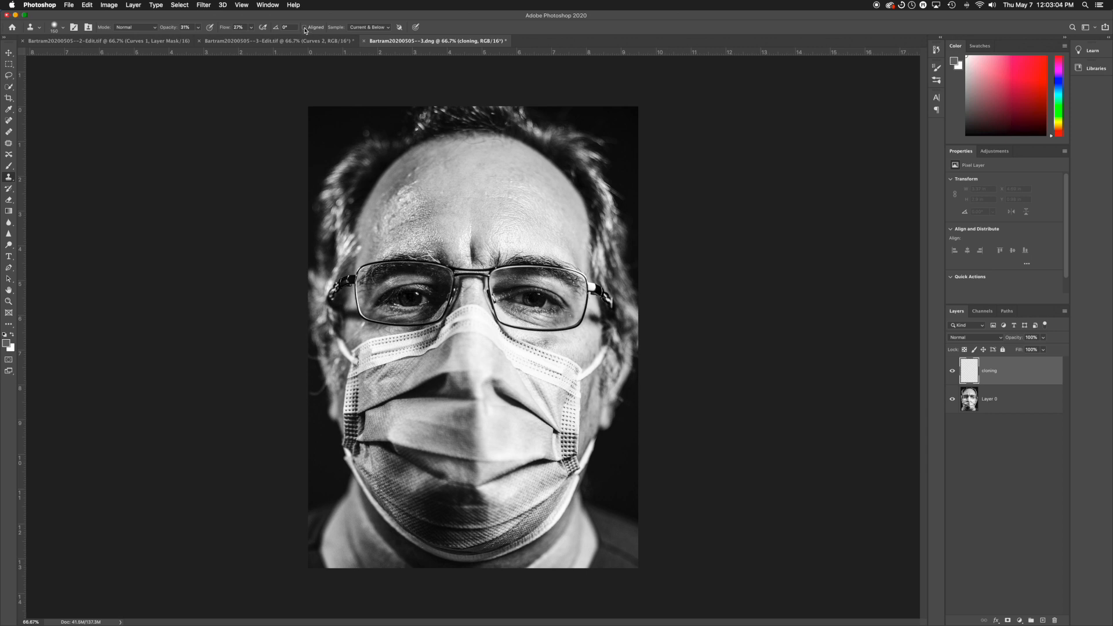
mouse_move(419, 200)
left_mouse_down()
mouse_move(426, 206)
mouse_move(411, 192)
mouse_move(432, 192)
mouse_move(440, 168)
mouse_move(404, 177)
left_mouse_up()
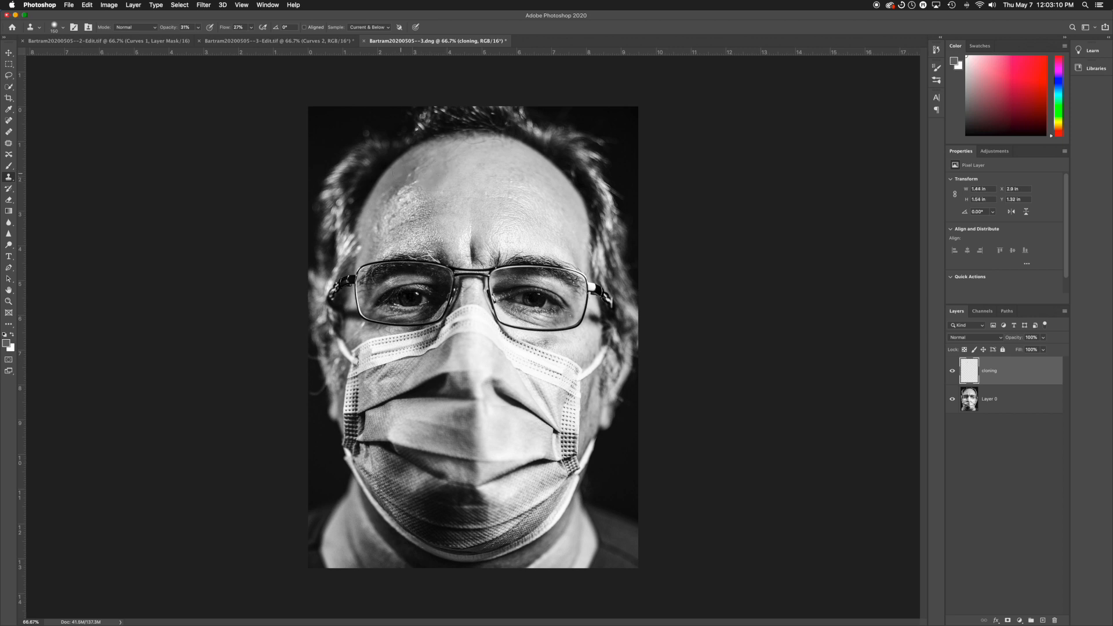
left_click(303, 28)
mouse_move(446, 189)
left_mouse_down()
mouse_move(430, 206)
mouse_move(409, 196)
mouse_move(454, 200)
mouse_move(457, 190)
left_mouse_up()
key("super+z")
key("super+z")
key("super+z")
key("super+z")
key("super+z")
left_click(305, 28)
Clone smoother skin over the shiny patch above the eyebrow on the forehead's left side and compare it with the original.
key("super+equal")
key("super+equal")
key("super+equal")
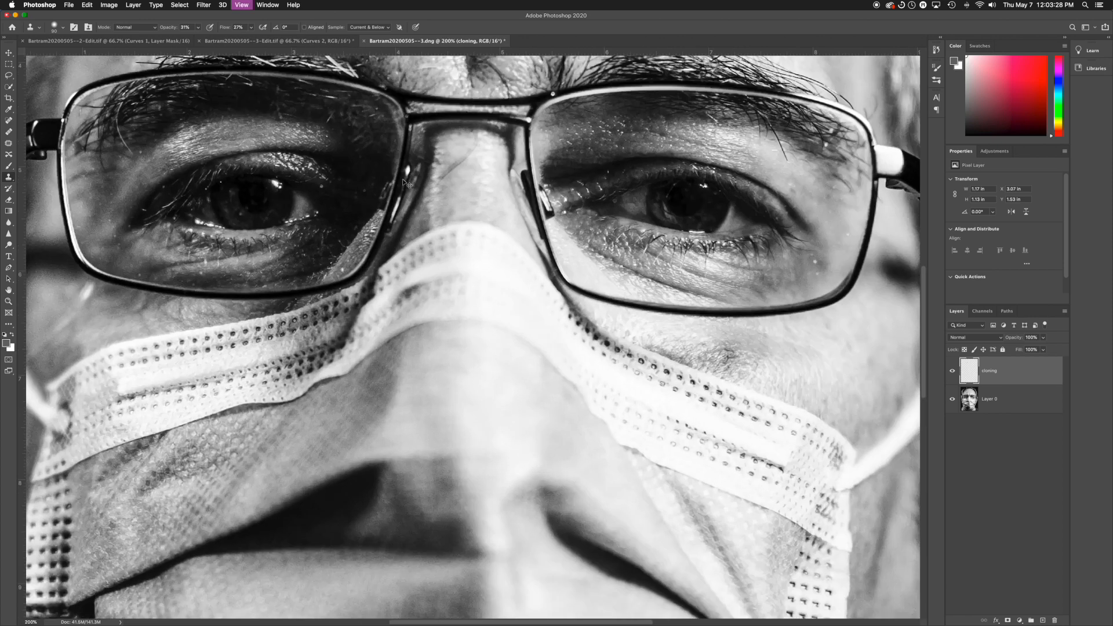
left_click_drag(324, 153, 441, 321)
mouse_move(440, 124)
left_mouse_down()
mouse_move(571, 380)
mouse_move(491, 454)
left_mouse_up()
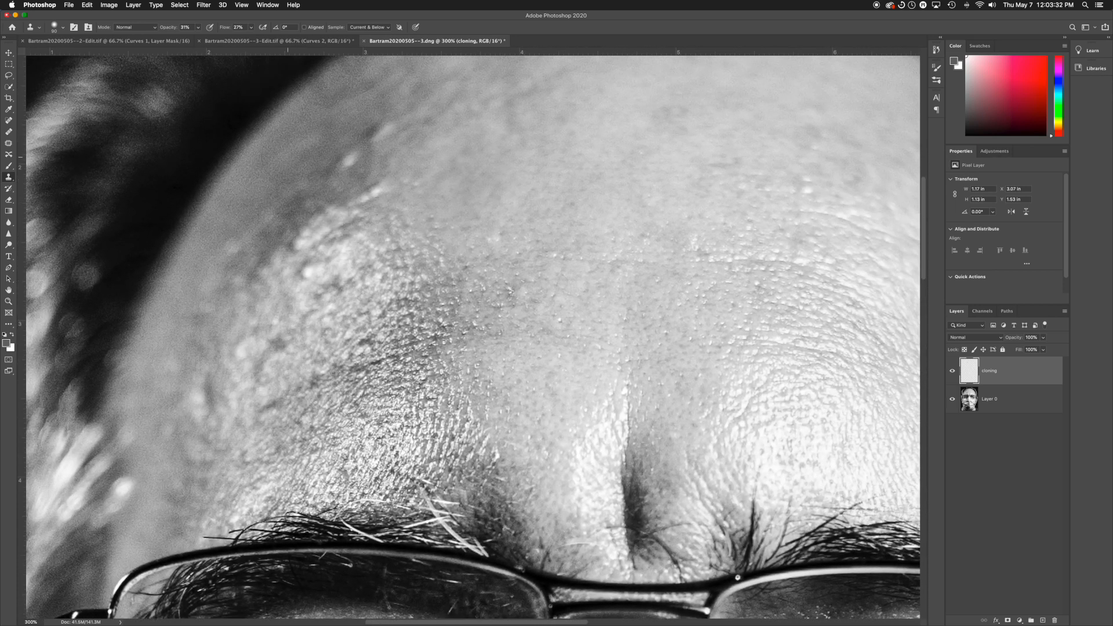
left_click_drag(314, 225, 317, 218)
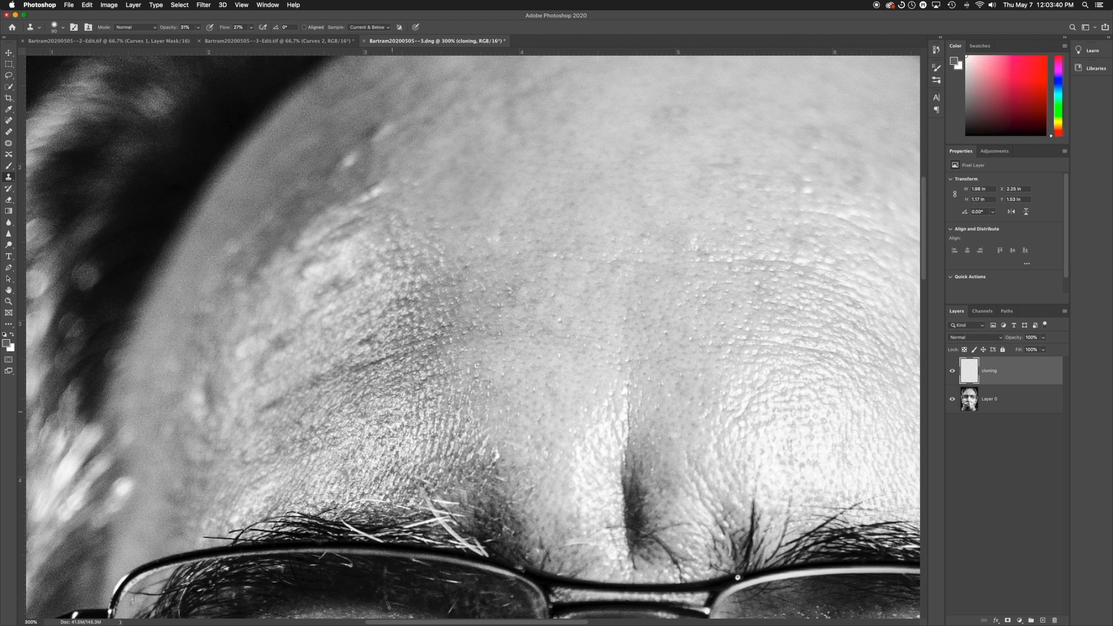
left_click(512, 379, "alt")
mouse_move(445, 401)
left_mouse_down()
mouse_move(390, 452)
mouse_move(386, 423)
left_mouse_up()
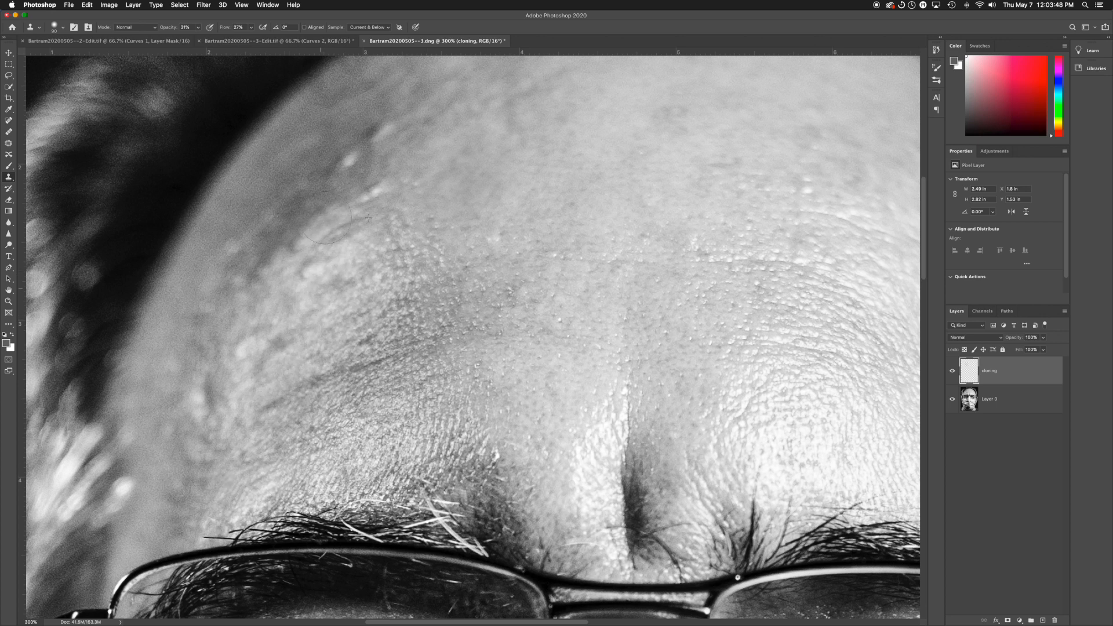
scroll(464, 316, "down", 5)
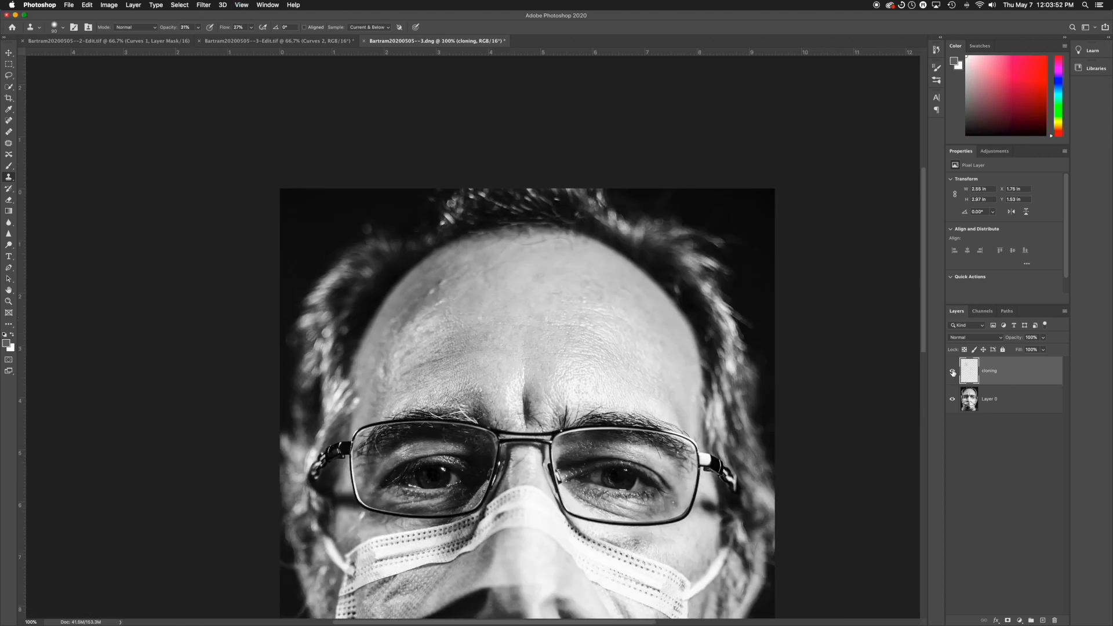
left_click(952, 372)
left_click(952, 372)
Clone over the shiny skin on the forehead's right side, resampling nearby skin between strokes.
scroll(581, 326, "down", 3)
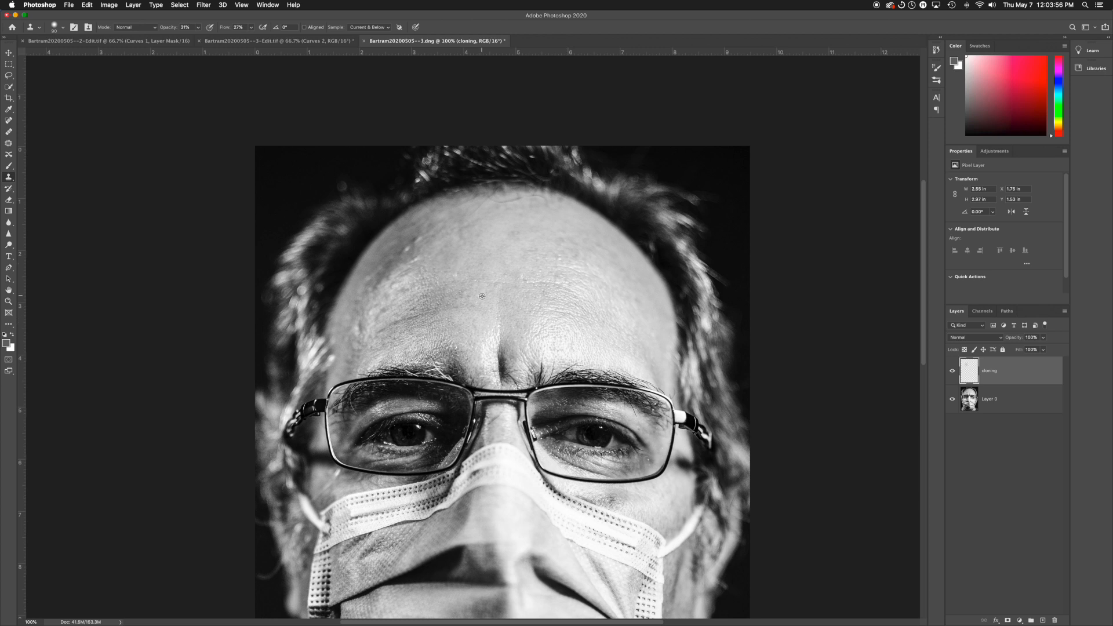
left_click(593, 328, "alt")
mouse_move(551, 320)
left_mouse_down()
mouse_move(580, 315)
mouse_move(561, 317)
mouse_move(550, 281)
mouse_move(588, 297)
mouse_move(550, 280)
mouse_move(579, 262)
mouse_move(587, 299)
mouse_move(581, 272)
mouse_move(564, 286)
mouse_move(616, 296)
mouse_move(604, 319)
left_mouse_up()
left_click(589, 260, "alt")
left_click(601, 344, "alt")
mouse_move(612, 357)
left_mouse_down()
mouse_move(541, 342)
mouse_move(570, 302)
mouse_move(565, 255)
left_mouse_up()
left_click(571, 279, "alt")
Compare the forehead with the cloning layer hidden and shown, and preview the layer at reduced opacity.
left_click(951, 372)
left_click(951, 372)
left_click(952, 372)
left_click(952, 372)
left_click(951, 372)
left_click(952, 372)
left_click(1043, 337)
left_click_drag(1045, 351, 981, 353)
left_click(1046, 345)
Raise the Clone Stamp opacity to 91% and shrink the brush, undoing the test stroke on the forehead.
left_click(410, 246)
left_click(197, 27)
left_click_drag(199, 39, 218, 40)
left_click(223, 27)
key("bracketleft")
key("bracketleft")
key("bracketleft")
key("bracketleft")
left_click(451, 297)
key("super+z")
Clone out the thin scratch on the bridge of the nose with a smaller brush at 200% magnification.
key("super+minus")
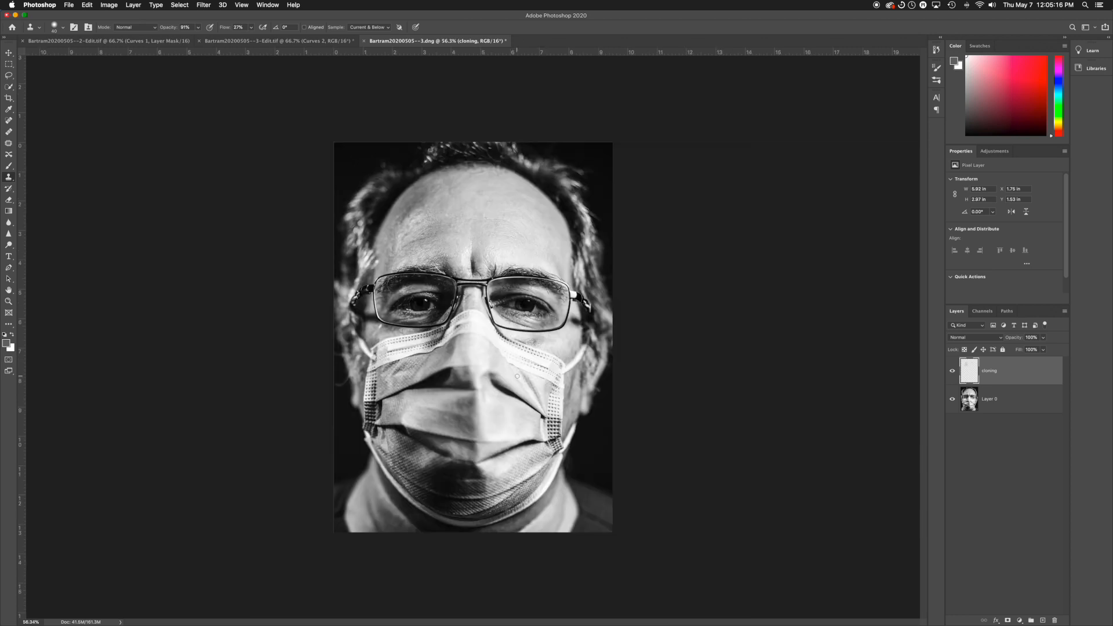
key("super+equal")
key("super+equal")
key("super+equal")
scroll(514, 372, "up", 5)
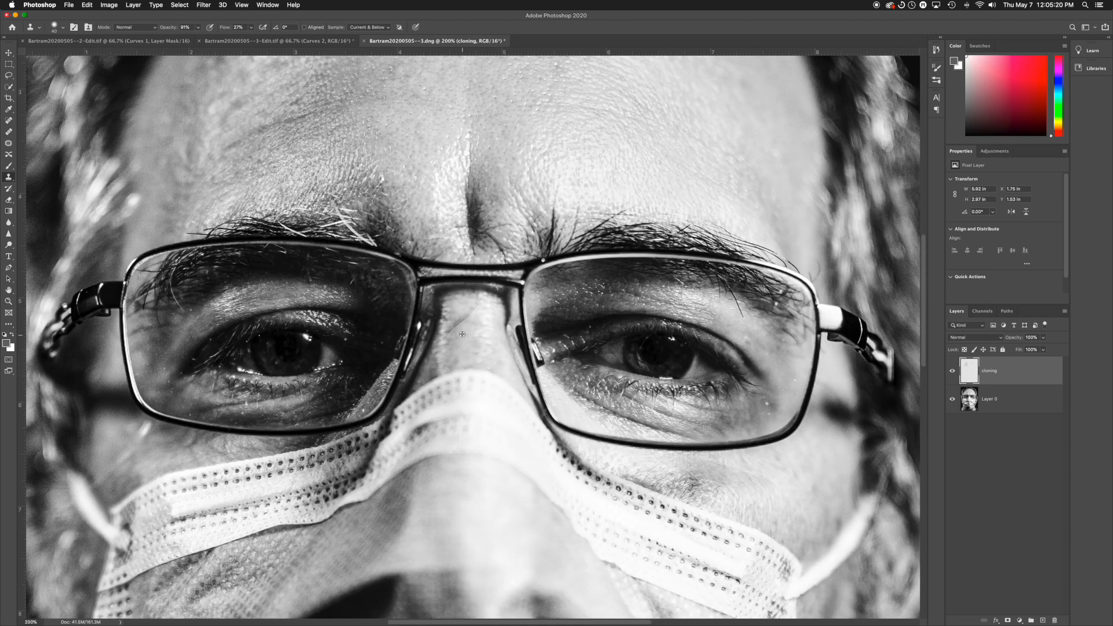
key("bracketleft")
key("bracketleft")
key("bracketleft")
mouse_move(454, 328)
left_mouse_down()
mouse_move(476, 295)
mouse_move(452, 333)
left_mouse_up()
left_click(468, 322, "alt")
key("super+z")
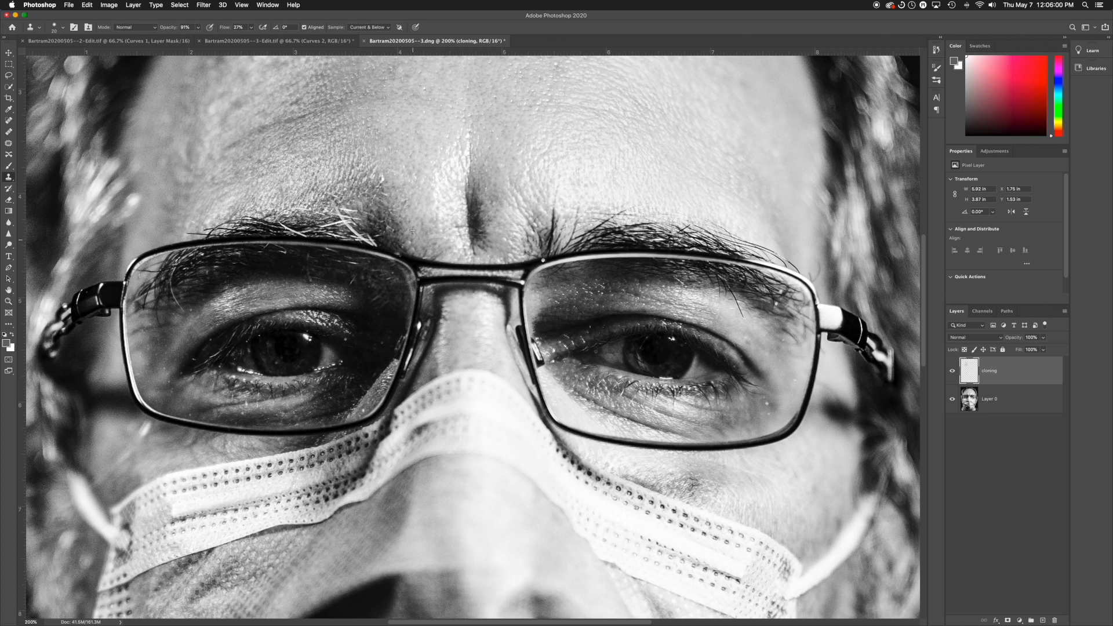
Clone over the dark furrow between the eyebrows and touch up the outer corner of the right lens.
left_click(443, 235, "alt")
left_click_drag(457, 228, 447, 233)
left_click_drag(815, 276, 816, 258)
left_click_drag(411, 391, 415, 359)
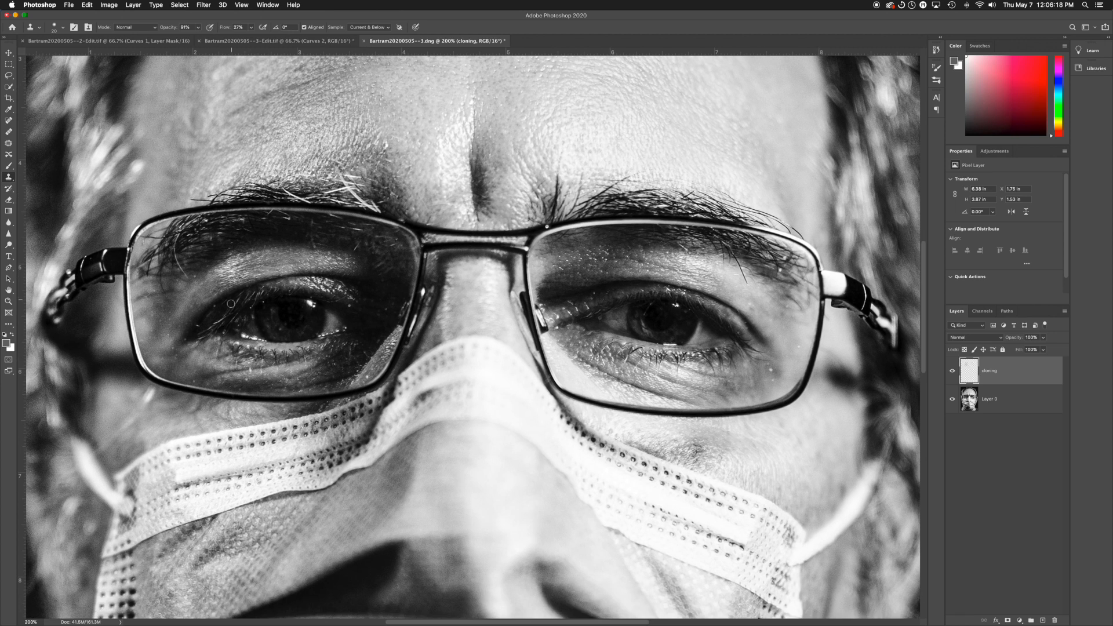
left_click_drag(416, 369, 437, 362)
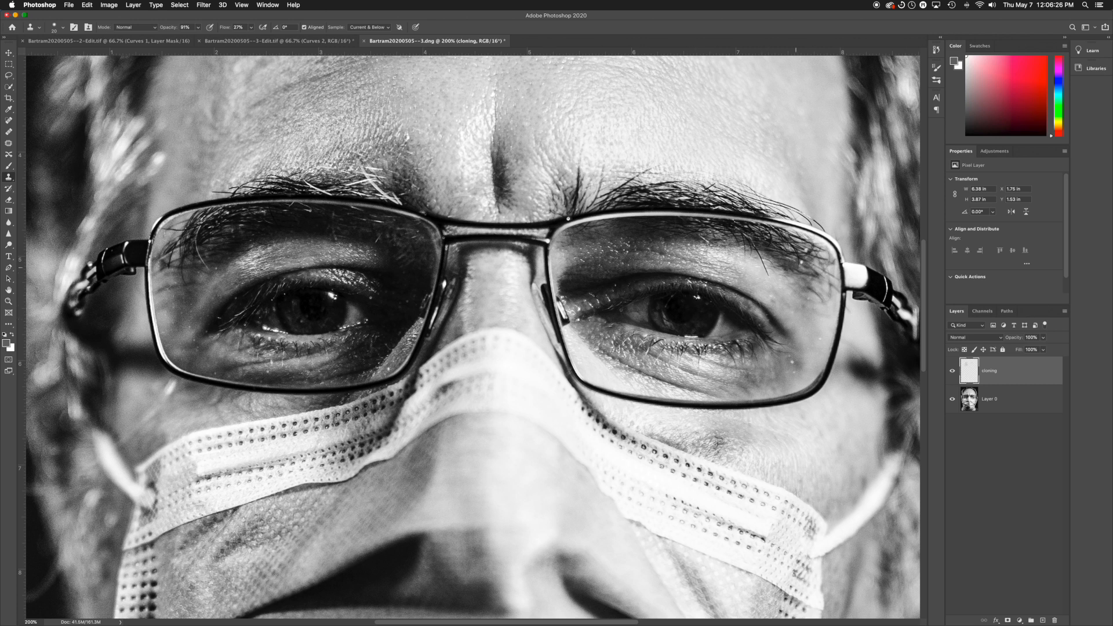
Clone out the stray hairs against the dark background beside the left side of the face.
left_click_drag(332, 282, 471, 146)
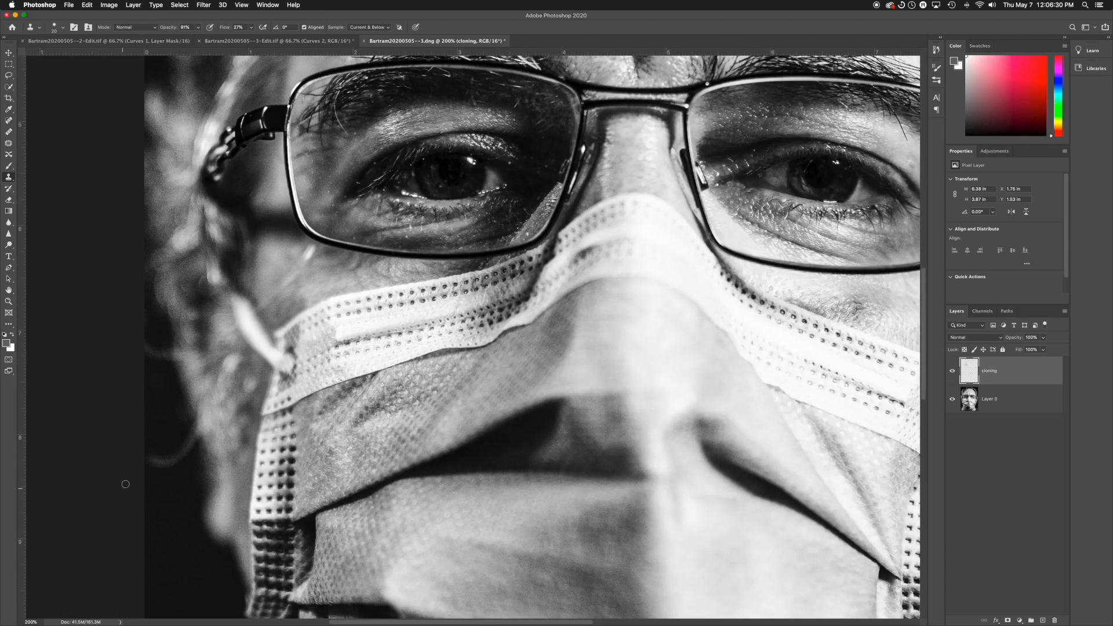
left_click(160, 476, "alt")
mouse_move(173, 458)
left_mouse_down()
mouse_move(149, 459)
mouse_move(158, 464)
mouse_move(137, 490)
mouse_move(154, 487)
left_mouse_up()
key("bracketright")
left_click(171, 469, "alt")
left_click_drag(162, 465, 158, 450)
left_click(162, 369, "alt")
mouse_move(160, 358)
left_mouse_down()
mouse_move(151, 349)
mouse_move(152, 367)
left_mouse_up()
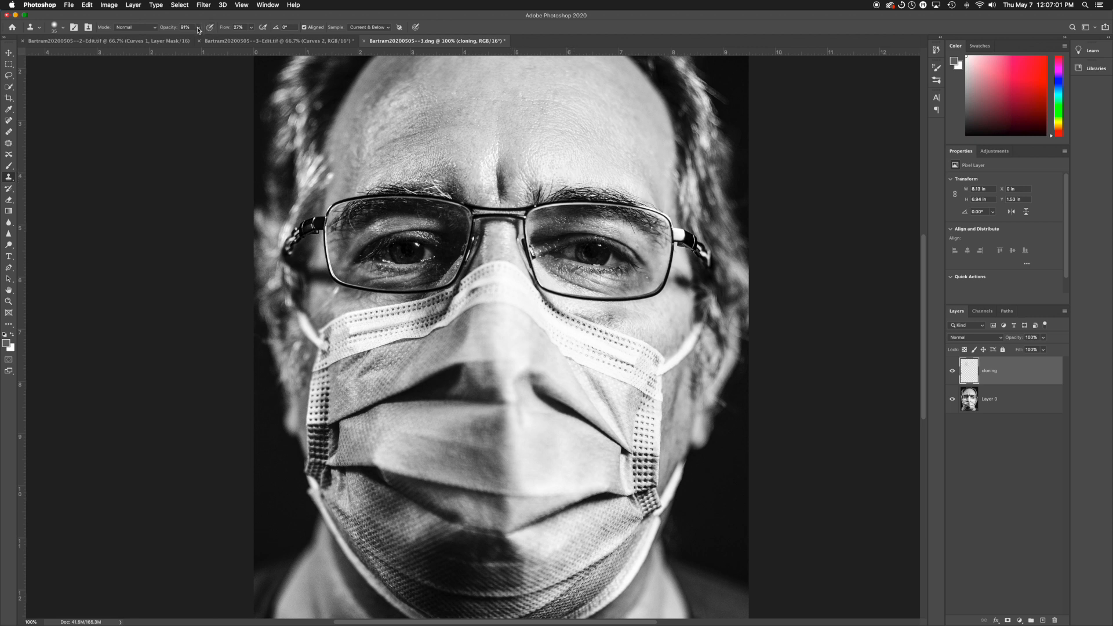
Lower the Clone Stamp opacity to 23% with a larger brush and compare the portrait with and without the cloning layer.
left_click_drag(197, 30, 172, 40)
left_click(192, 20)
key("bracketright")
left_click(63, 27)
left_click(63, 29)
left_click(952, 370)
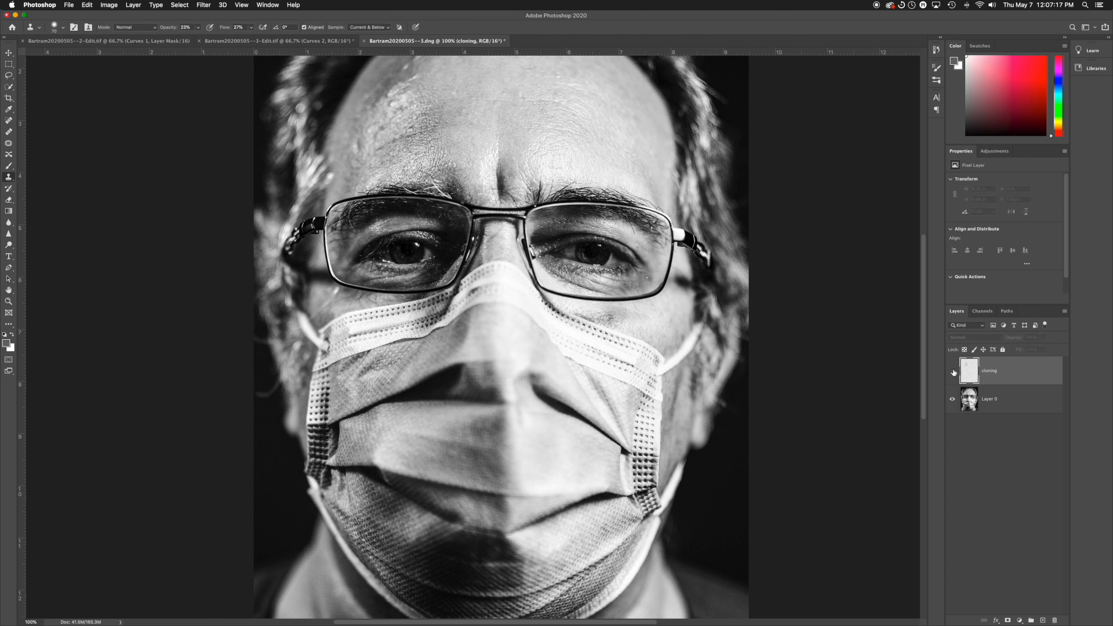
left_click(953, 372)
left_click(953, 372)
left_click(953, 372)
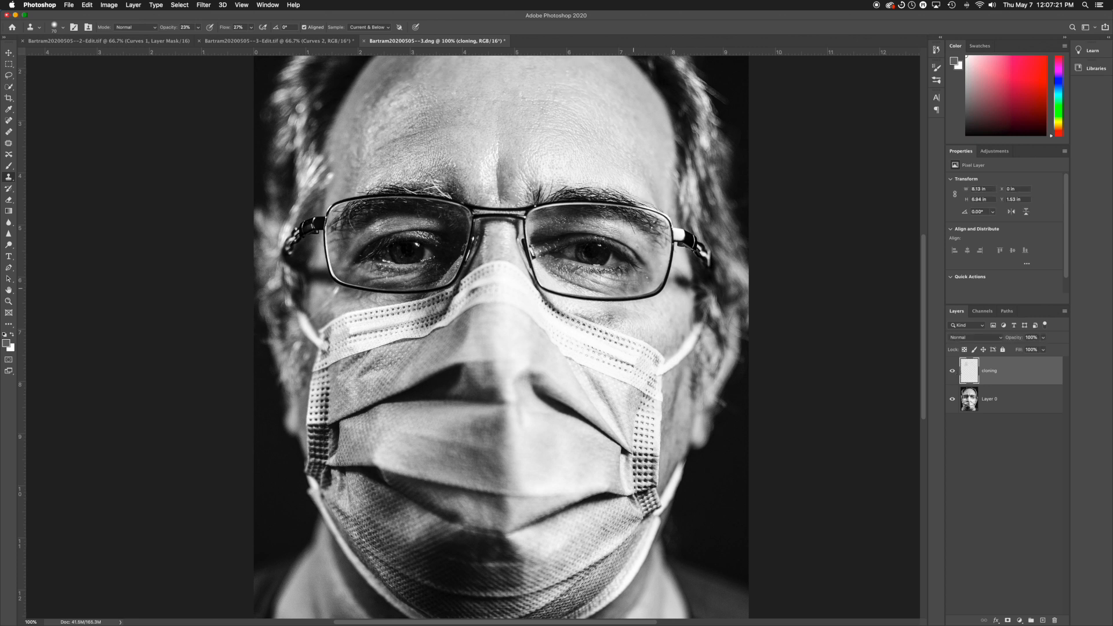
Raise the Clone Stamp opacity to 66% and clone out the light spot on the right lens beside the eye.
key("super+plus")
key("super+plus")
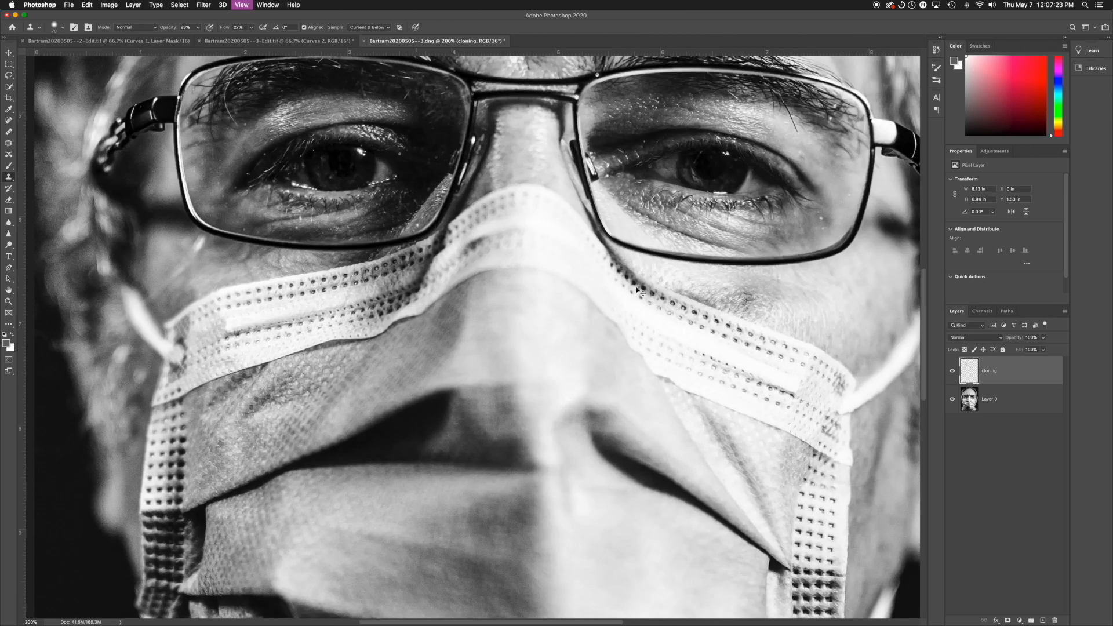
left_click_drag(637, 287, 305, 379)
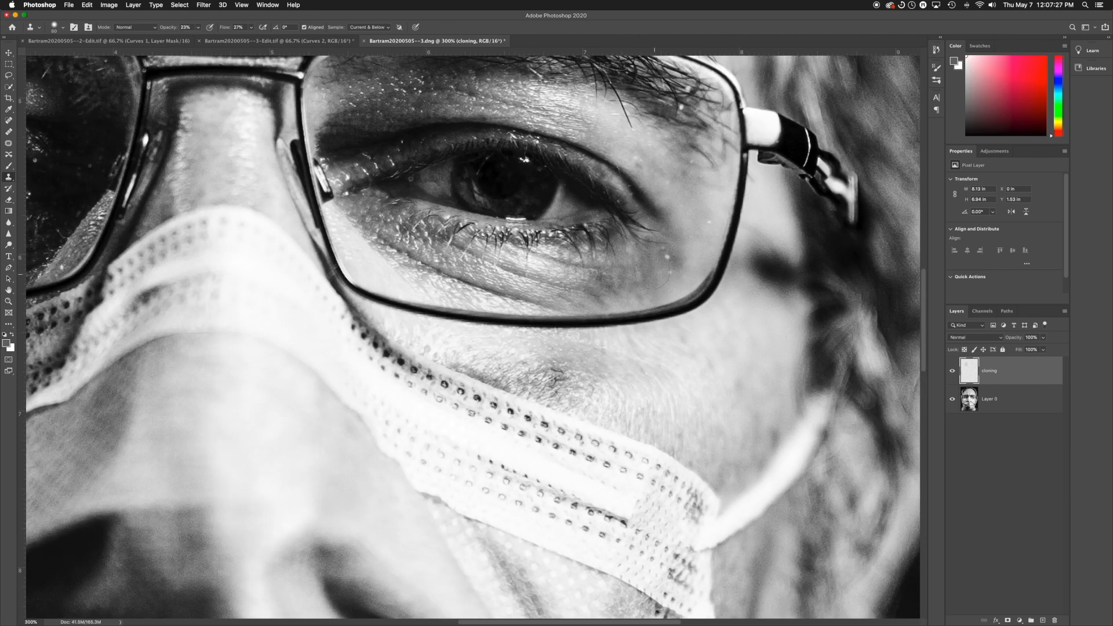
scroll(654, 273, "up", 3)
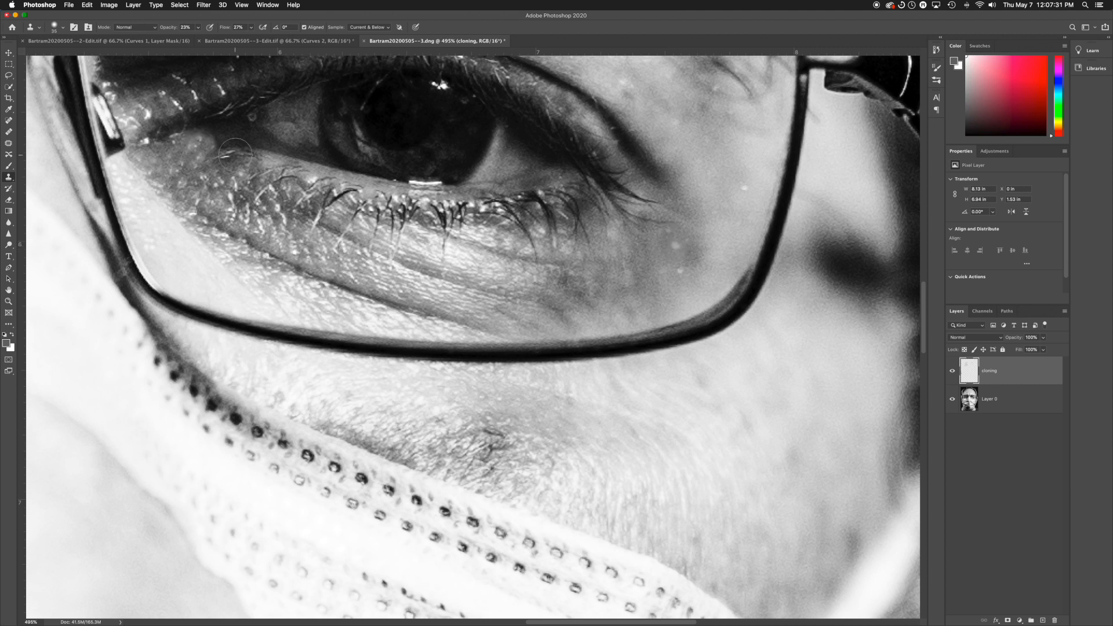
left_click_drag(196, 27, 221, 40)
left_click(695, 254, "alt")
left_click(680, 254)
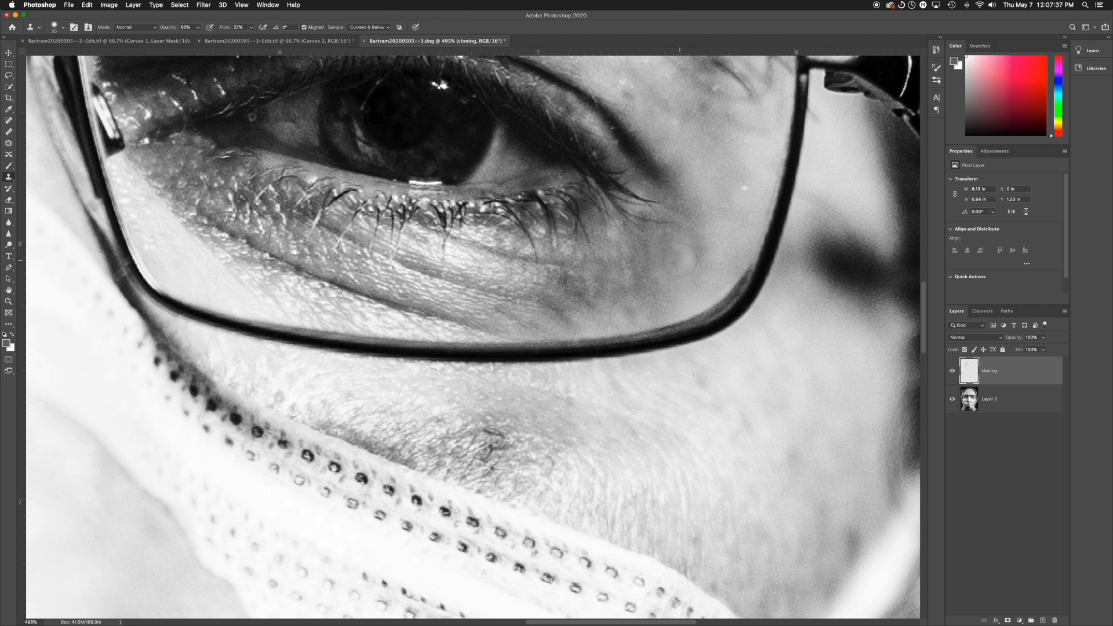
Examine the retouched forehead and eyebrows at 300% with the cloning layer hidden and shown.
key("super+minus")
key("super+minus")
key("super+minus")
key("super+minus")
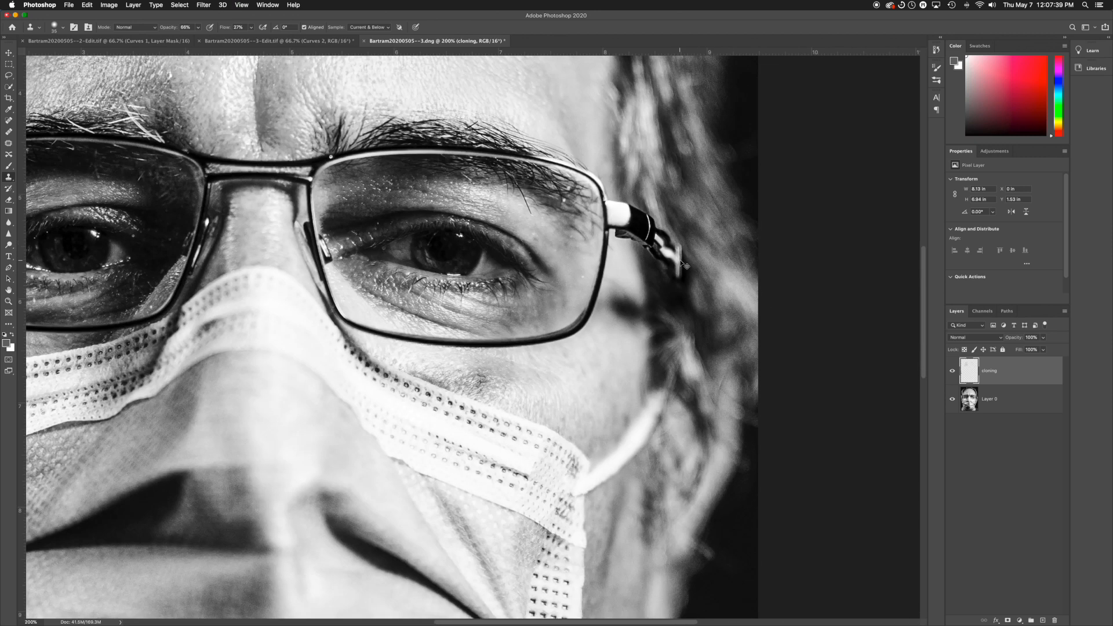
left_click_drag(466, 243, 531, 265)
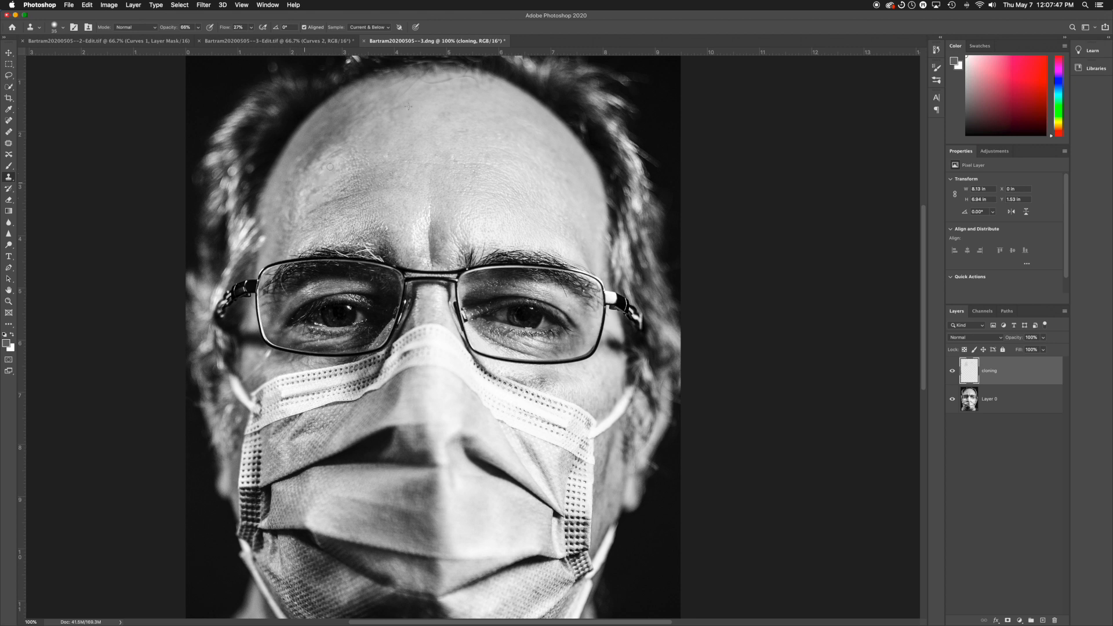
key("super+z")
key("super+plus")
key("super+plus")
left_click_drag(356, 223, 741, 435)
mouse_move(557, 298)
left_mouse_down()
mouse_move(458, 312)
mouse_move(459, 351)
left_mouse_up()
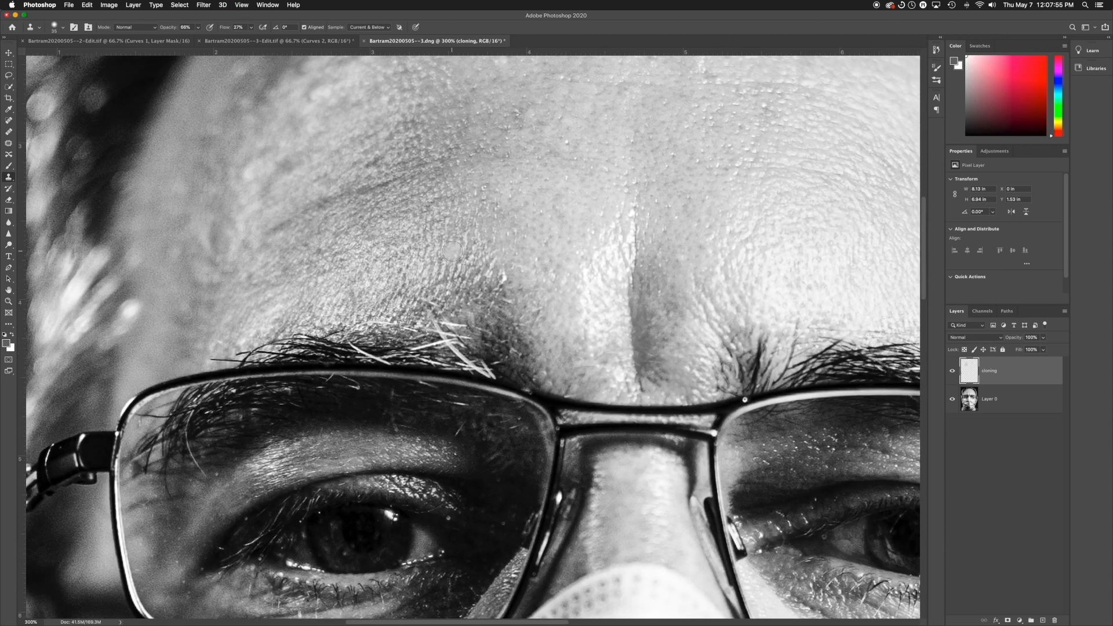
left_click(952, 374)
left_click(953, 374)
left_click(952, 375)
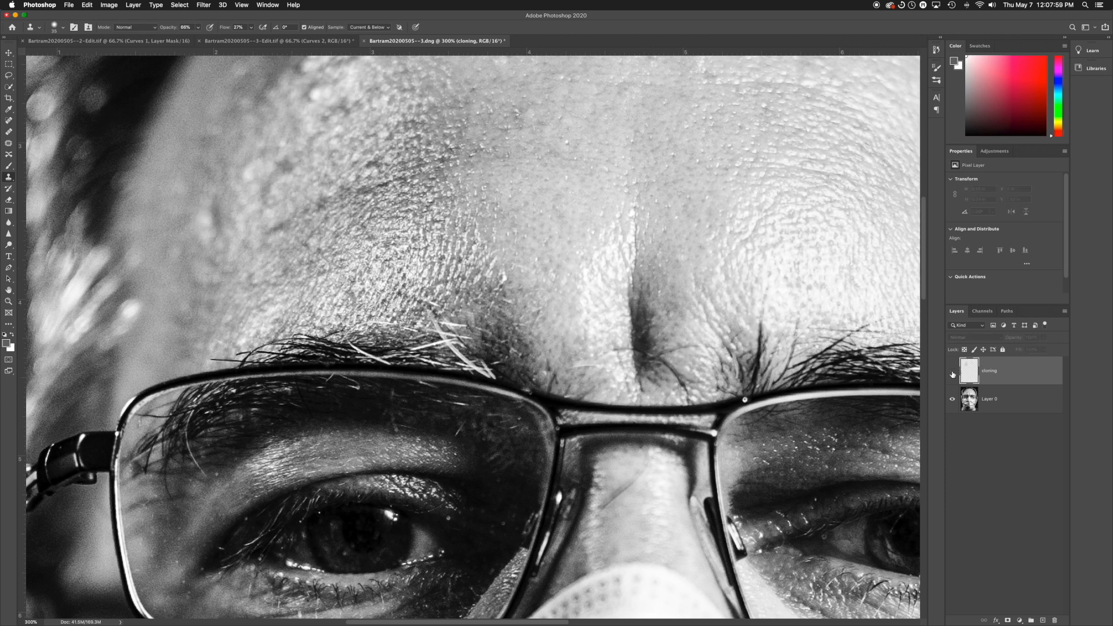
left_click(952, 374)
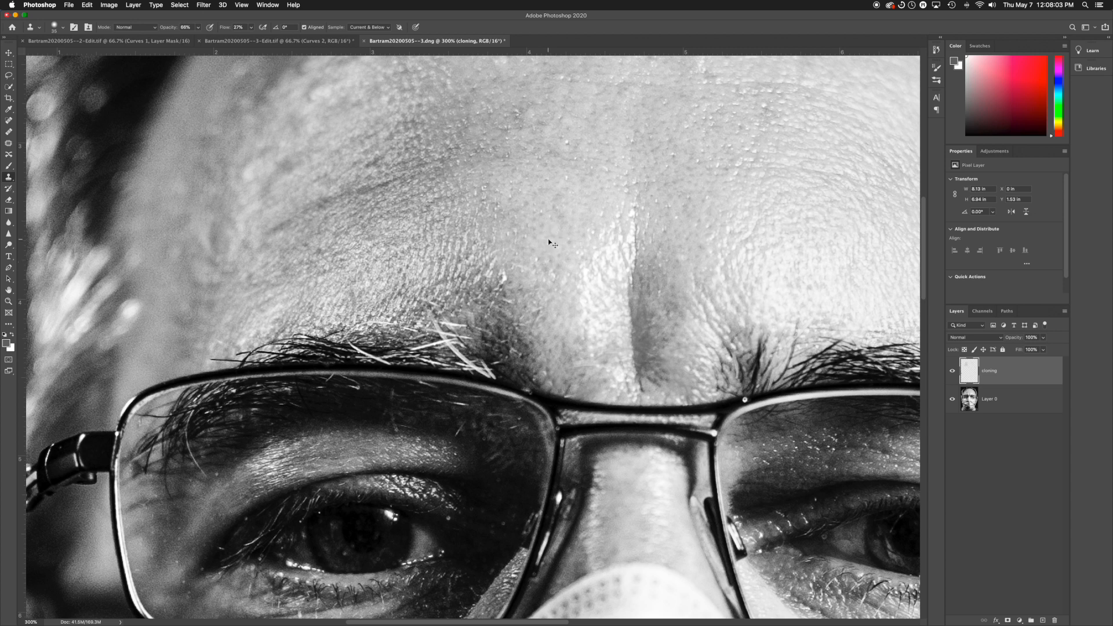
Enlarge the Clone Stamp brush to 90 px and lower its opacity to 19%.
key("super+minus")
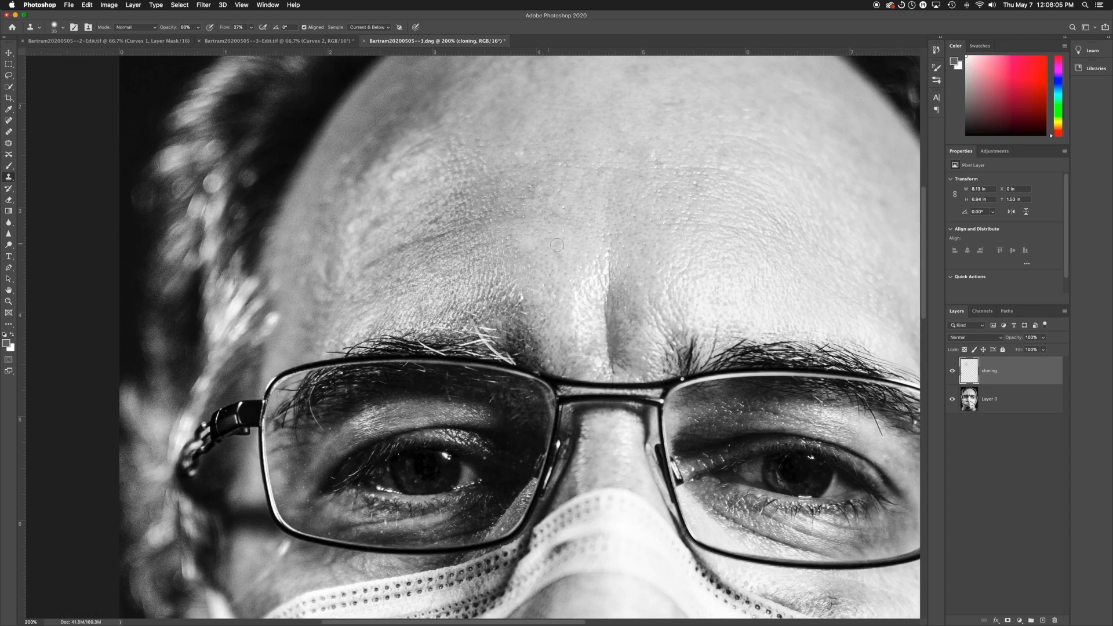
scroll(549, 240, "right", 5)
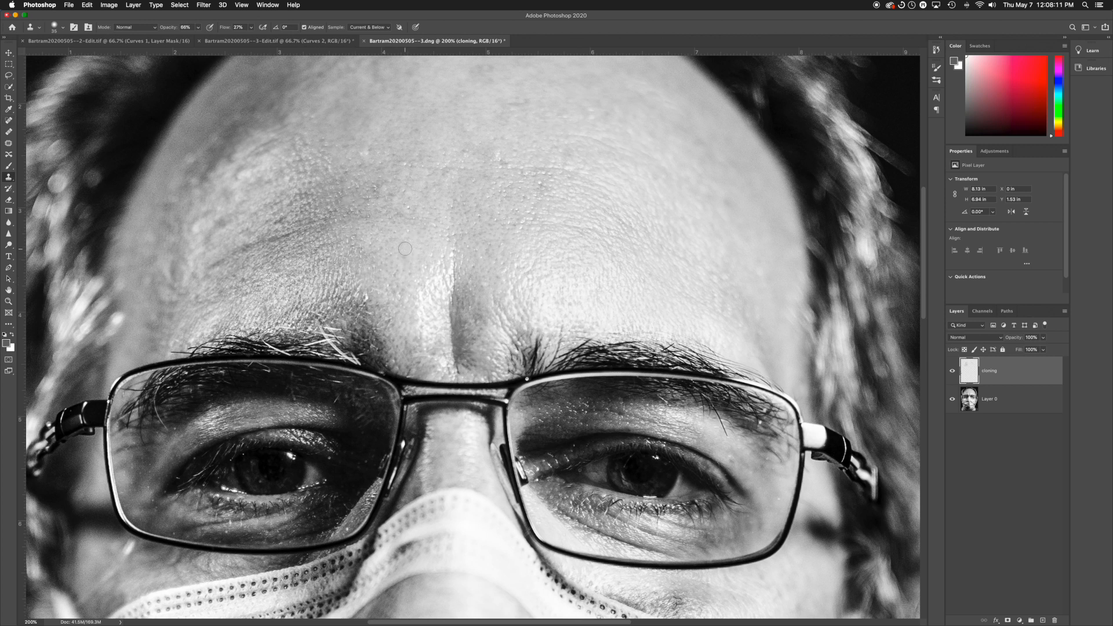
key("bracketright")
key("bracketright")
key("bracketright")
key("bracketright")
key("bracketright")
key("bracketright")
key("bracketright")
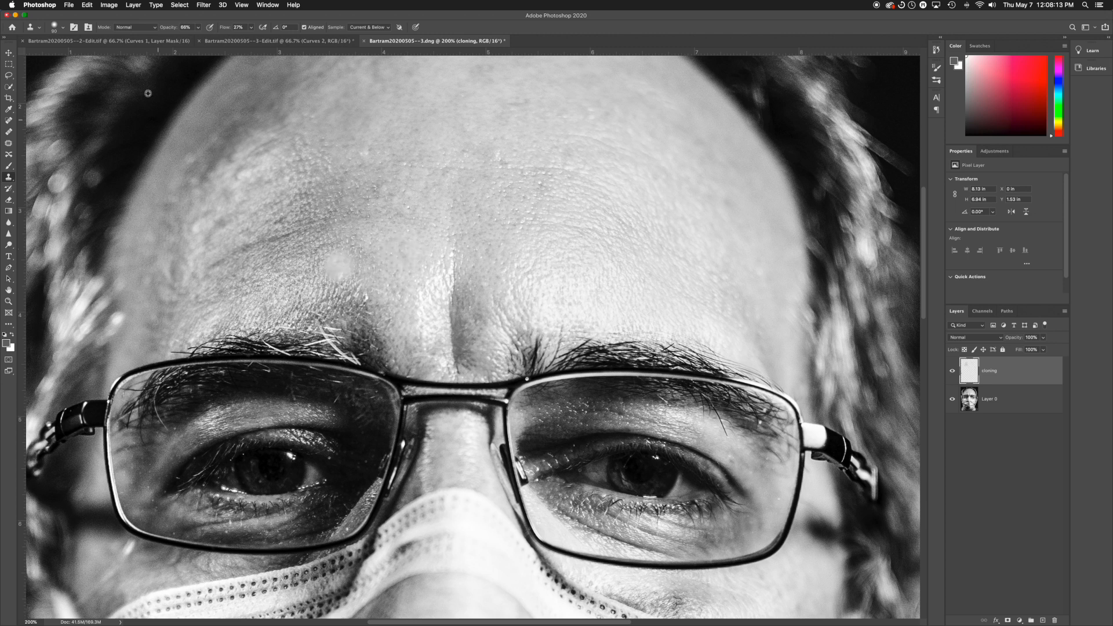
left_click(64, 29)
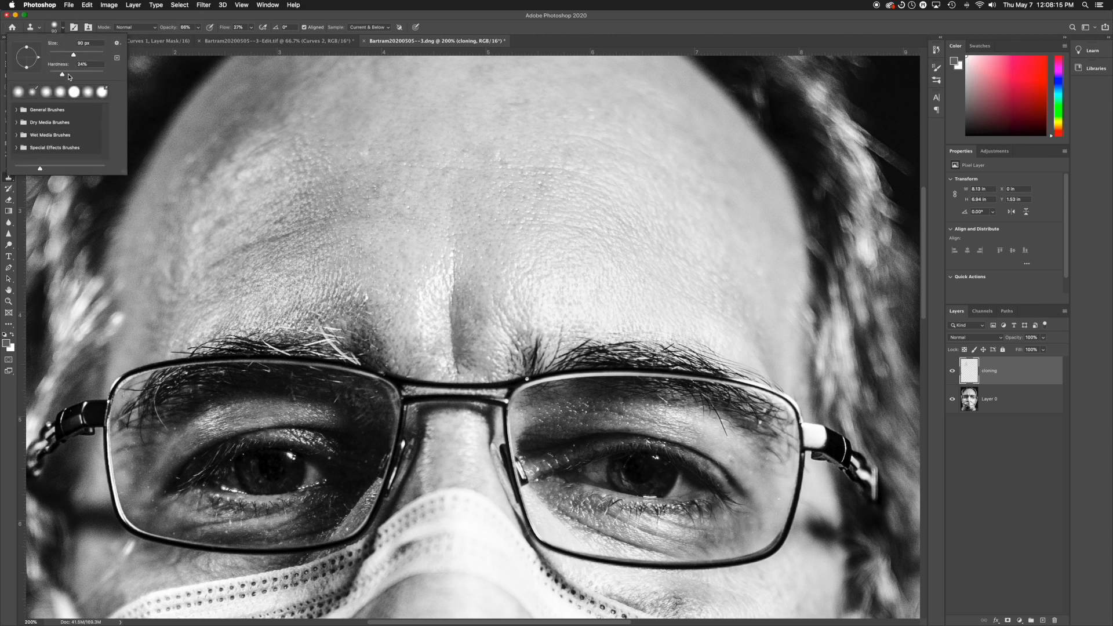
left_click(198, 27)
left_click_drag(196, 39, 179, 42)
left_click(279, 187)
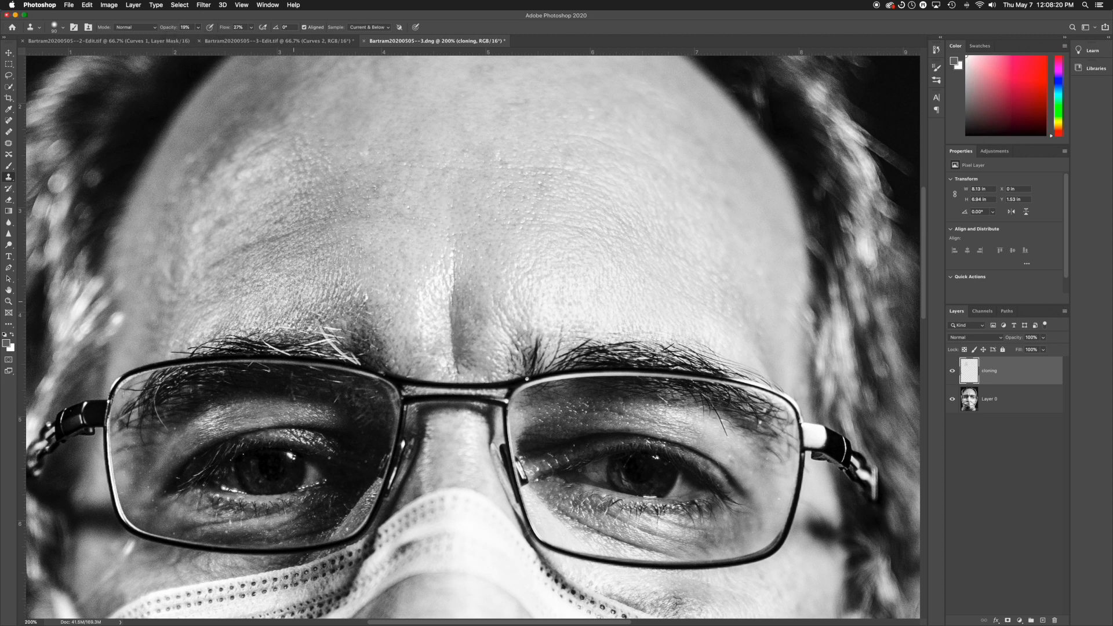
Soften the shiny forehead patches above both eyebrows and between them with low-opacity cloning.
left_click_drag(317, 315, 245, 275)
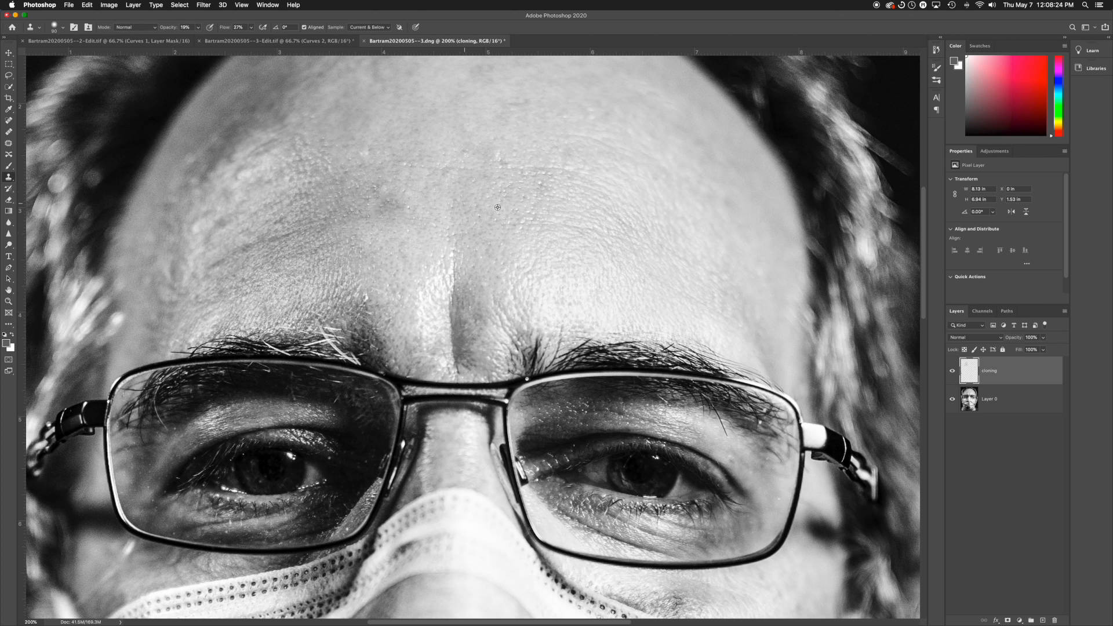
left_click_drag(440, 290, 501, 250)
key("super+minus")
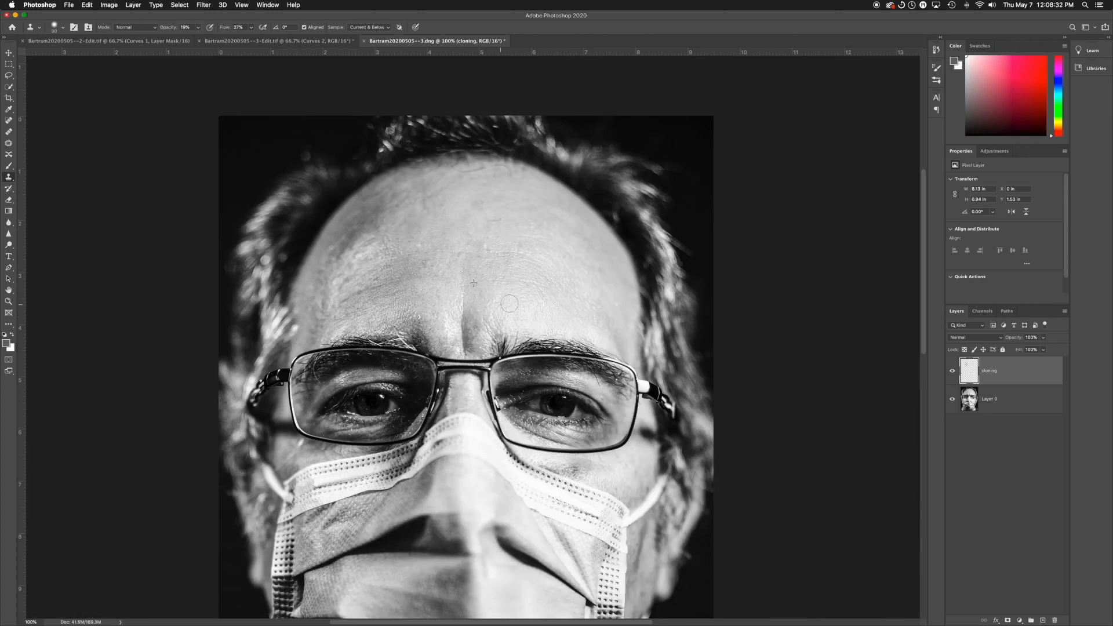
left_click(588, 312, "alt")
left_click_drag(588, 326, 608, 321)
left_click_drag(524, 338, 540, 332)
mouse_move(613, 494)
left_mouse_down()
mouse_move(603, 417)
mouse_move(575, 391)
left_mouse_up()
key("super+minus")
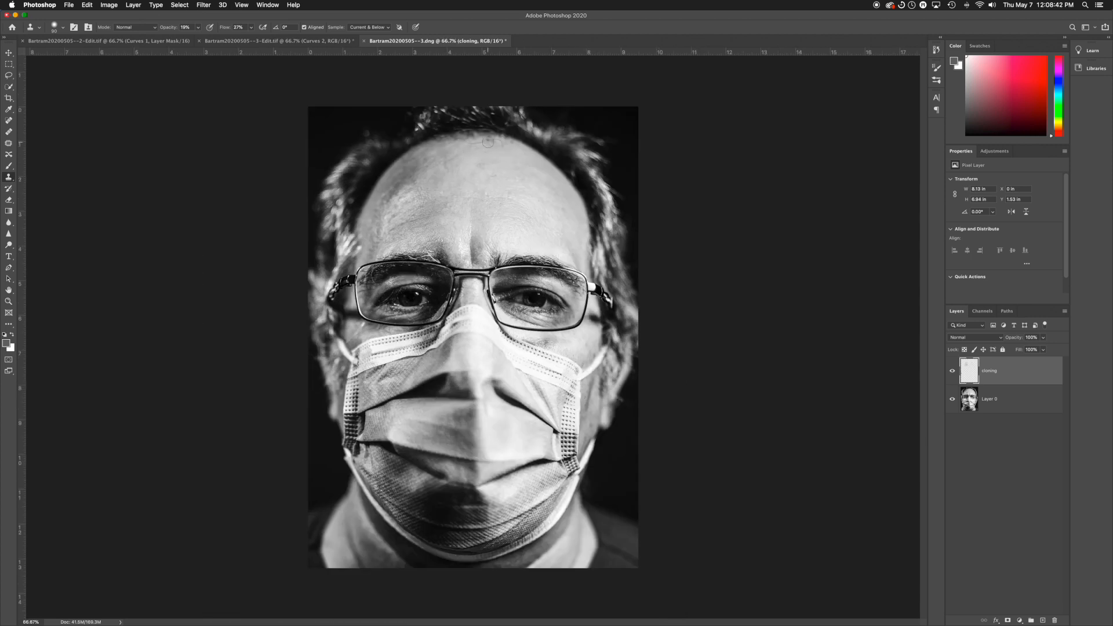
Clone clean skin over the stray hairs at the top of the forehead, just below the hairline.
key("super+plus")
key("super+plus")
key("super+plus")
mouse_move(488, 141)
left_mouse_down()
mouse_move(511, 282)
mouse_move(486, 433)
left_mouse_up()
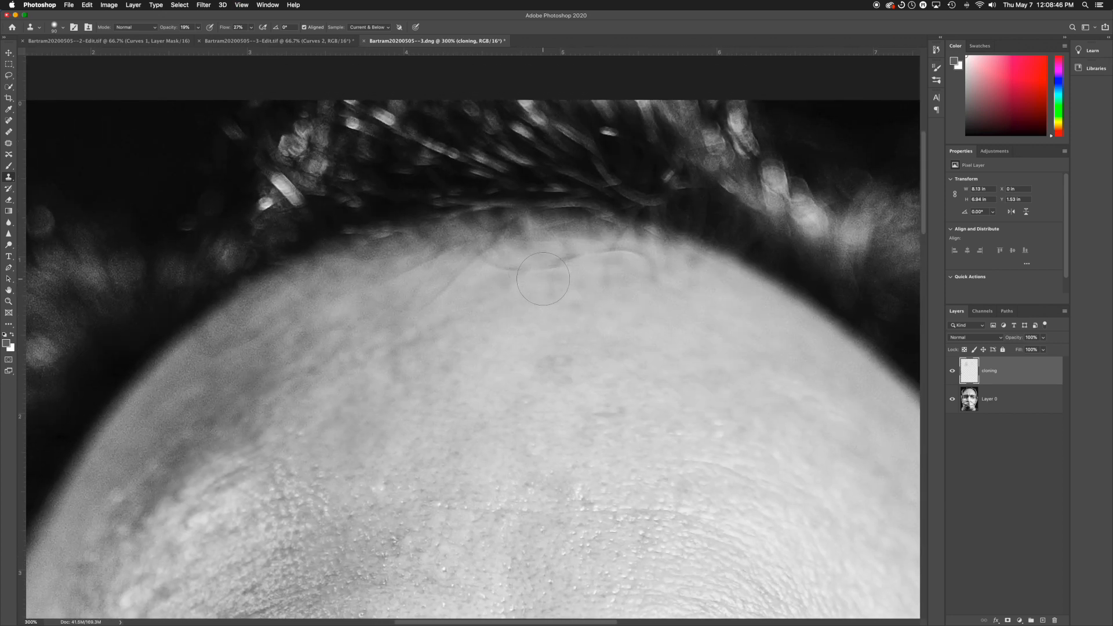
left_click(717, 288, "alt")
mouse_move(628, 266)
left_mouse_down()
mouse_move(587, 252)
mouse_move(281, 271)
mouse_move(293, 306)
left_mouse_up()
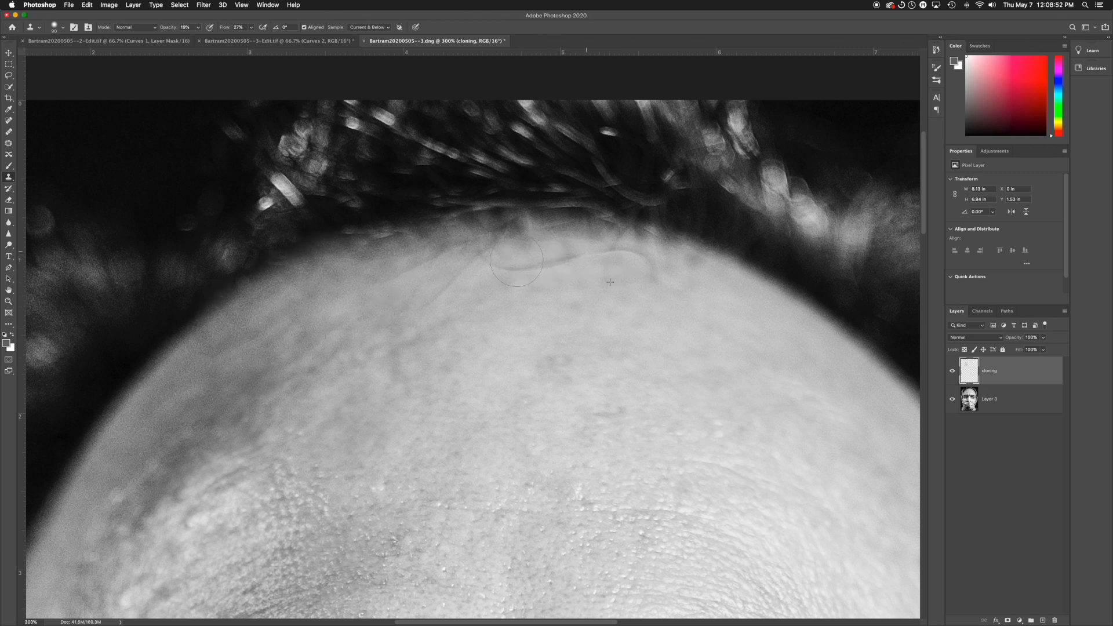
mouse_move(517, 260)
left_mouse_down()
mouse_move(649, 267)
mouse_move(526, 247)
mouse_move(383, 271)
mouse_move(555, 264)
mouse_move(558, 282)
mouse_move(532, 263)
mouse_move(581, 257)
mouse_move(631, 270)
mouse_move(505, 252)
mouse_move(558, 262)
mouse_move(532, 268)
left_mouse_up()
left_click(564, 286, "alt")
key("super+minus")
key("super+minus")
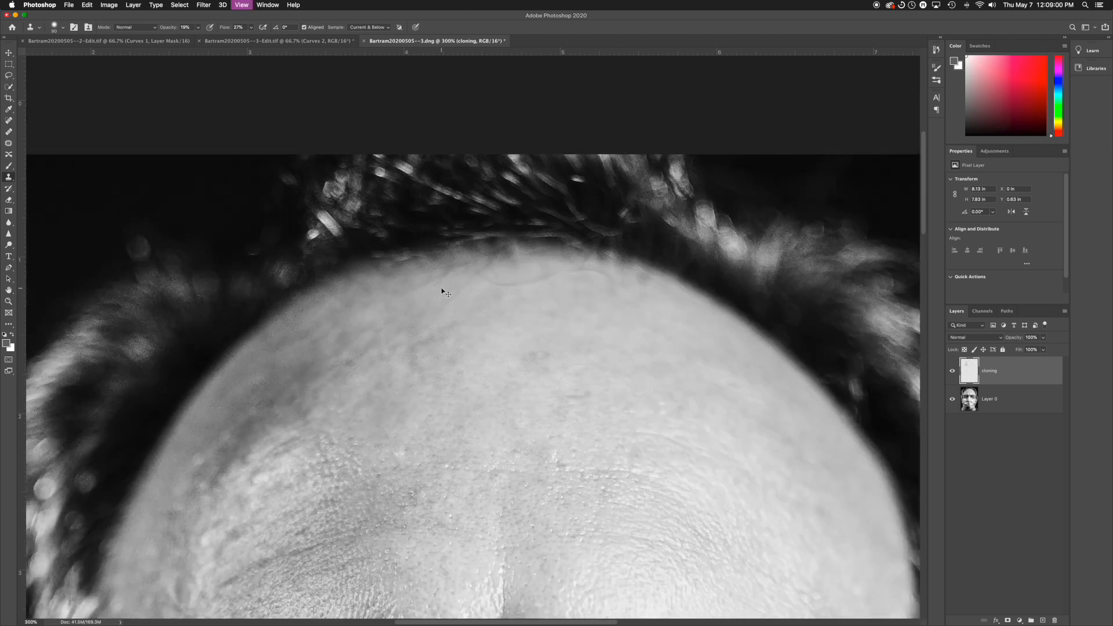
key("super+minus")
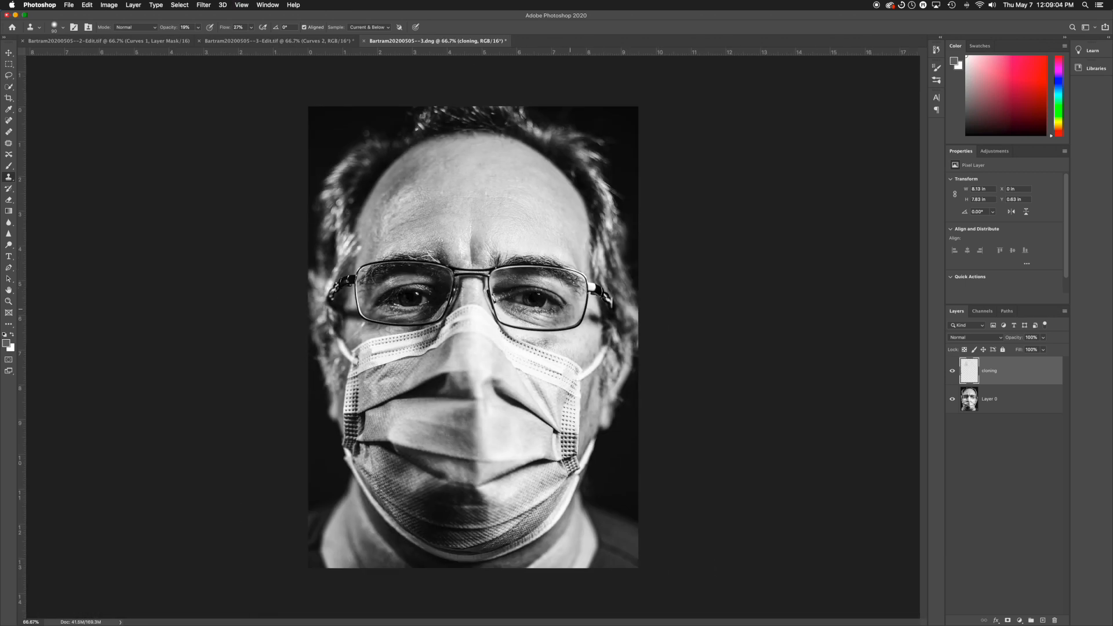
Duplicate Layer 0 and leave the copy selected beneath the cloning layer.
left_click(997, 405)
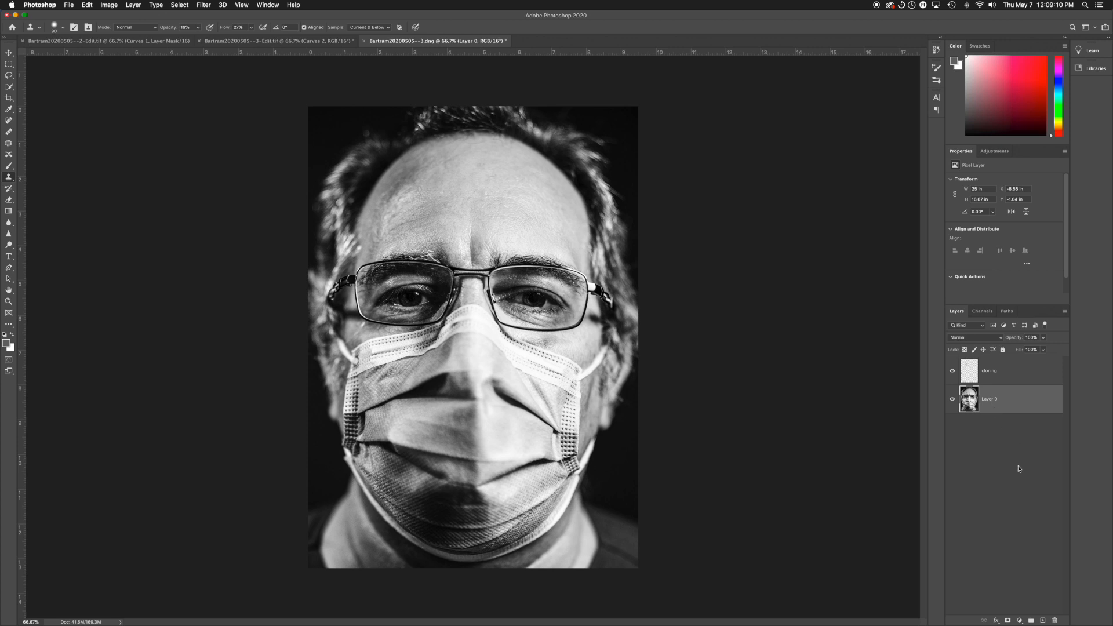
key("ctrl+j")
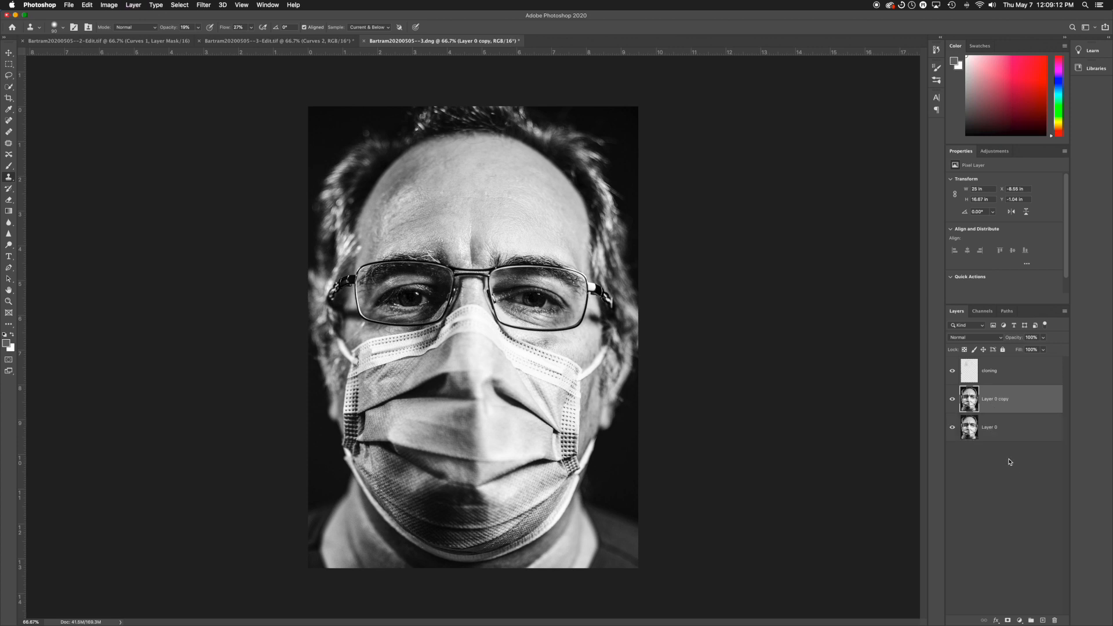
left_click(994, 418)
left_click(997, 400)
Add a Curves adjustment above the Layer 0 copy, raise its curve steeply to bring out the irises, and invert its mask to black.
left_click(994, 150)
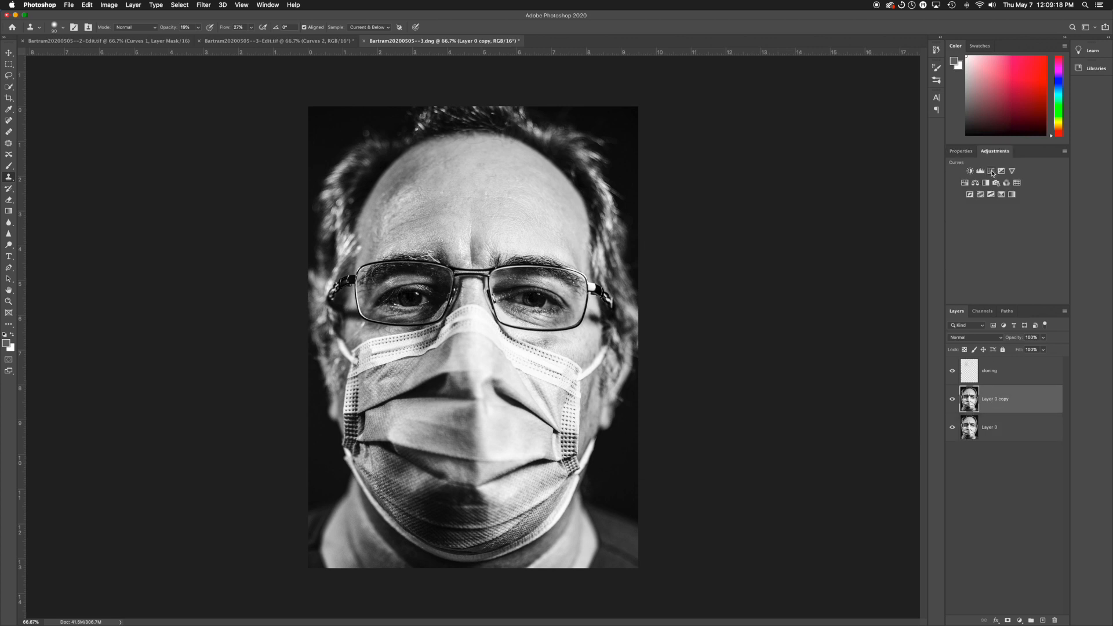
left_click(991, 171)
left_click_drag(1018, 237, 994, 234)
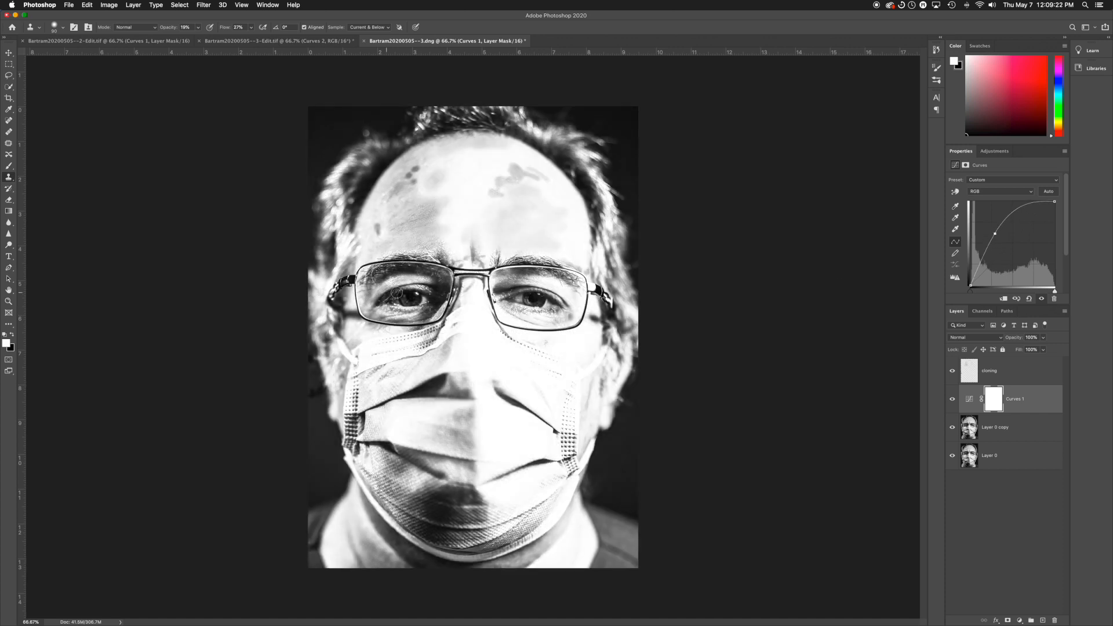
key("super+equal")
key("super+equal")
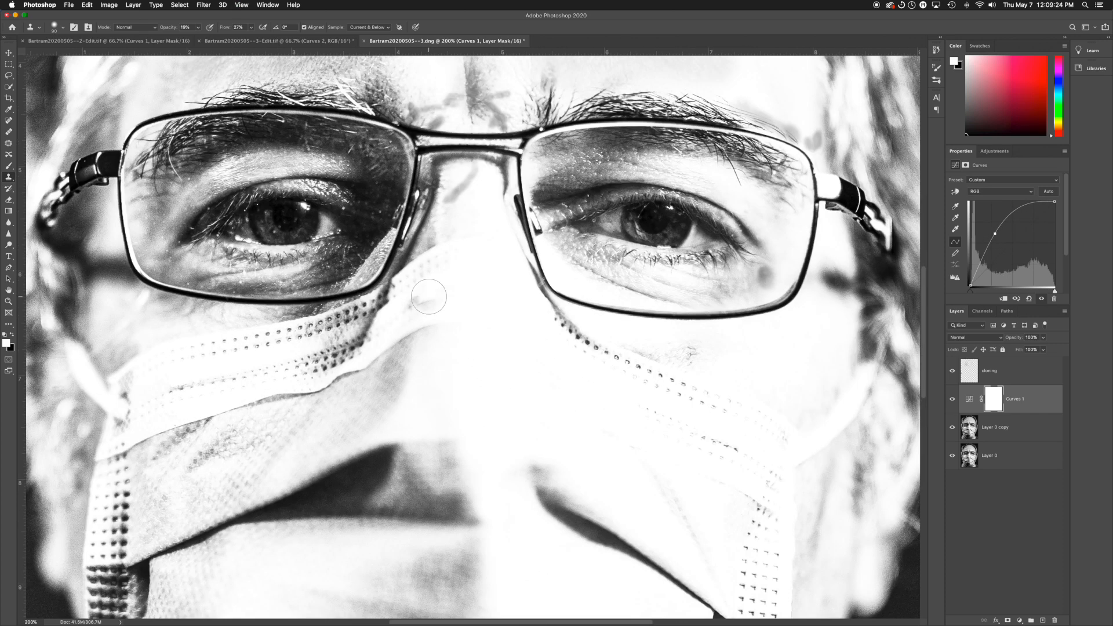
scroll(426, 296, "up", 3)
mouse_move(995, 234)
left_mouse_down()
mouse_move(963, 228)
mouse_move(979, 225)
left_mouse_up()
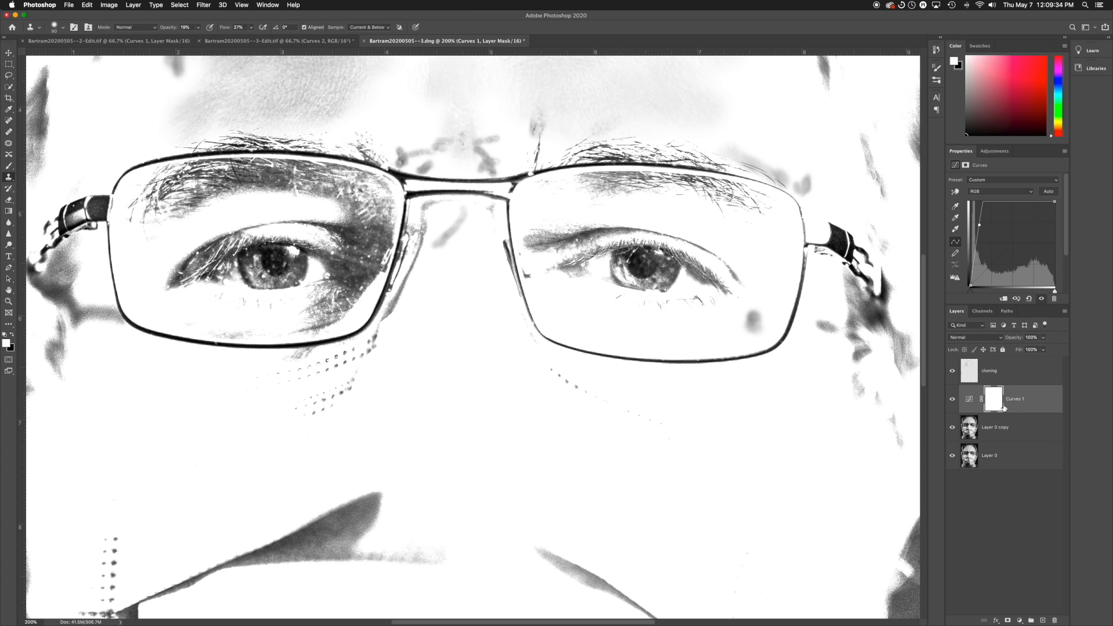
key("super+i")
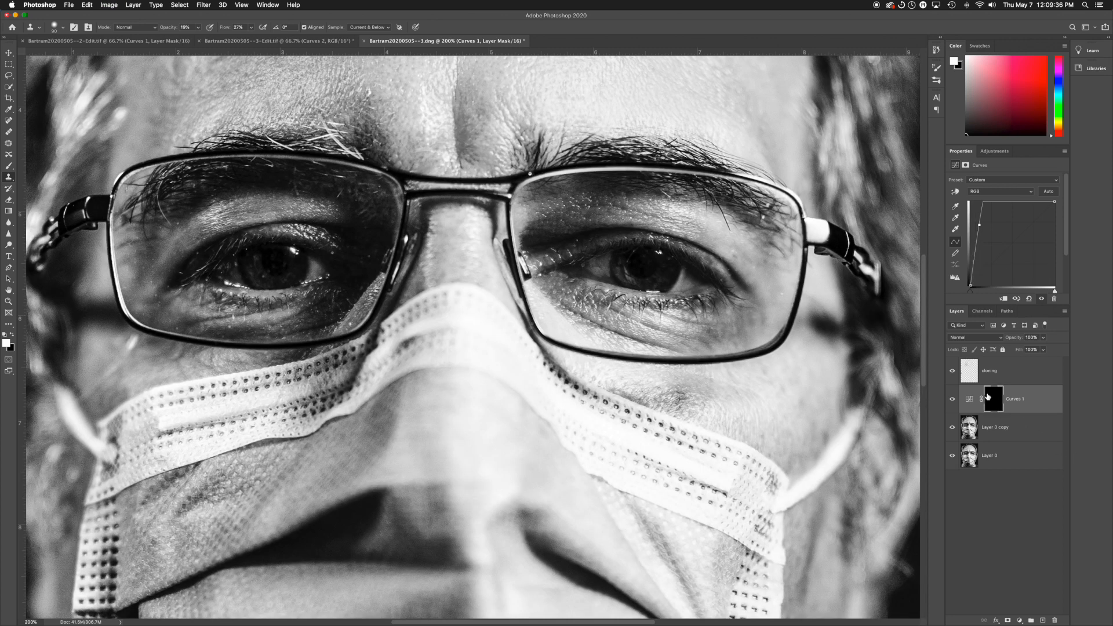
Paint white on the Curves mask over both irises with a smaller brush to brighten them.
key("b")
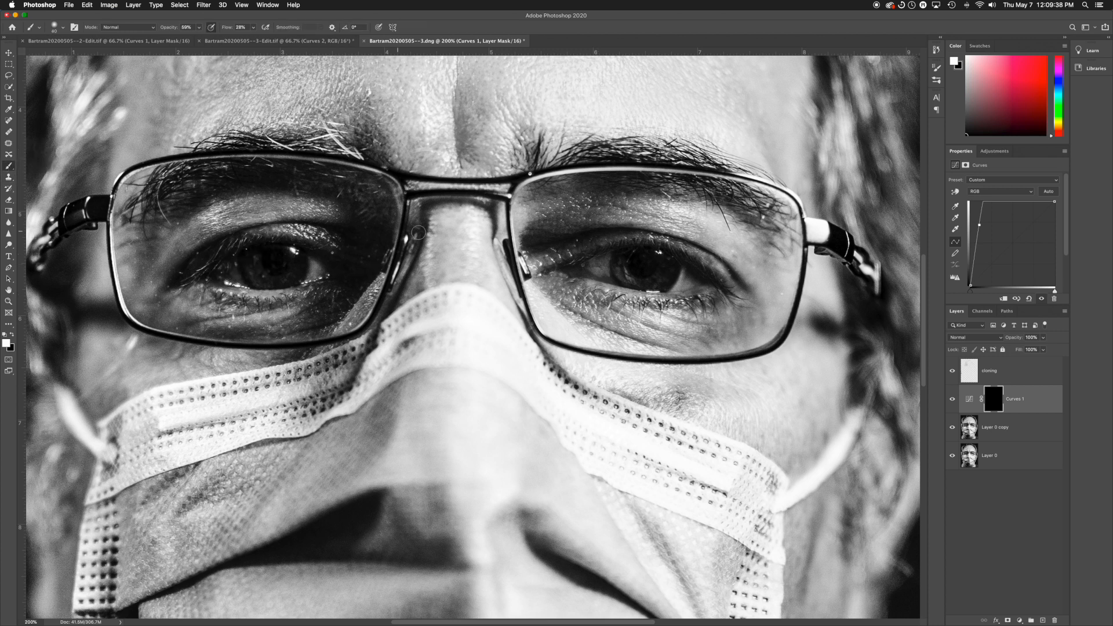
mouse_move(632, 272)
left_mouse_down()
mouse_move(616, 266)
mouse_move(649, 281)
mouse_move(670, 272)
mouse_move(649, 284)
mouse_move(622, 260)
mouse_move(627, 280)
mouse_move(671, 270)
mouse_move(618, 281)
left_mouse_up()
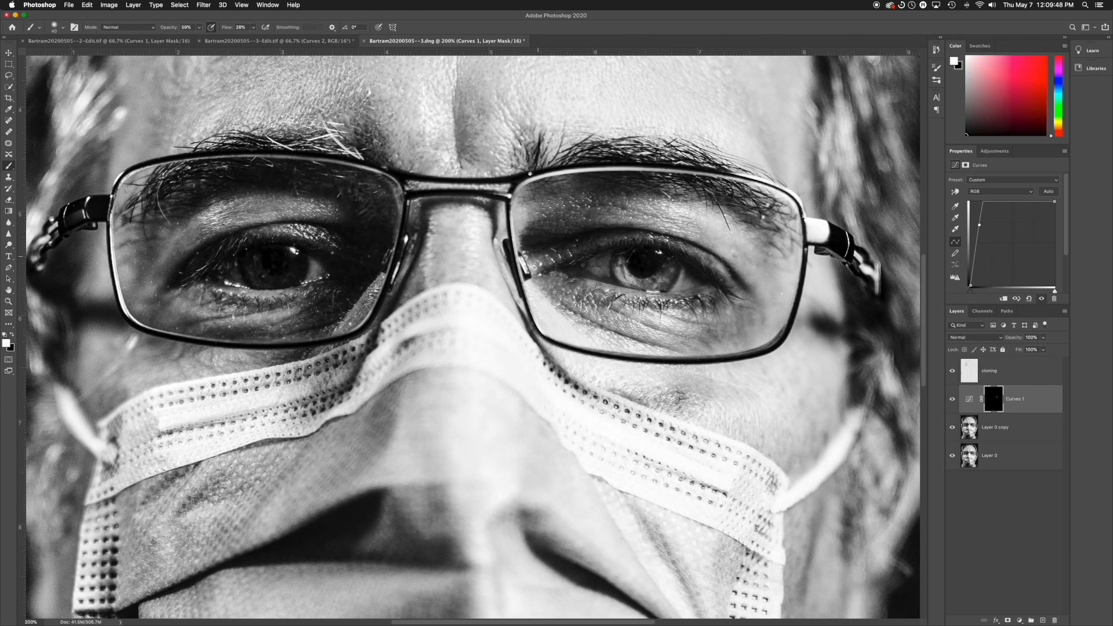
key("super+z")
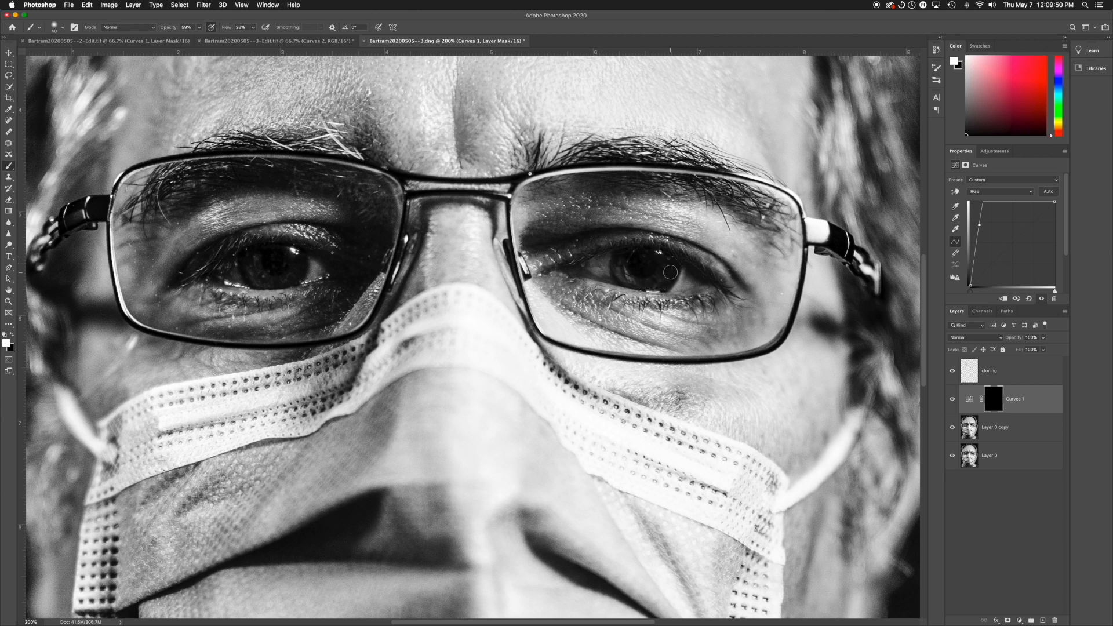
key("bracketleft")
key("bracketleft")
key("bracketleft")
scroll(670, 271, "right", 2)
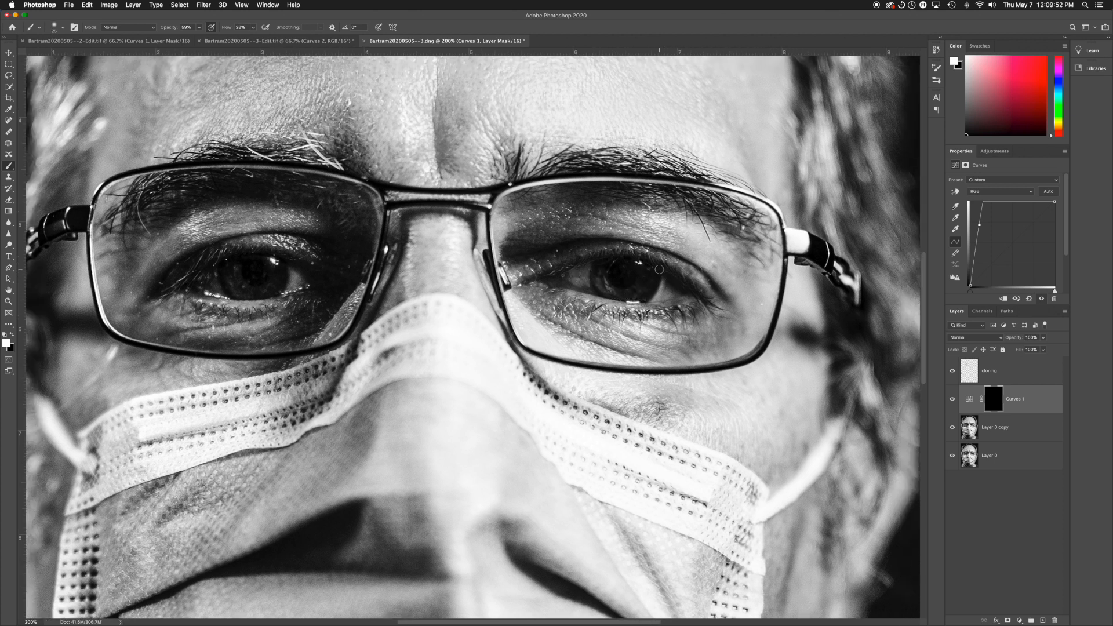
mouse_move(654, 278)
left_mouse_down()
mouse_move(642, 295)
mouse_move(610, 293)
mouse_move(598, 267)
mouse_move(596, 281)
mouse_move(634, 295)
mouse_move(653, 274)
mouse_move(644, 290)
left_mouse_up()
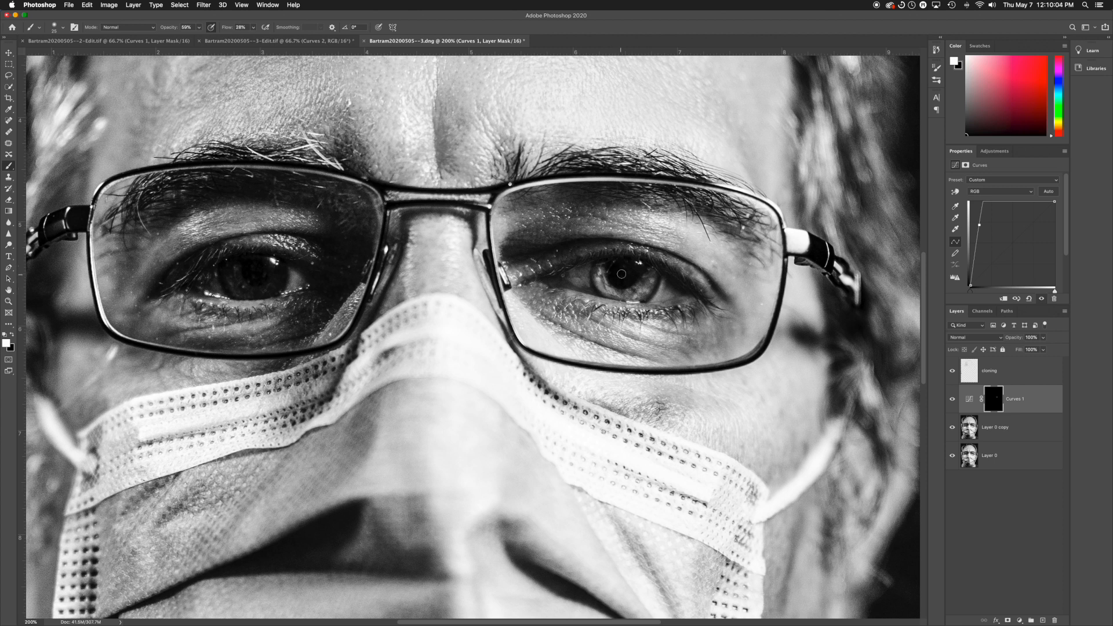
mouse_move(274, 279)
left_mouse_down()
mouse_move(243, 285)
mouse_move(239, 269)
mouse_move(256, 292)
mouse_move(273, 287)
mouse_move(279, 266)
mouse_move(264, 292)
mouse_move(237, 288)
mouse_move(229, 268)
mouse_move(222, 289)
mouse_move(219, 271)
mouse_move(229, 284)
mouse_move(234, 267)
mouse_move(250, 292)
mouse_move(279, 267)
left_mouse_up()
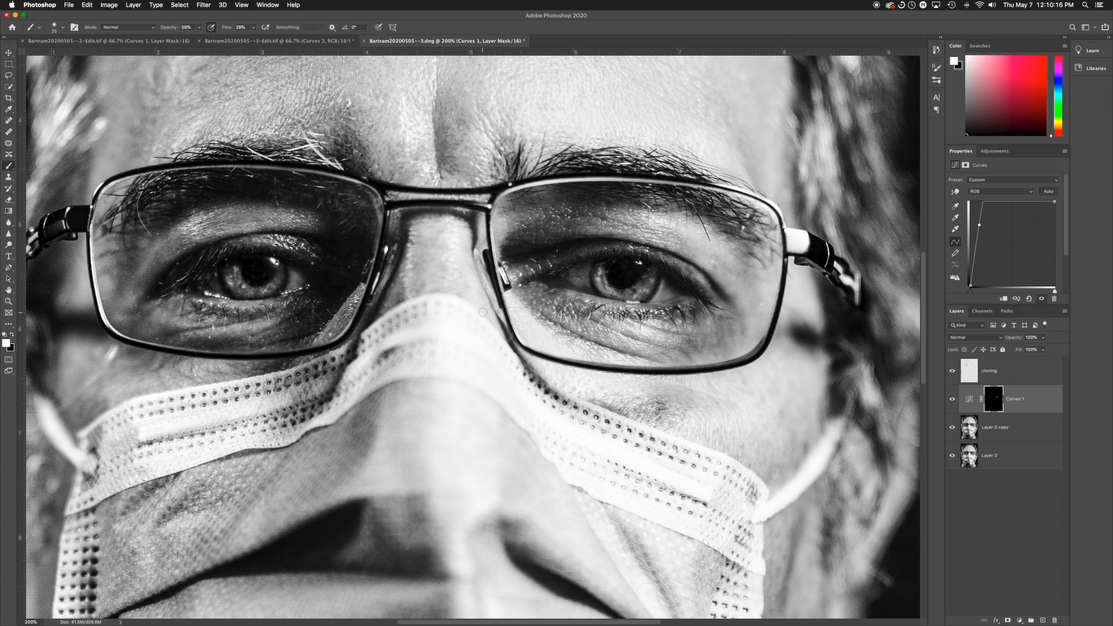
Try a lower opacity for the Curves layer and return it to 100%.
key("super+minus")
key("super+minus")
key("super+minus")
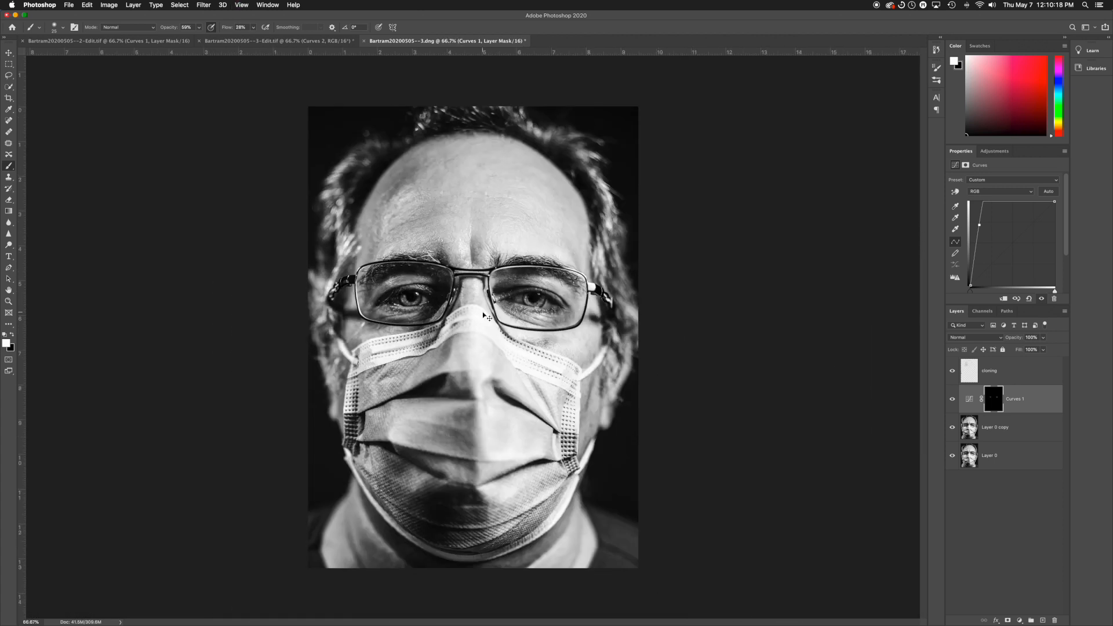
key("super+plus")
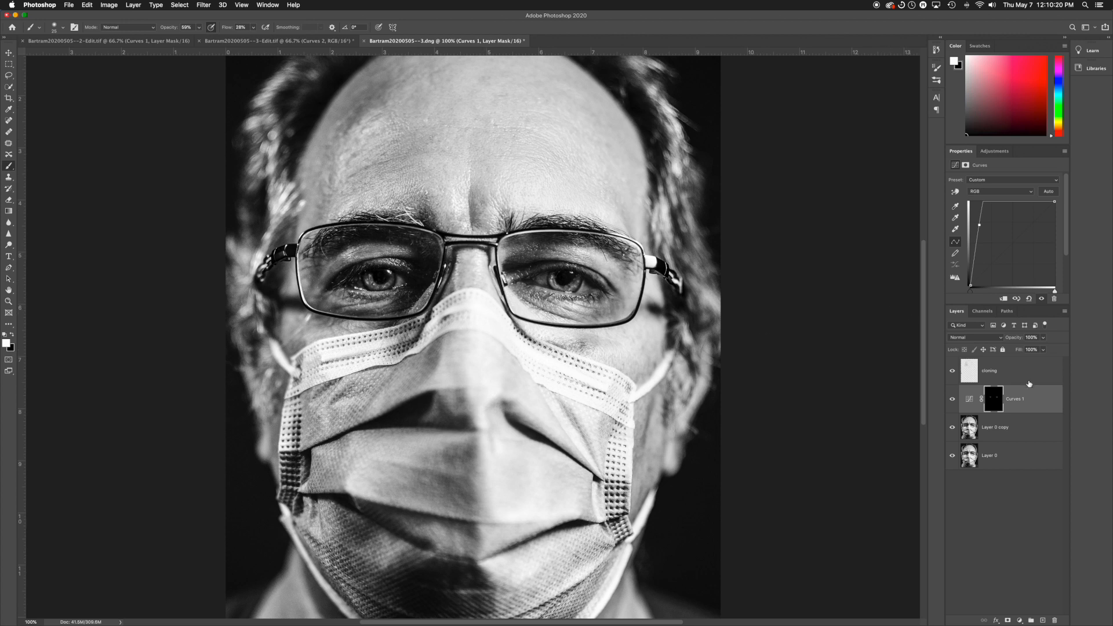
left_click(1043, 338)
left_click_drag(1043, 349, 995, 352)
left_click_drag(993, 351, 1049, 348)
Lower the point on the eye Curves adjustment to make the iris brightening more subtle.
mouse_move(979, 228)
left_mouse_down()
mouse_move(993, 262)
mouse_move(982, 245)
left_mouse_up()
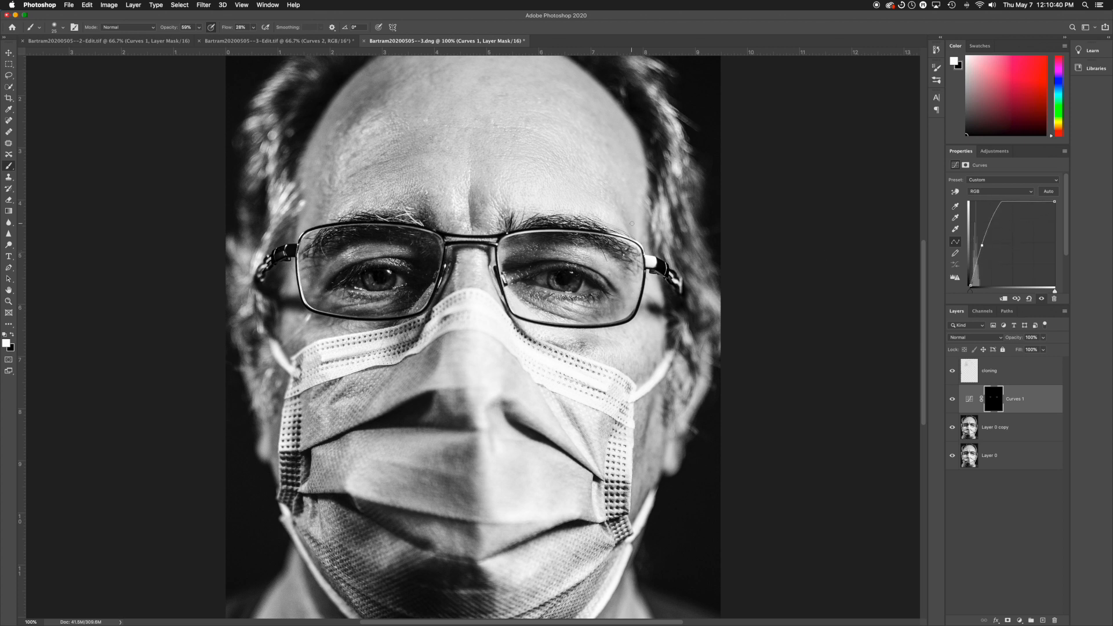
key("super+minus")
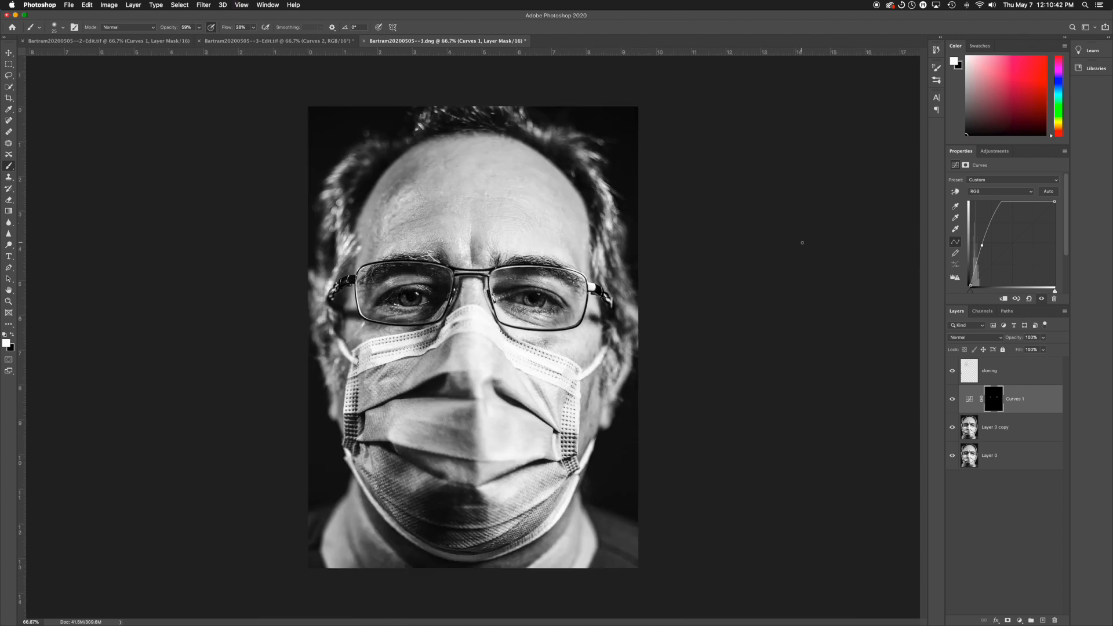
left_click_drag(982, 245, 980, 244)
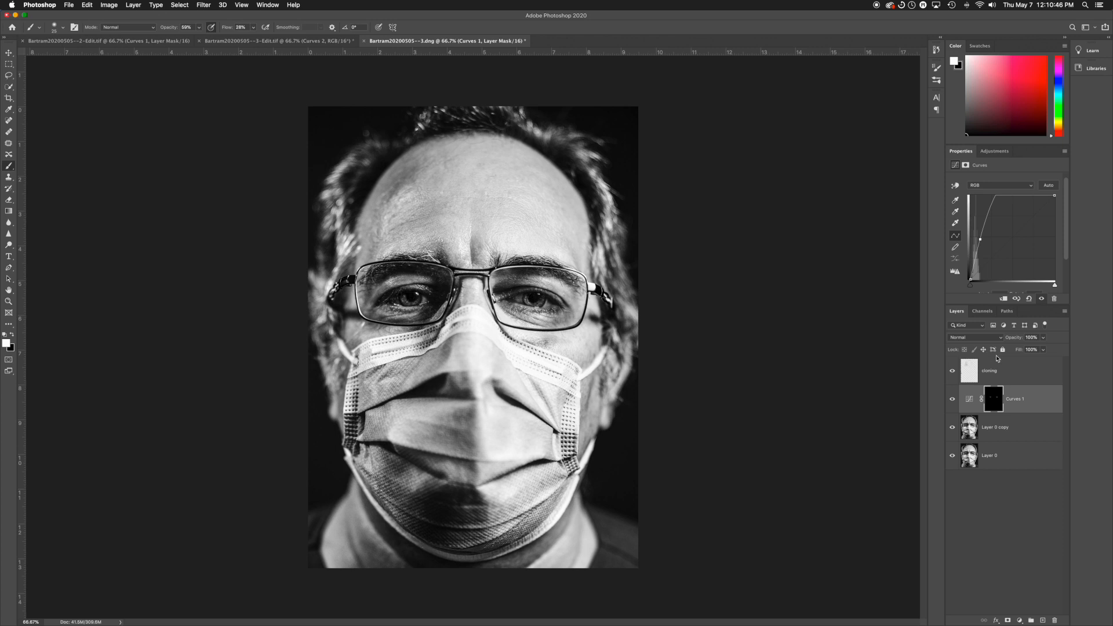
left_click_drag(979, 238, 981, 241)
Save the retouched portrait as a TIFF file.
left_click(68, 5)
left_click(68, 5)
left_click(68, 6)
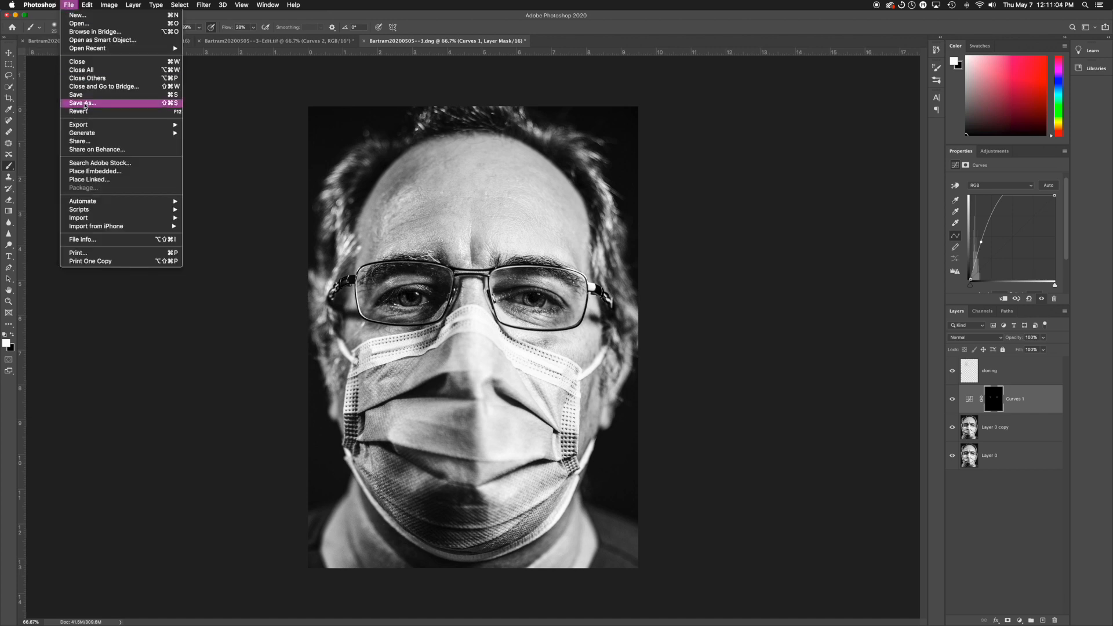
left_click(84, 103)
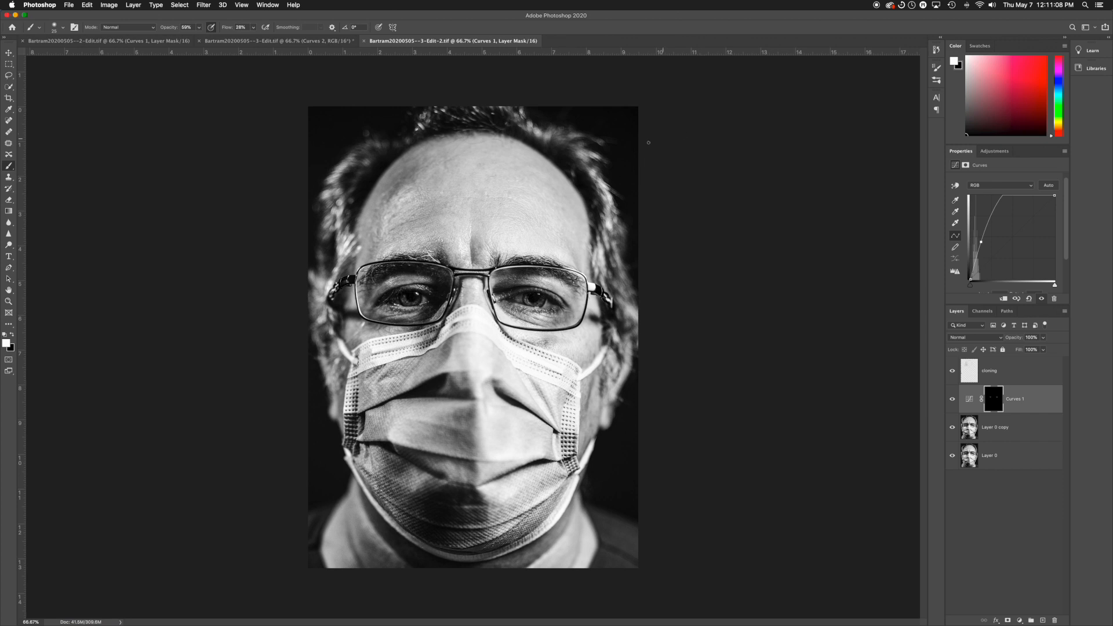
Switch to Lightroom Classic and compare the newly saved portrait with its earlier edited version.
key("super+Tab")
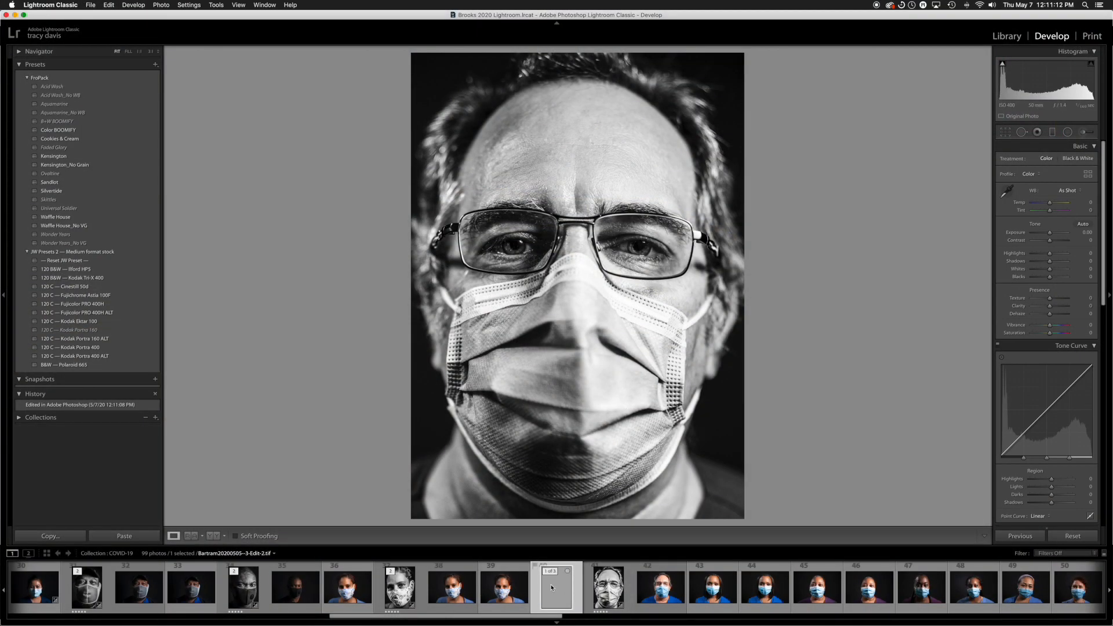
left_click(609, 592)
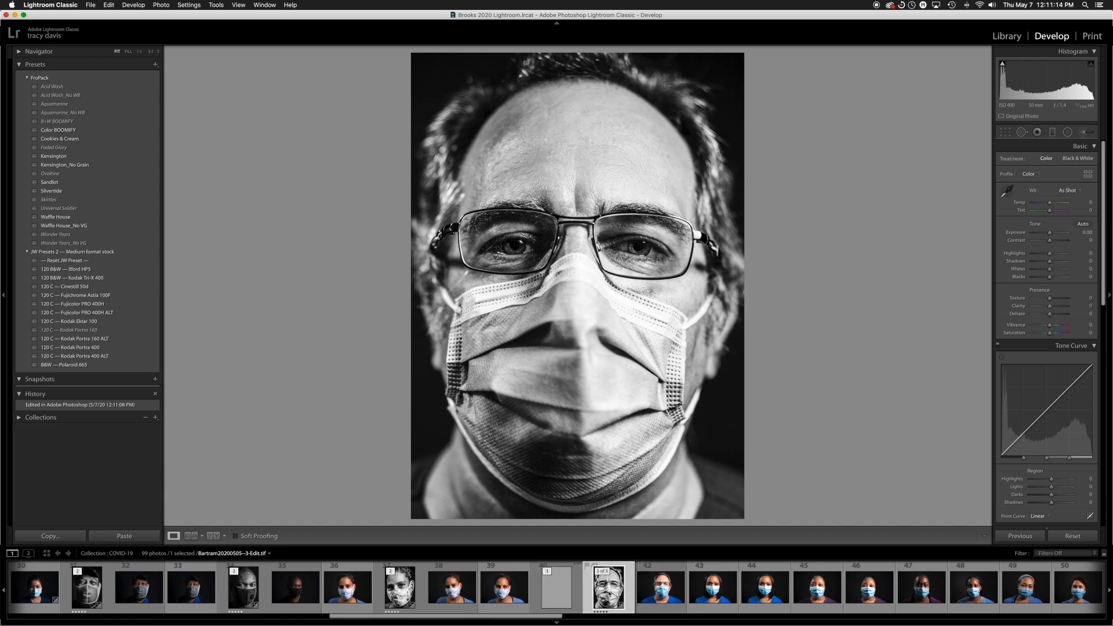
left_click(562, 593)
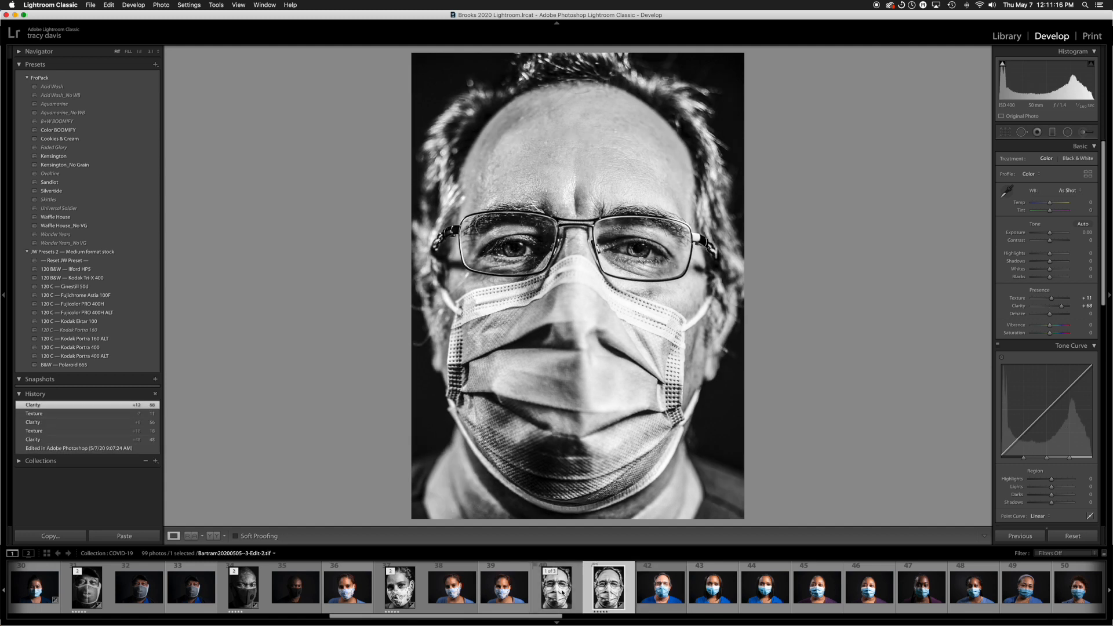
Select the newly saved portrait and set its Clarity to +62, after trying other Clarity amounts and Texture at +100.
left_click(564, 592)
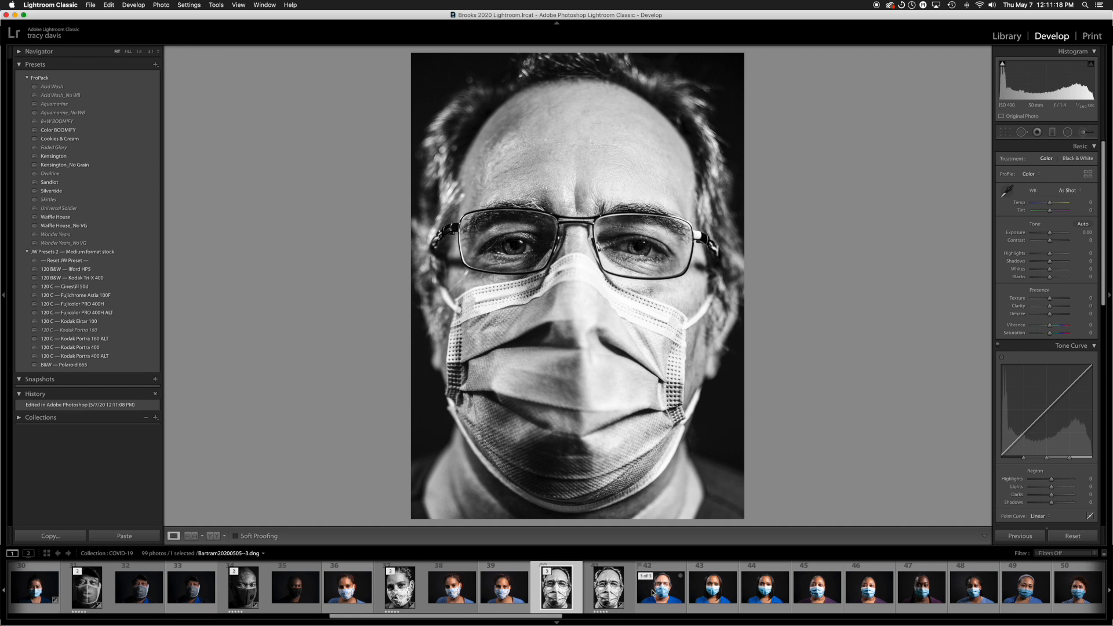
left_click(653, 592)
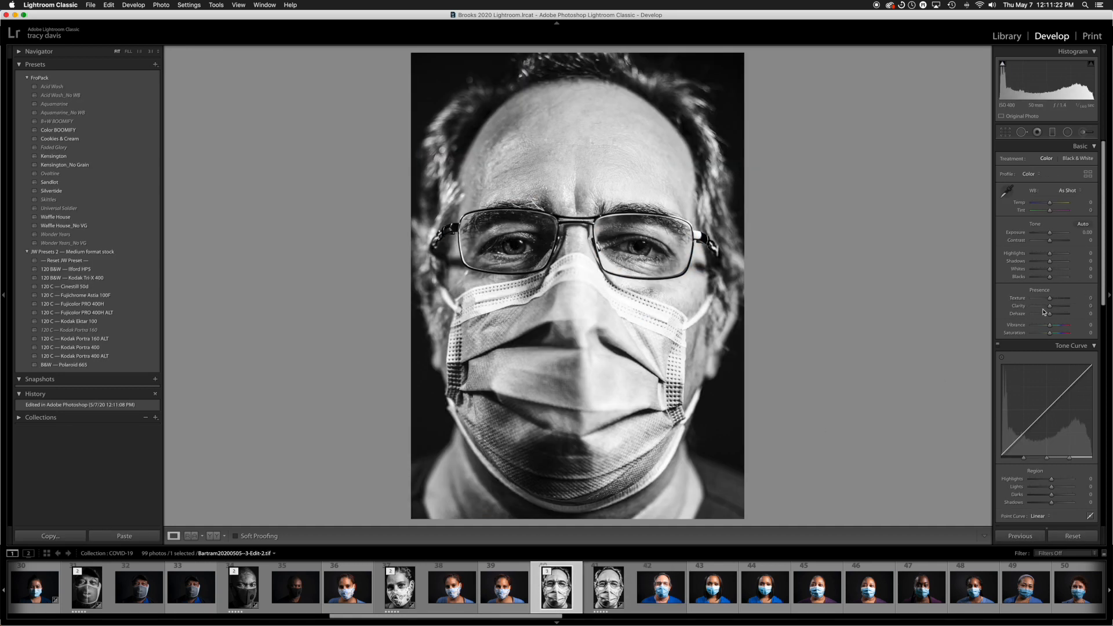
mouse_move(1050, 307)
left_mouse_down()
mouse_move(1067, 307)
mouse_move(1050, 310)
left_mouse_up()
left_click_drag(1051, 310, 1061, 311)
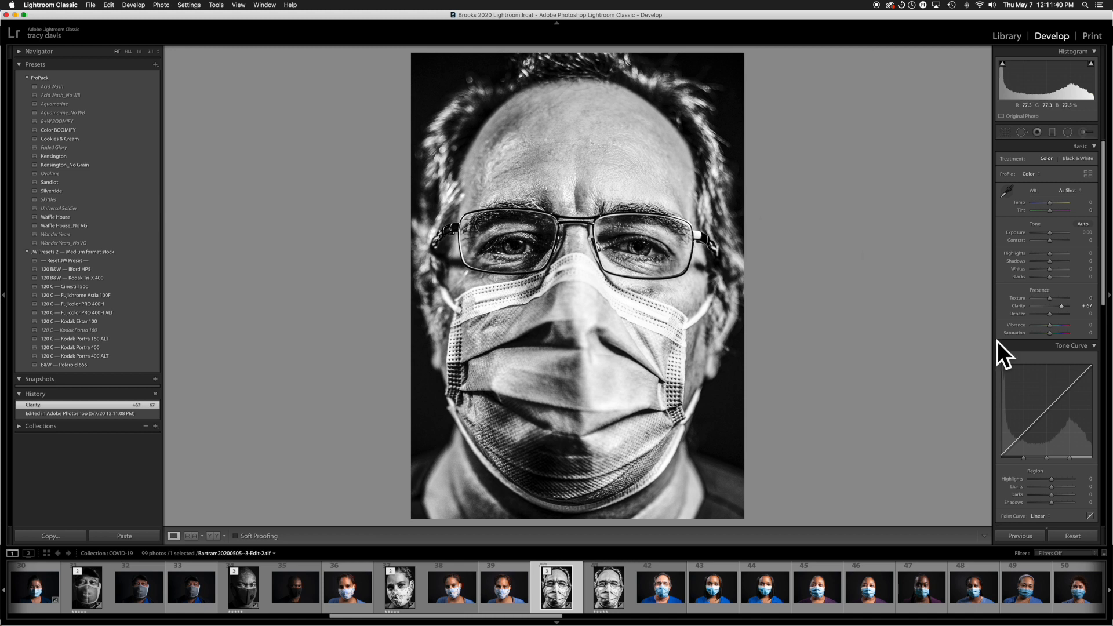
left_click_drag(1061, 307, 1057, 313)
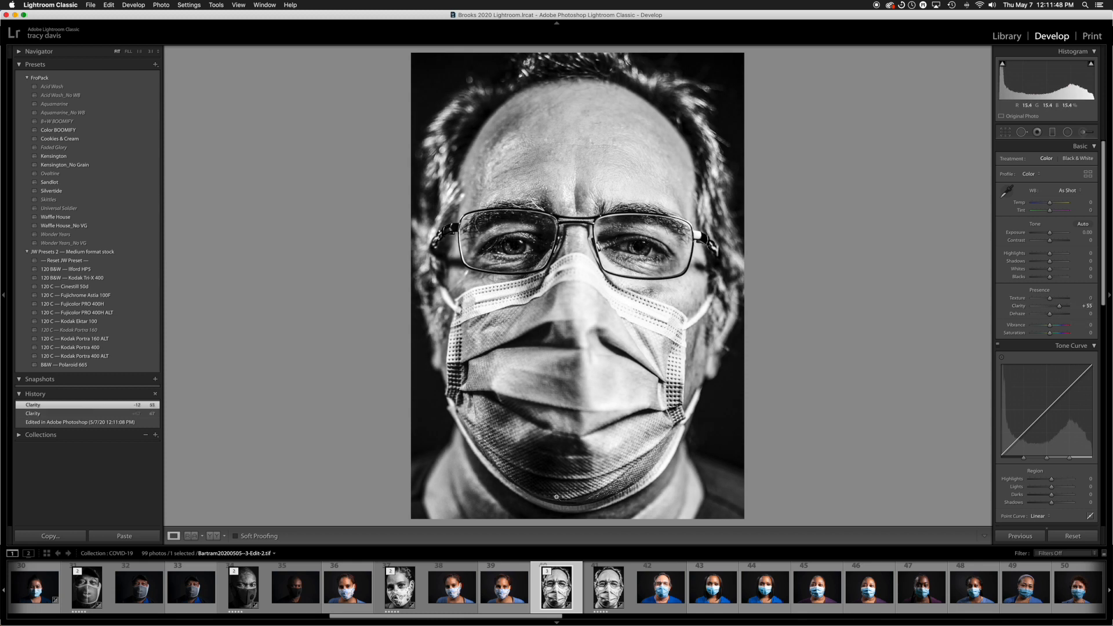
left_click_drag(1059, 310, 1093, 303)
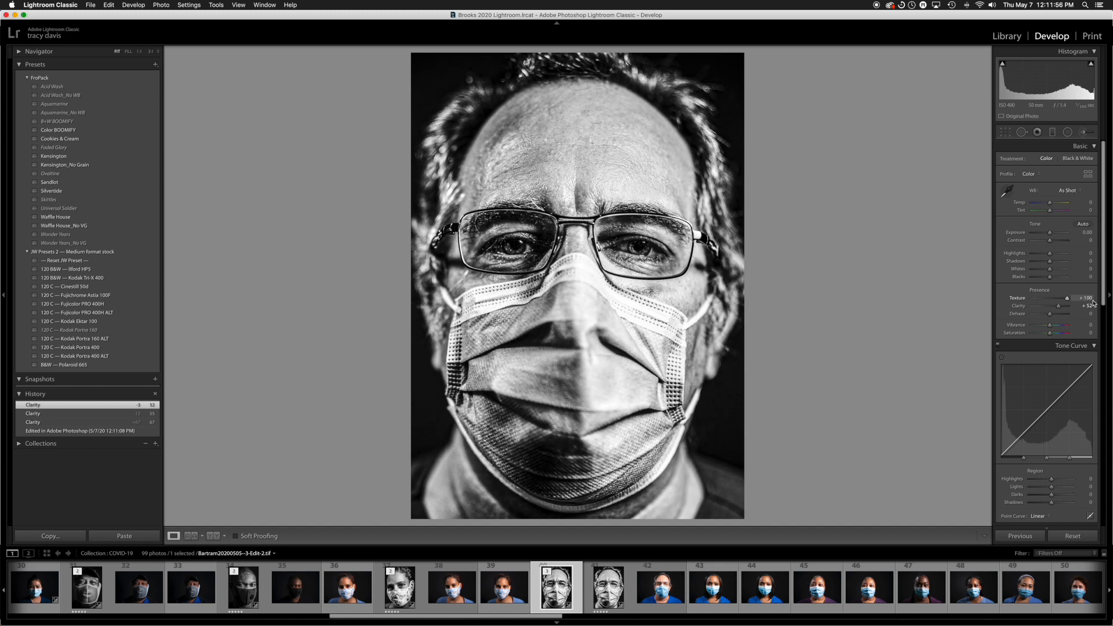
left_click_drag(1081, 303, 1060, 309)
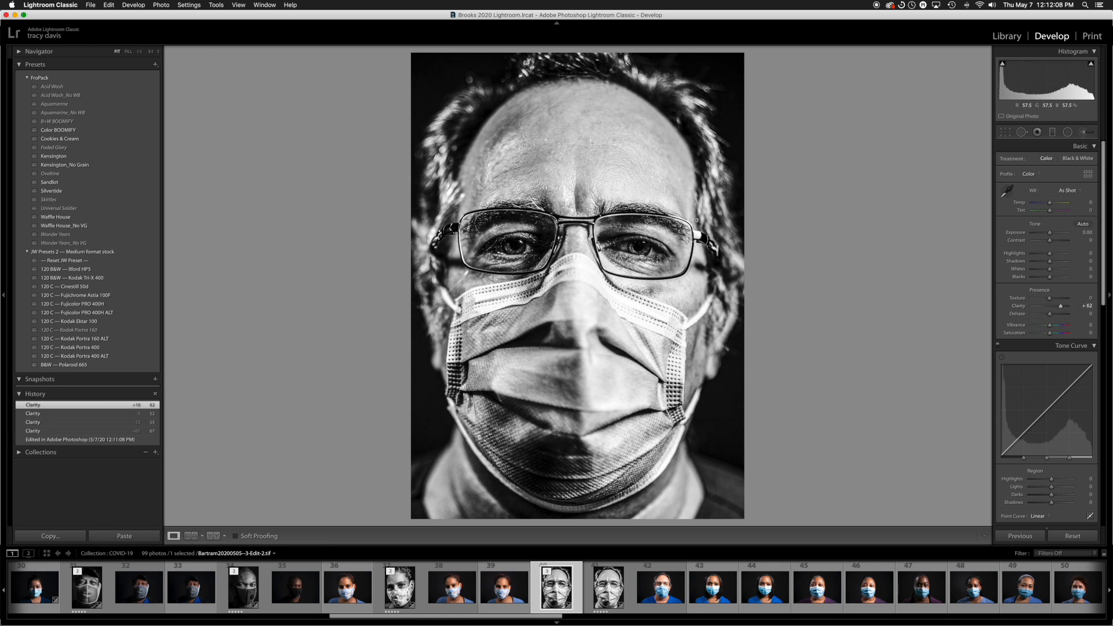
Clone over the forehead patch with Spot Removal at size 77, feather 98 and opacity 18, and compare with the correction switched off.
left_click(1020, 132)
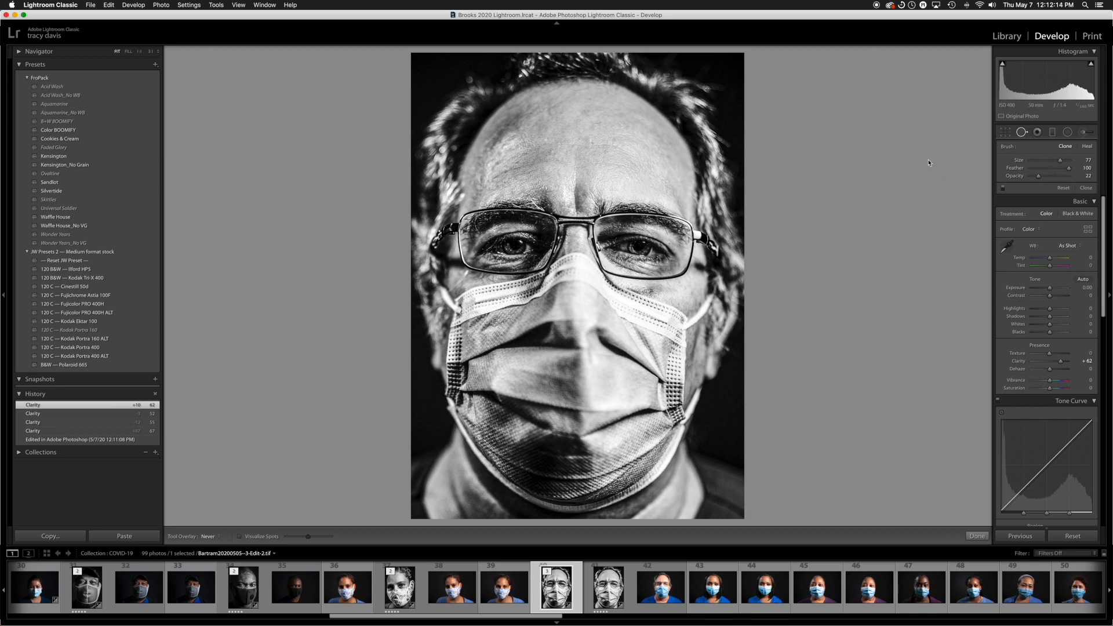
left_click_drag(1039, 178, 1069, 171)
left_click_drag(514, 133, 513, 141)
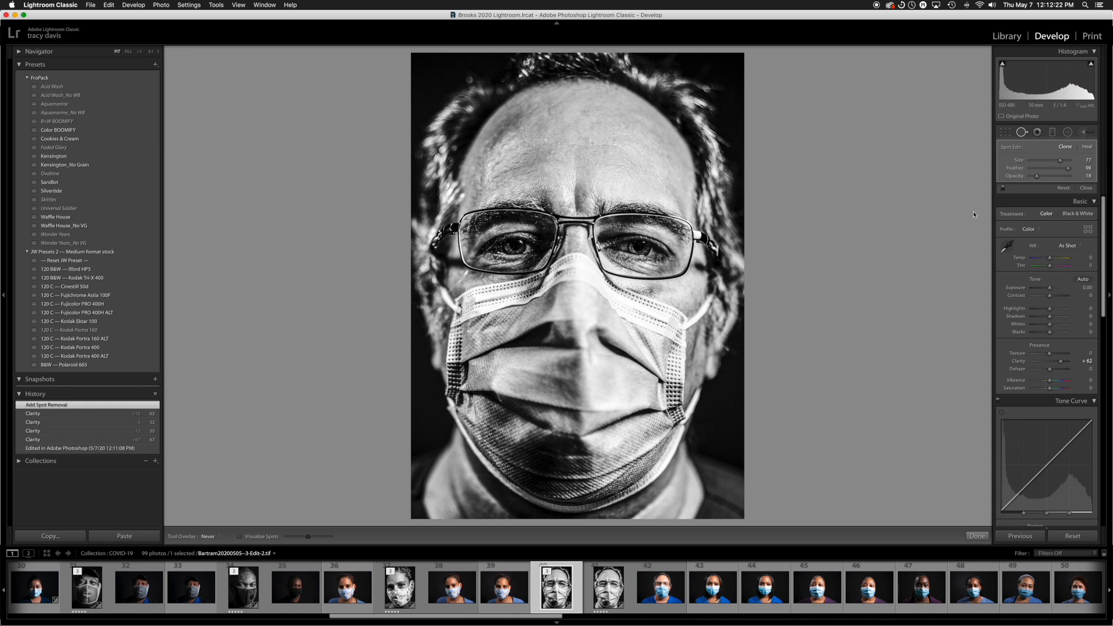
left_click(1002, 189)
left_click(1003, 188)
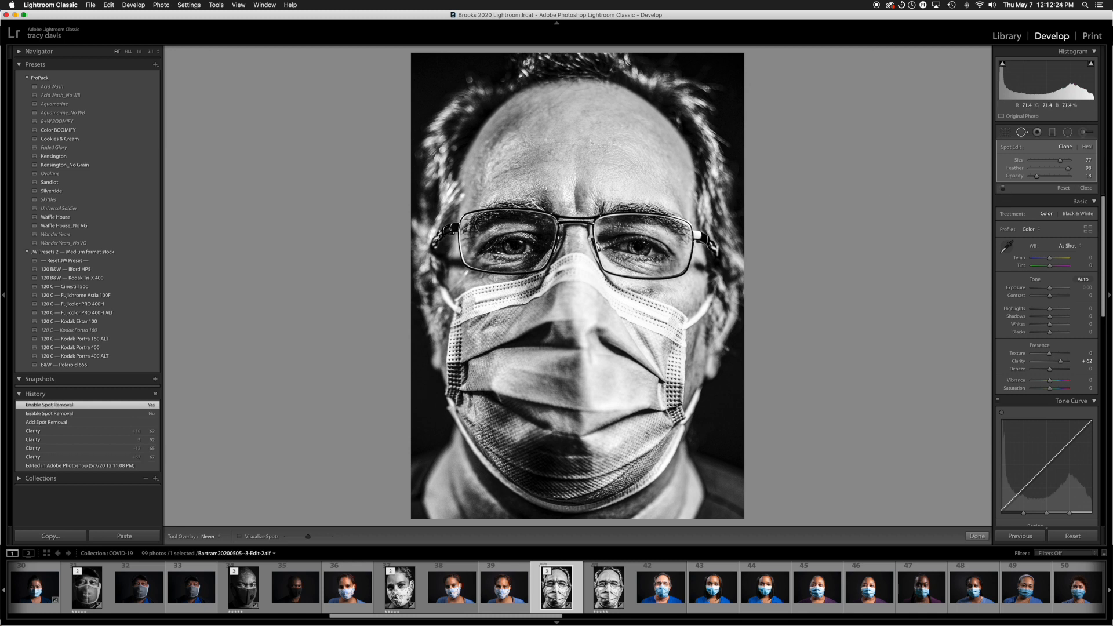
Compare the forehead close up with and without spot removal, and clone more soft strokes over the uneven skin near the hairline.
left_click(150, 51)
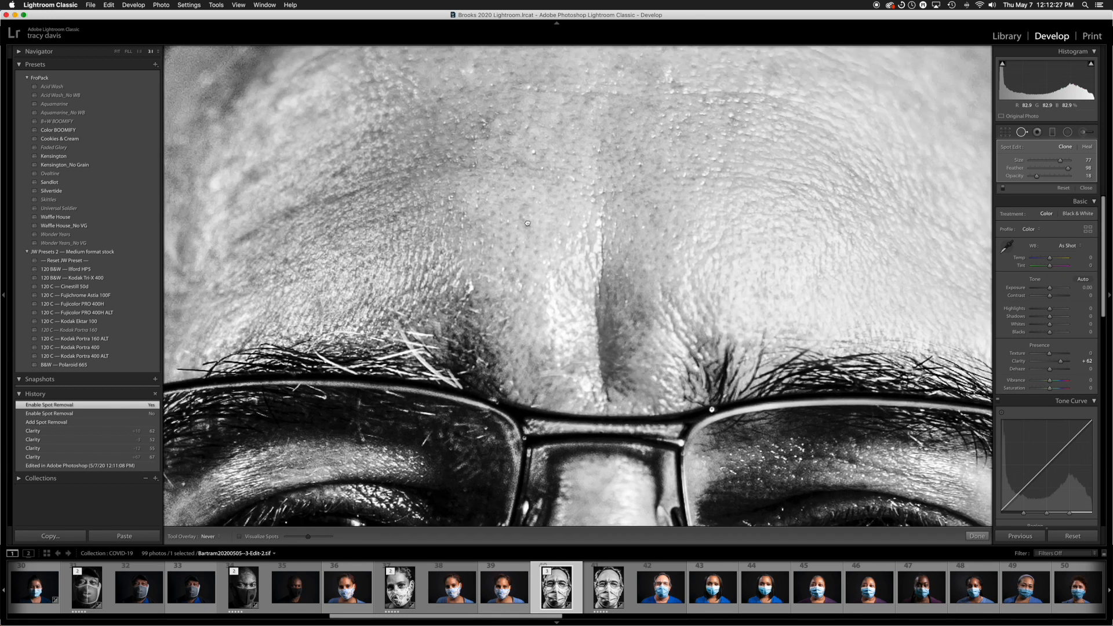
left_click_drag(527, 223, 741, 327)
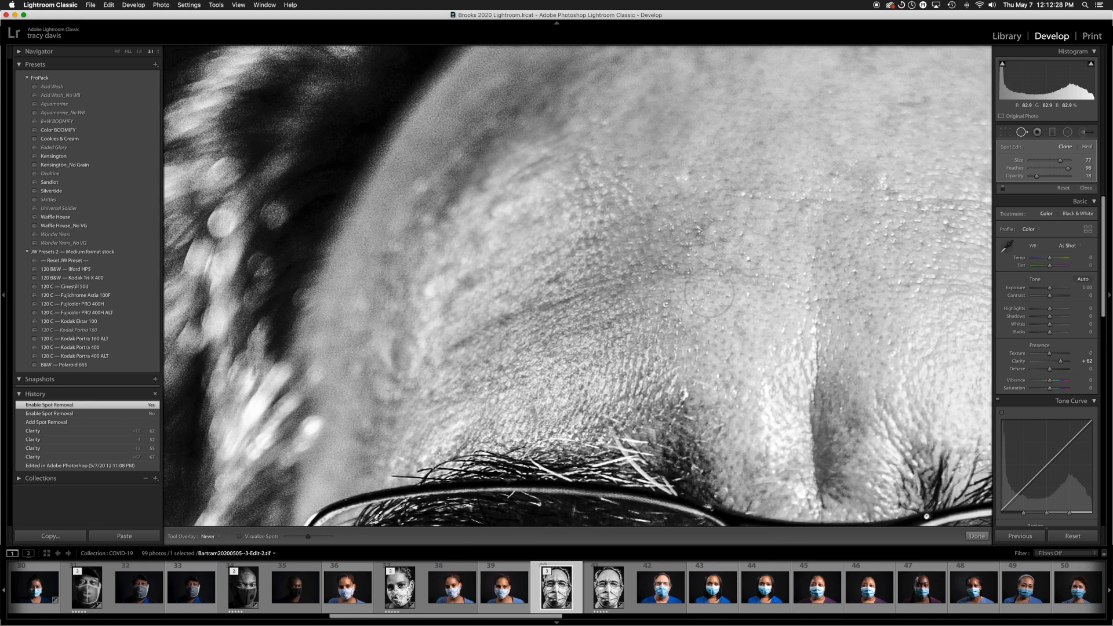
left_click(1003, 189)
left_click(1003, 190)
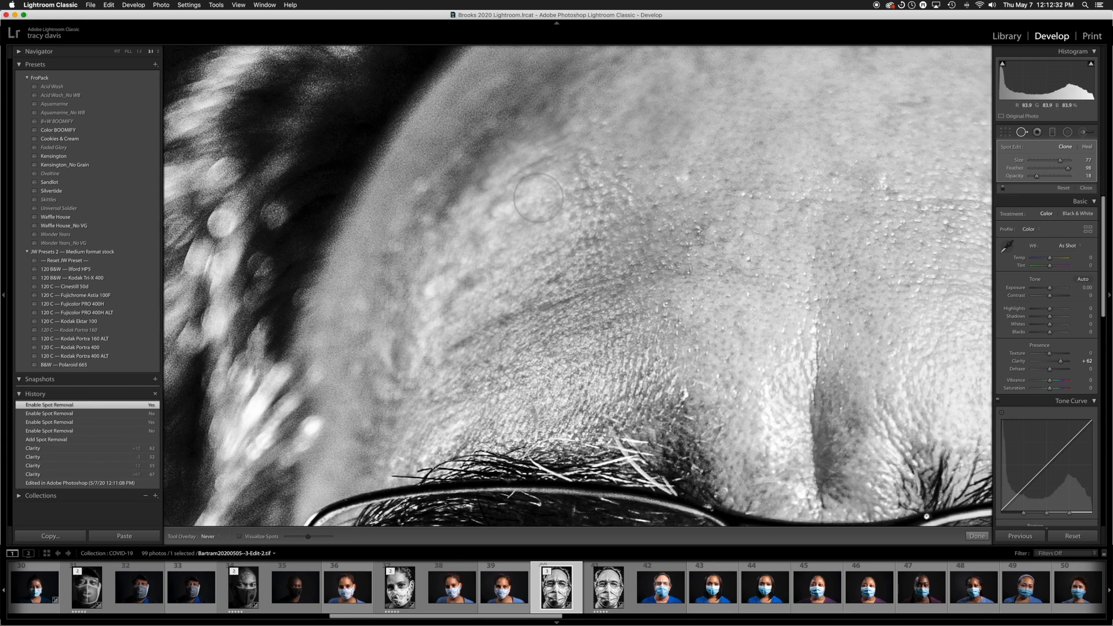
mouse_move(591, 186)
left_mouse_down()
mouse_move(588, 223)
mouse_move(566, 266)
mouse_move(480, 306)
left_mouse_up()
left_click_drag(580, 284, 428, 365)
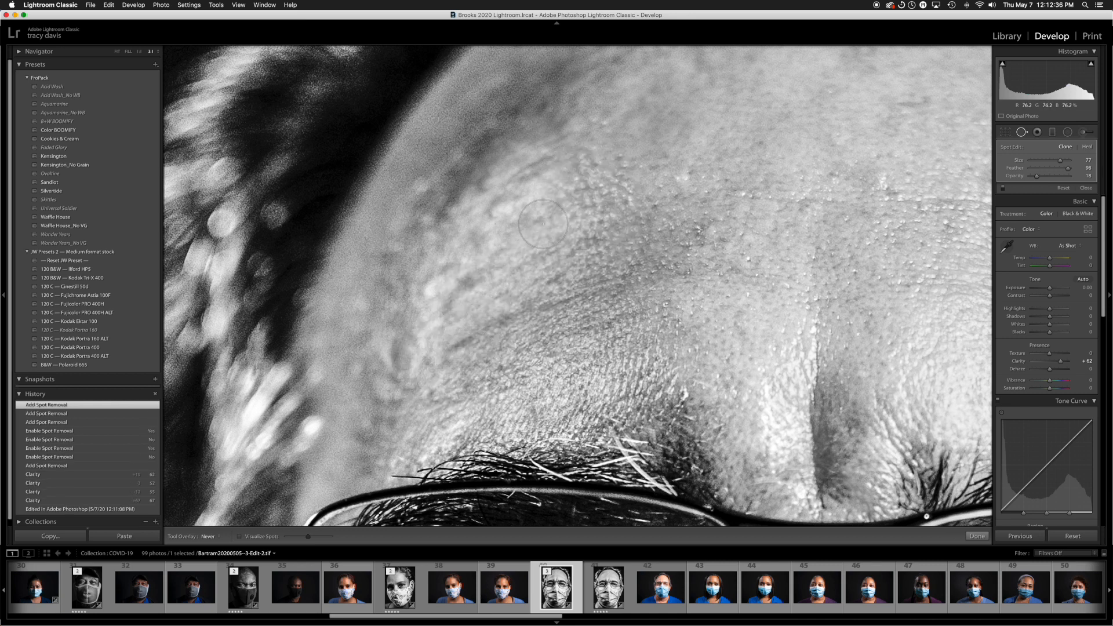
left_click_drag(728, 331, 416, 319)
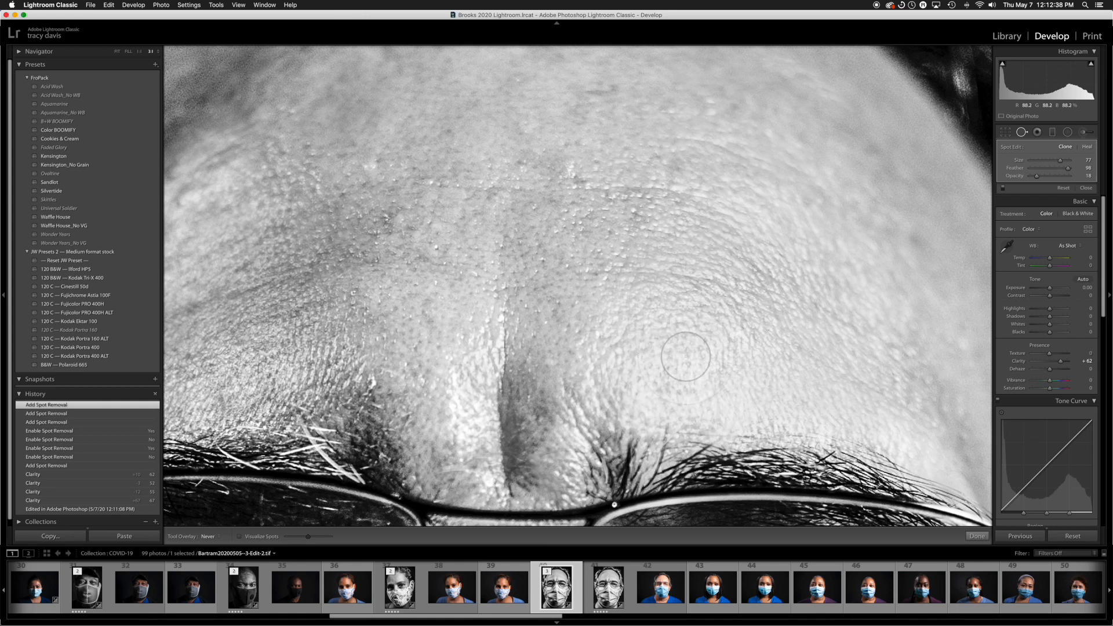
Check the whole forehead and clone two more soft spots over its uneven patch with brush sizes of about 80.
key("z")
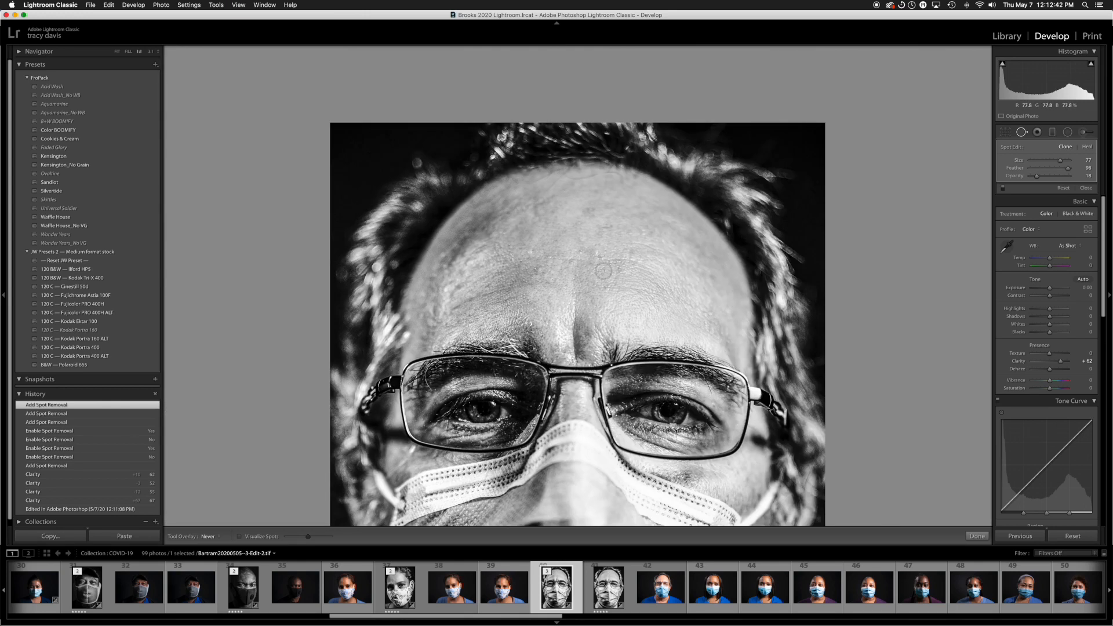
key("super+equal")
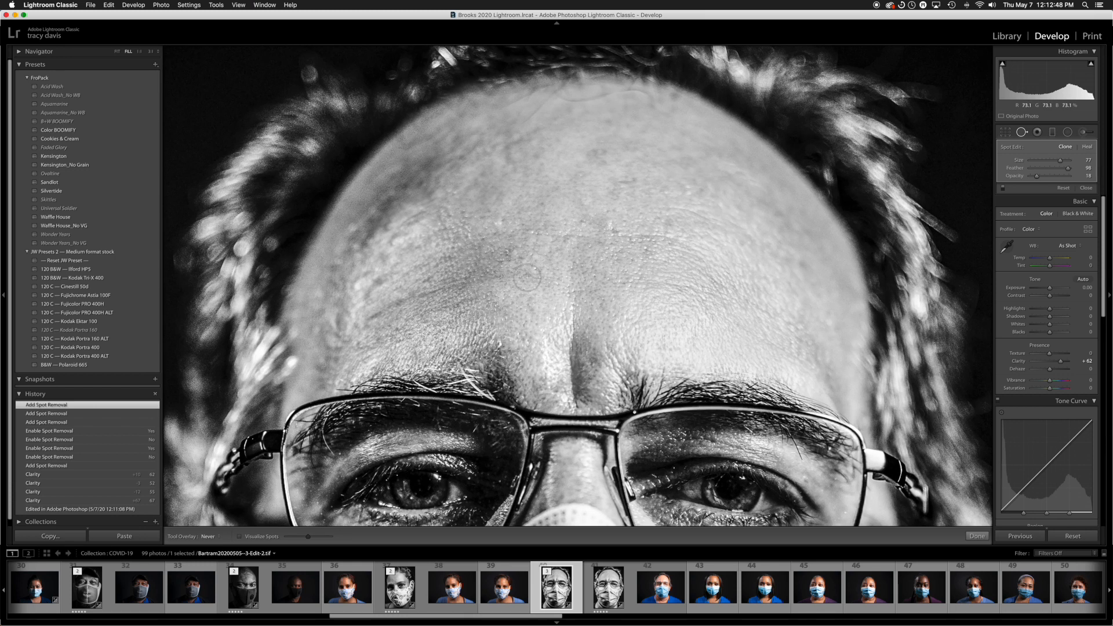
key("z")
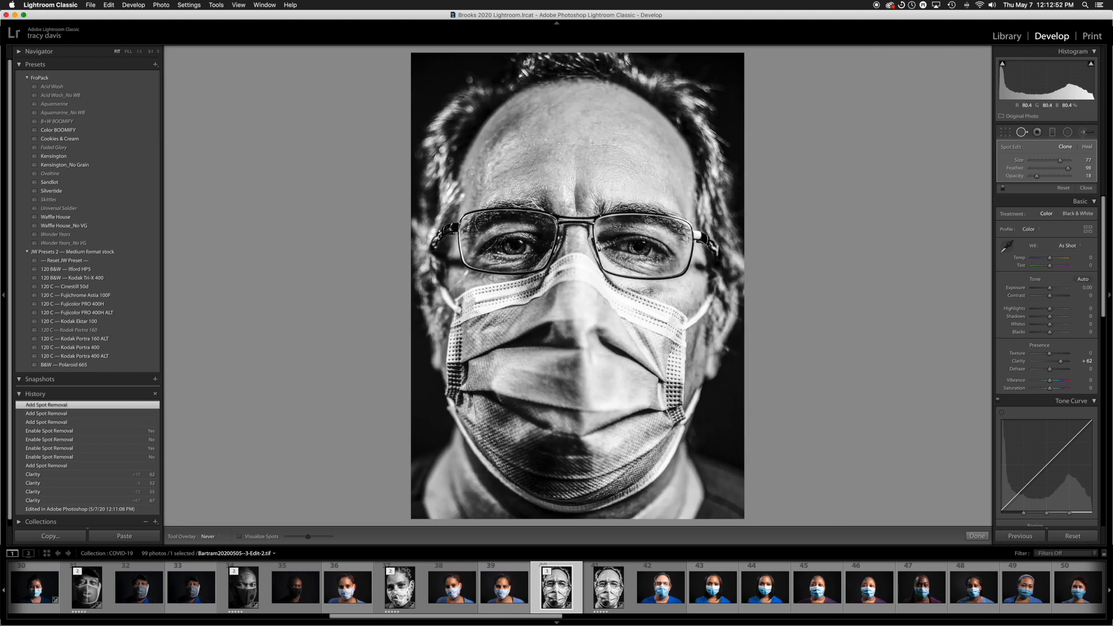
left_click(512, 141)
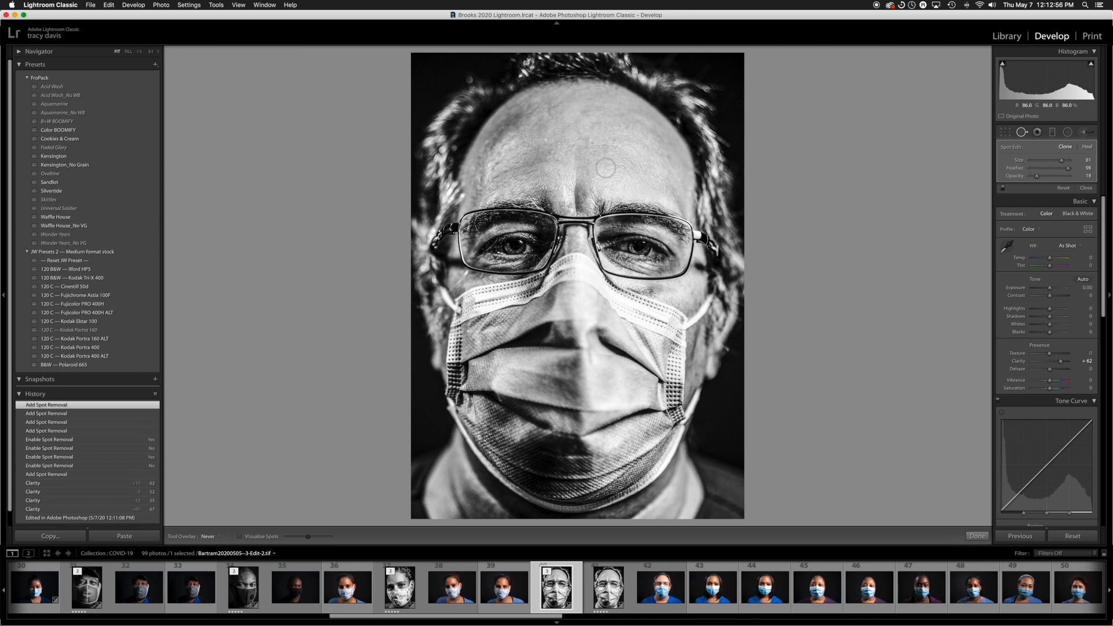
left_click_drag(515, 116, 491, 138)
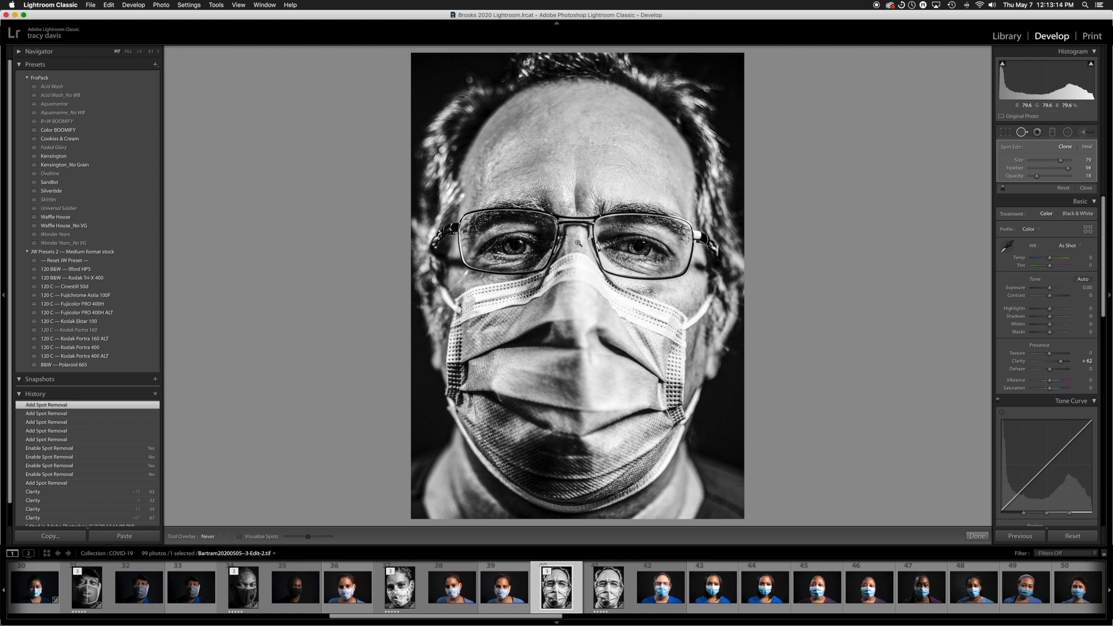
Start an Adjustment Brush mask on the eyes with only Exposure raised, to 1.09, using size 1.0 and feather 17.
key("z")
key("z")
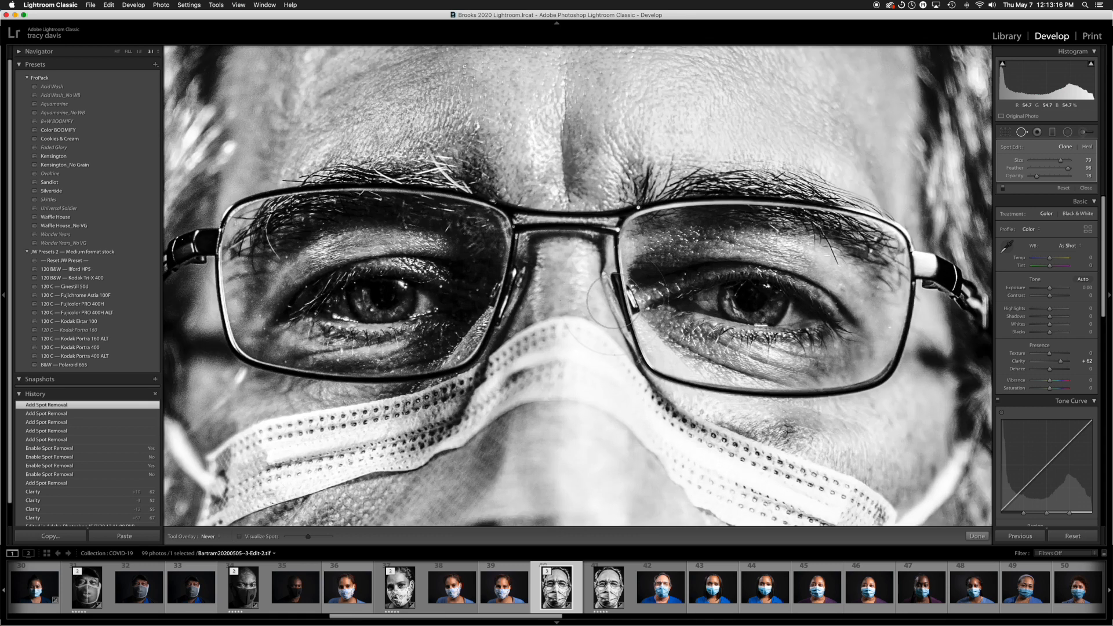
key("z")
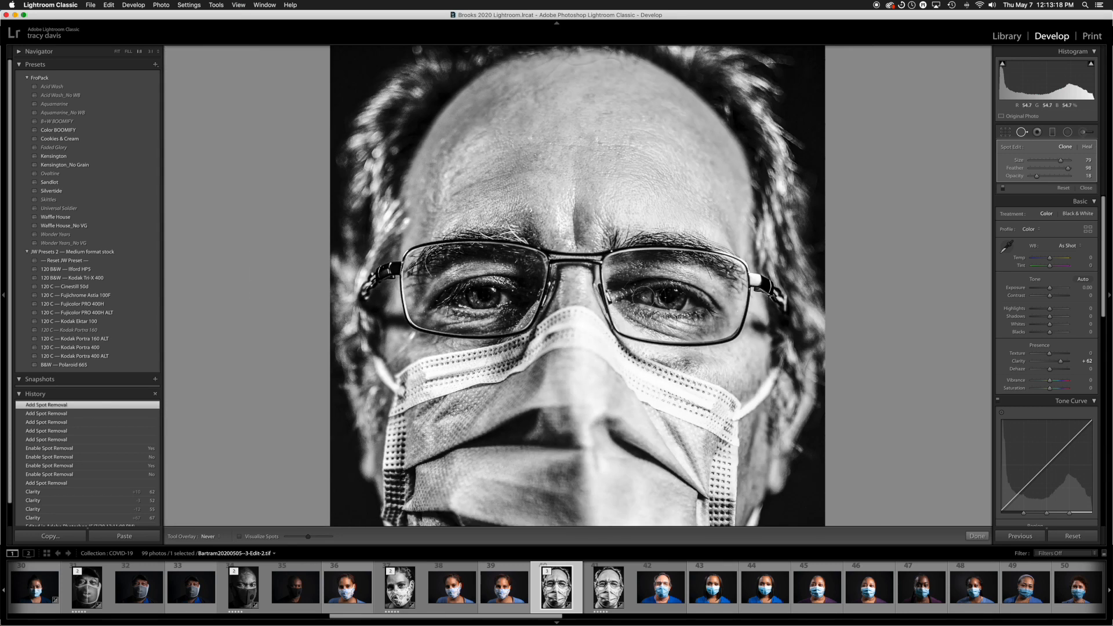
left_click(1083, 132)
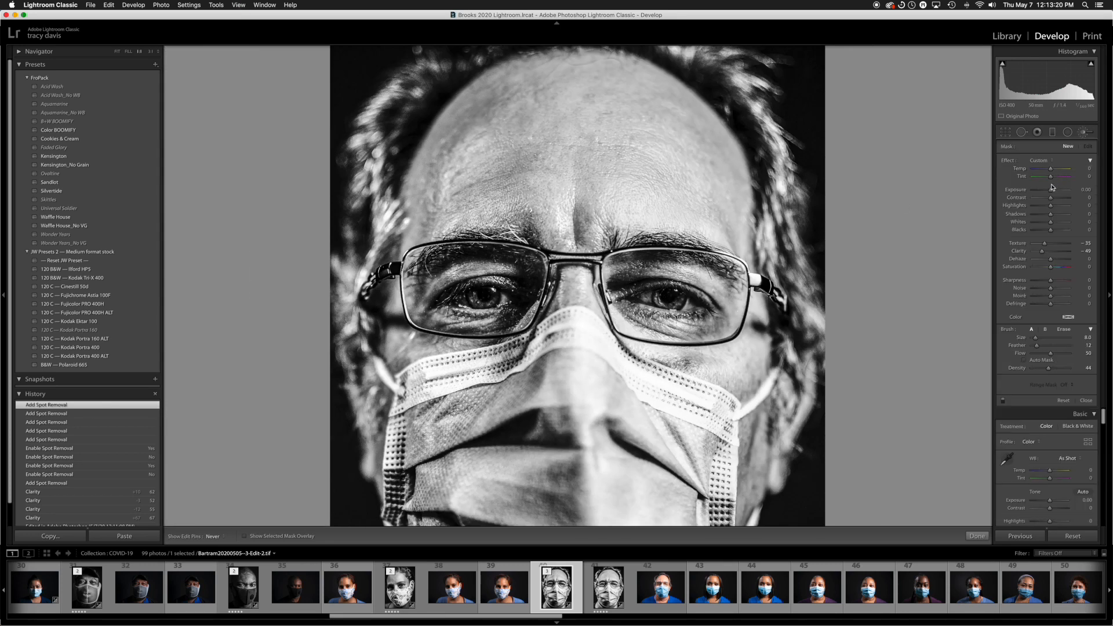
left_click(1039, 160)
left_click(1040, 285)
left_click_drag(1058, 193, 1059, 193)
mouse_move(1056, 190)
left_mouse_down()
mouse_move(1044, 192)
mouse_move(1079, 192)
mouse_move(1055, 192)
left_mouse_up()
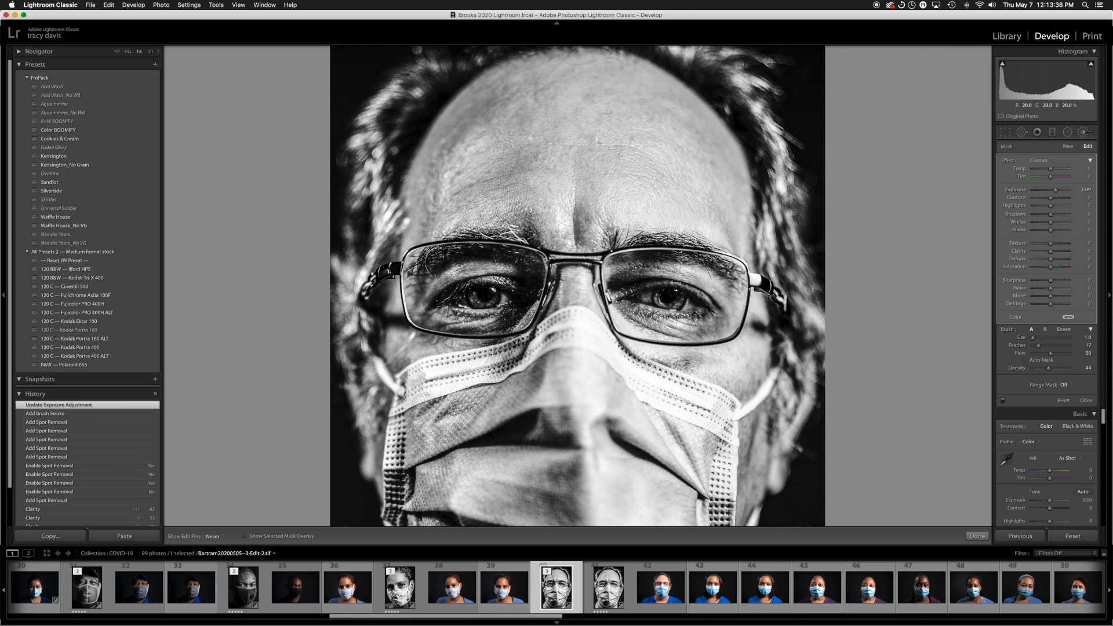
Paint the exposure brightening over both irises and finish the Adjustment Brush edit.
left_click_drag(477, 292, 476, 300)
left_click_drag(473, 299, 477, 305)
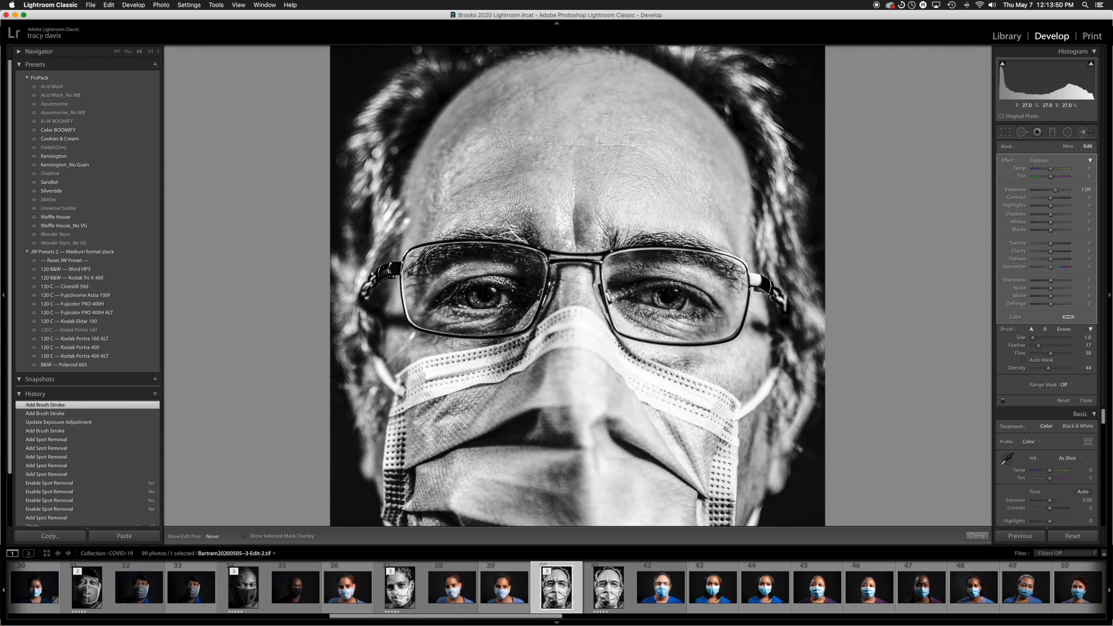
left_click(660, 296)
left_click(666, 296)
key("z")
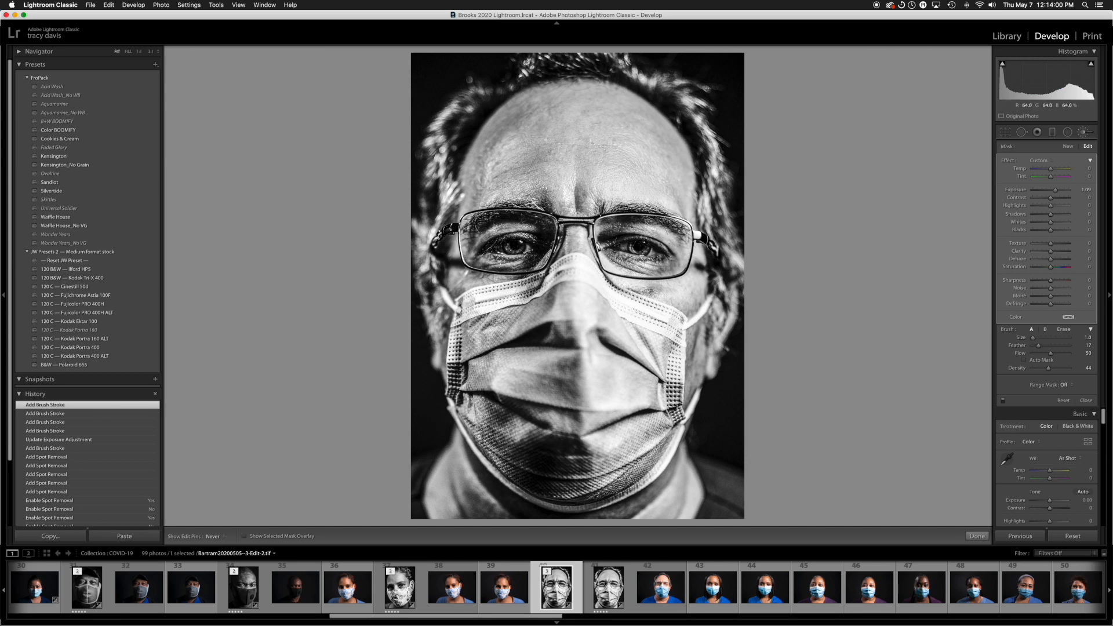
left_click(976, 536)
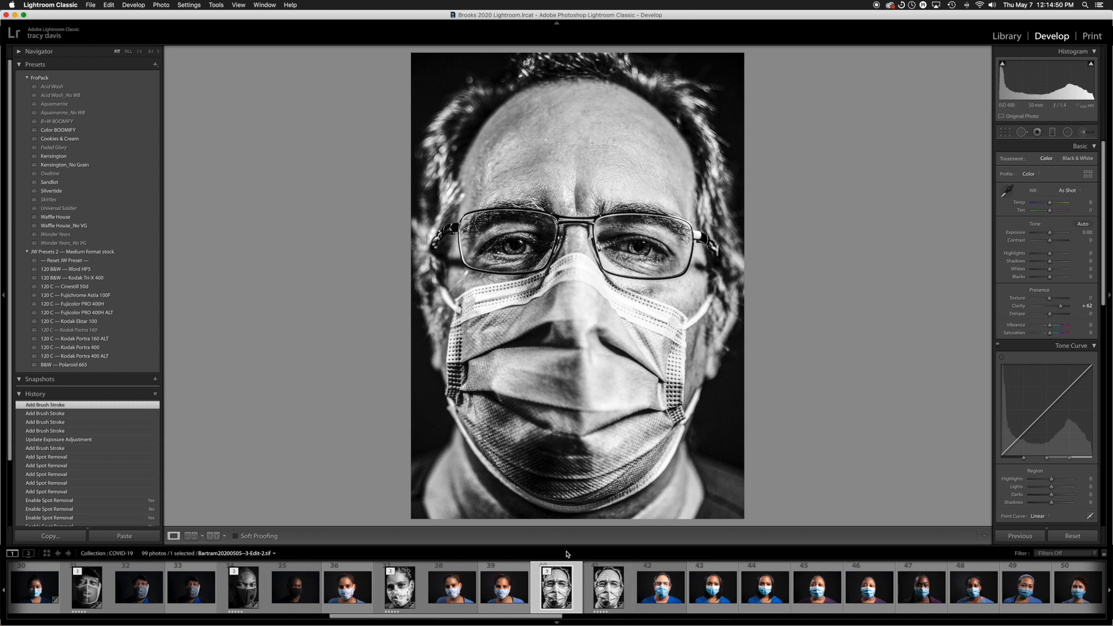
scroll(400, 585, "up", 2)
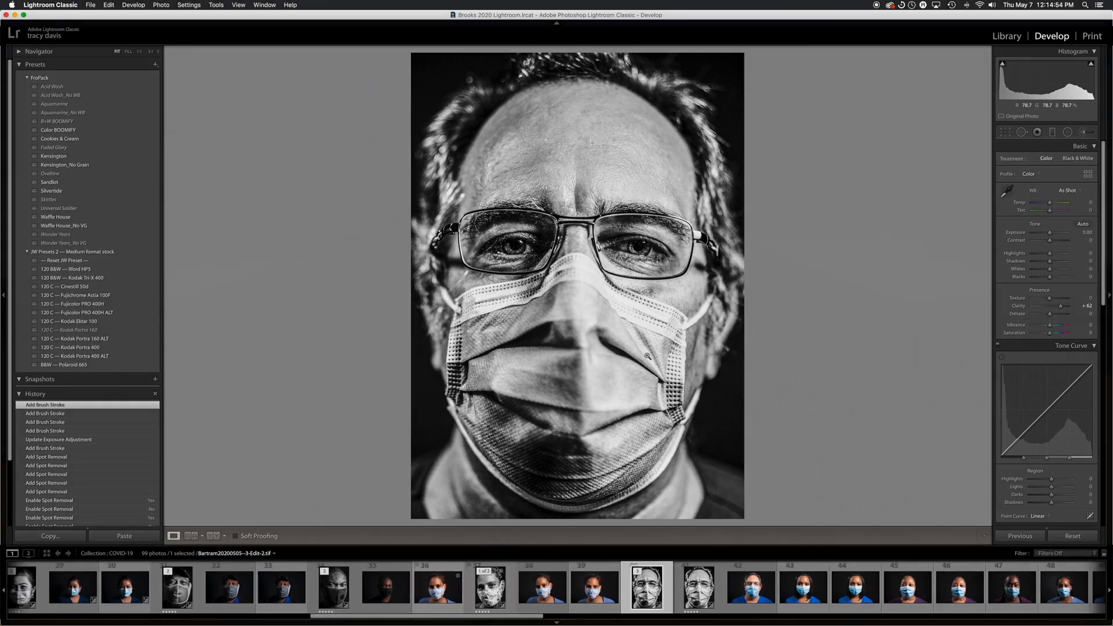